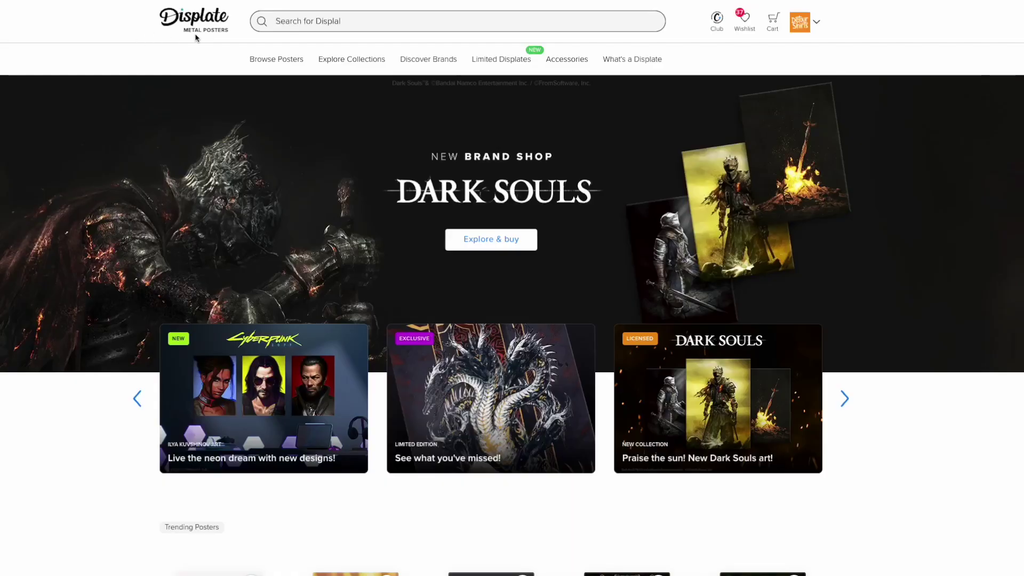
scroll(475, 193, down, 2)
scroll(476, 193, down, 2)
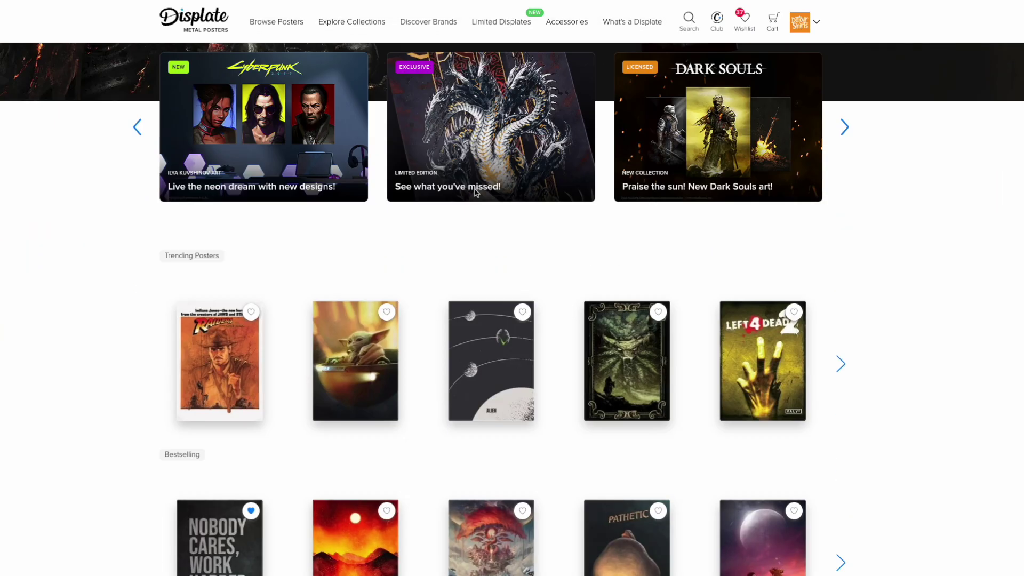
scroll(475, 192, down, 1)
scroll(475, 193, down, 2)
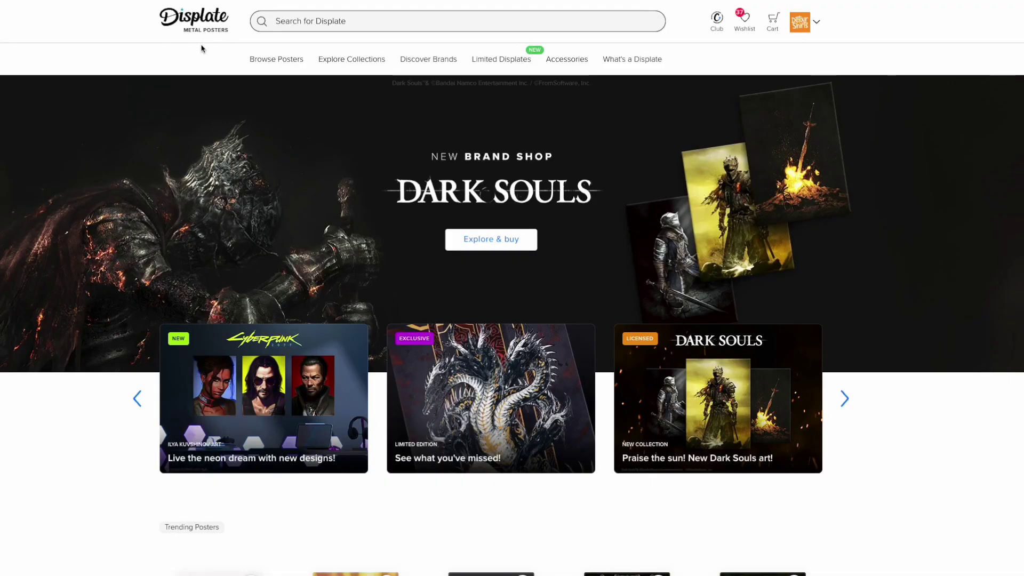
scroll(474, 192, down, 3)
scroll(475, 192, down, 1)
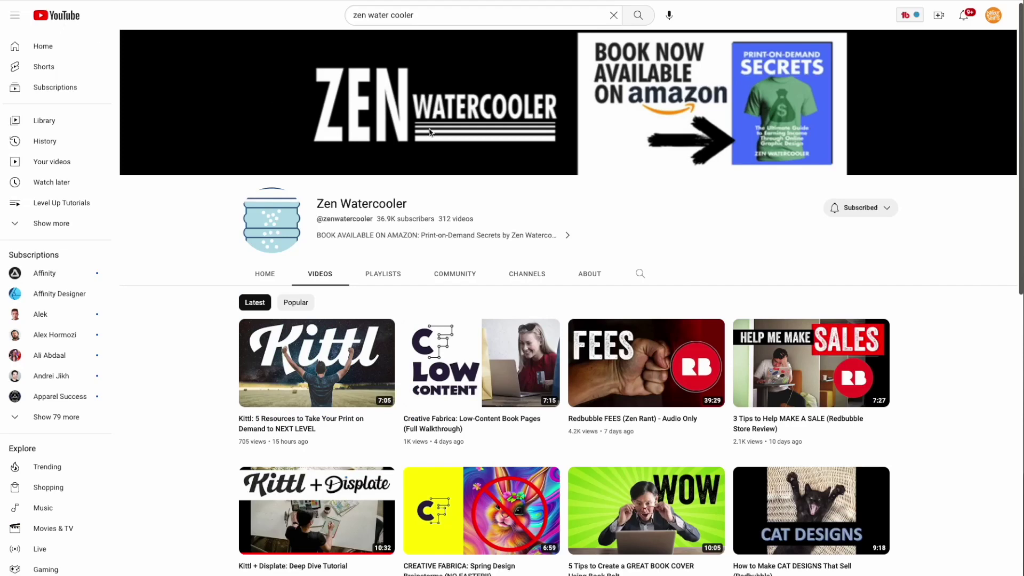
scroll(480, 216, down, 1)
scroll(512, 243, down, 2)
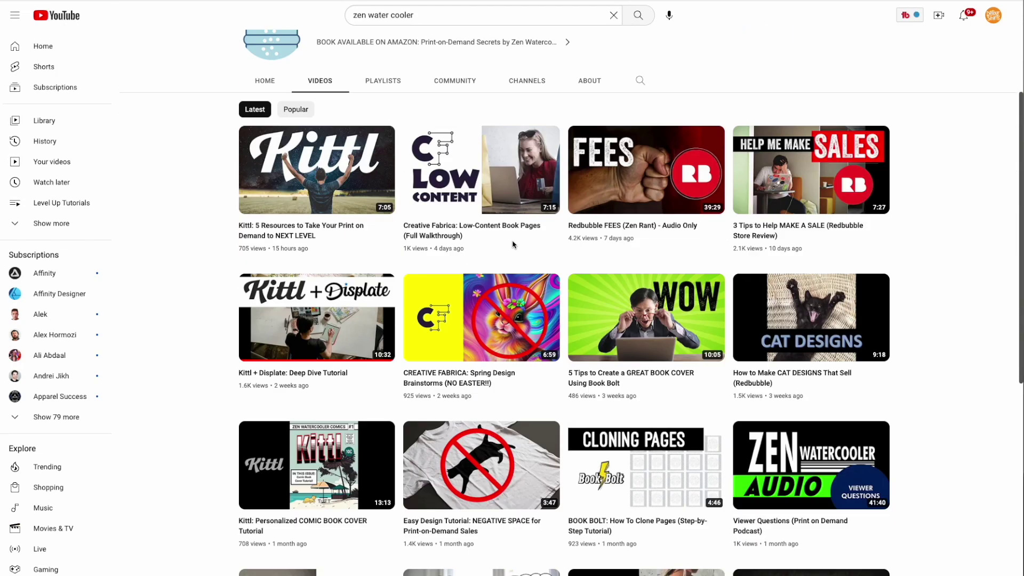
scroll(378, 285, down, 1)
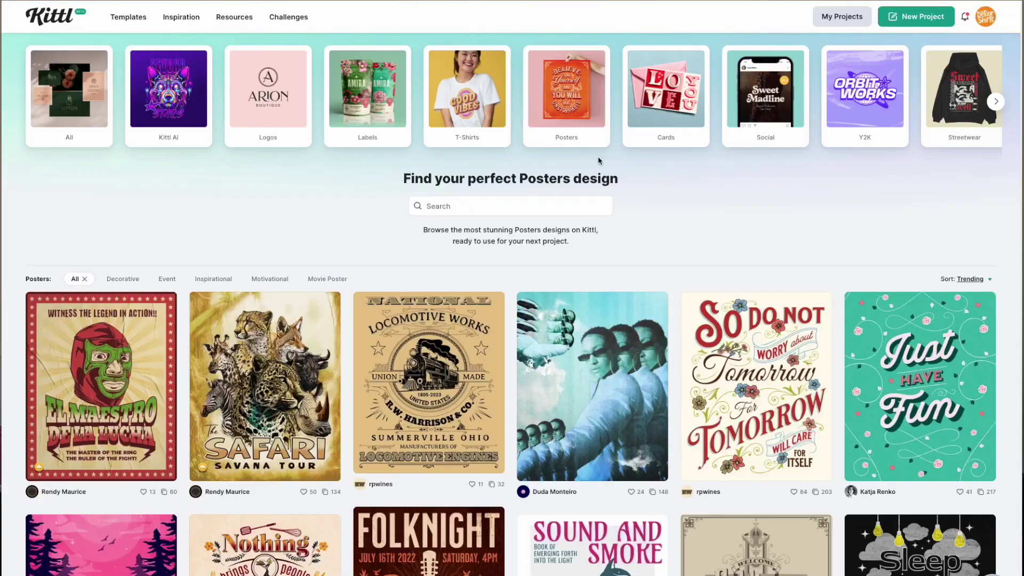
scroll(486, 227, down, 1)
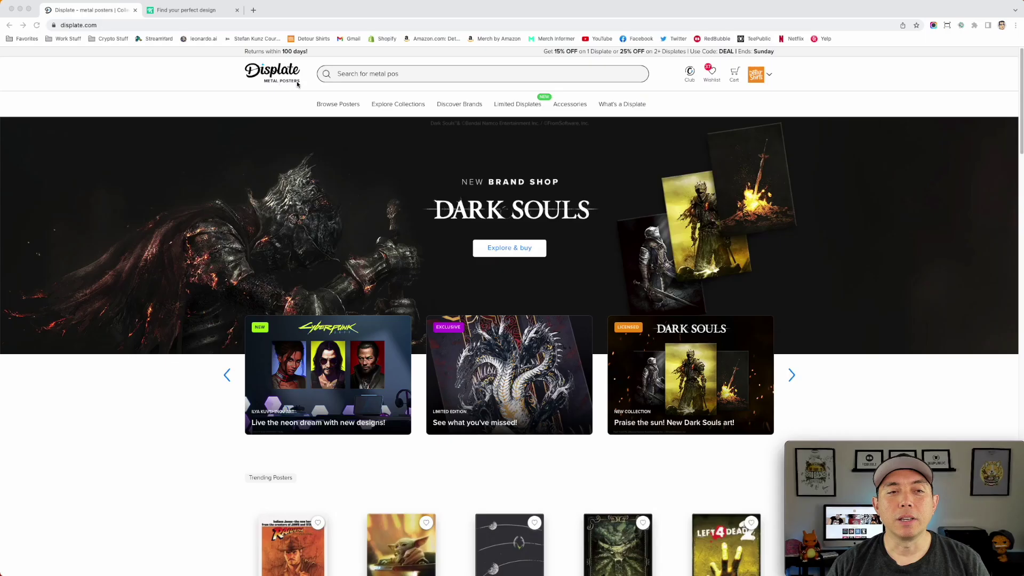
scroll(383, 277, down, 1)
scroll(404, 280, down, 1)
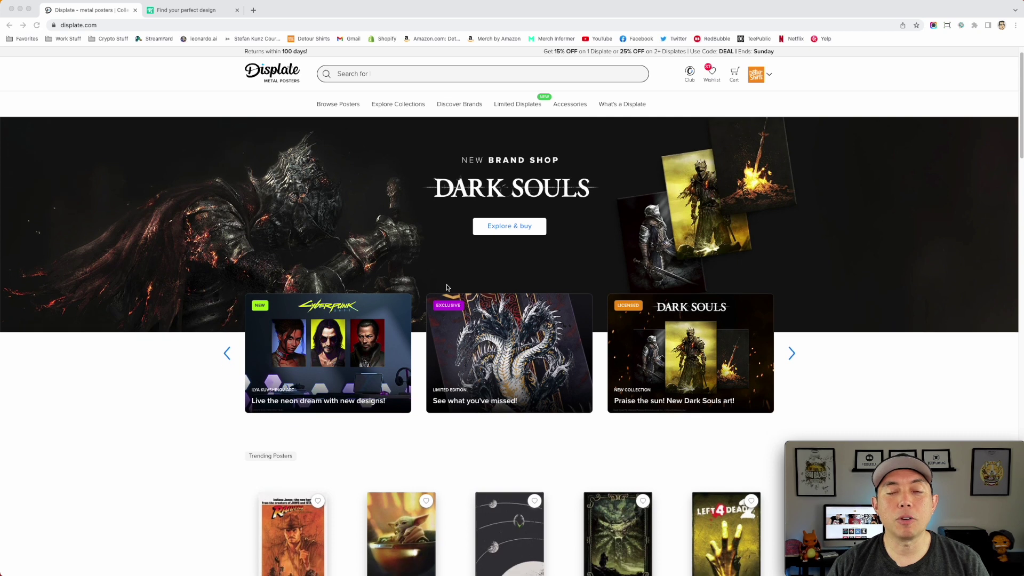
scroll(426, 284, down, 1)
scroll(447, 287, down, 1)
scroll(447, 287, down, 1)
scroll(447, 287, down, 1)
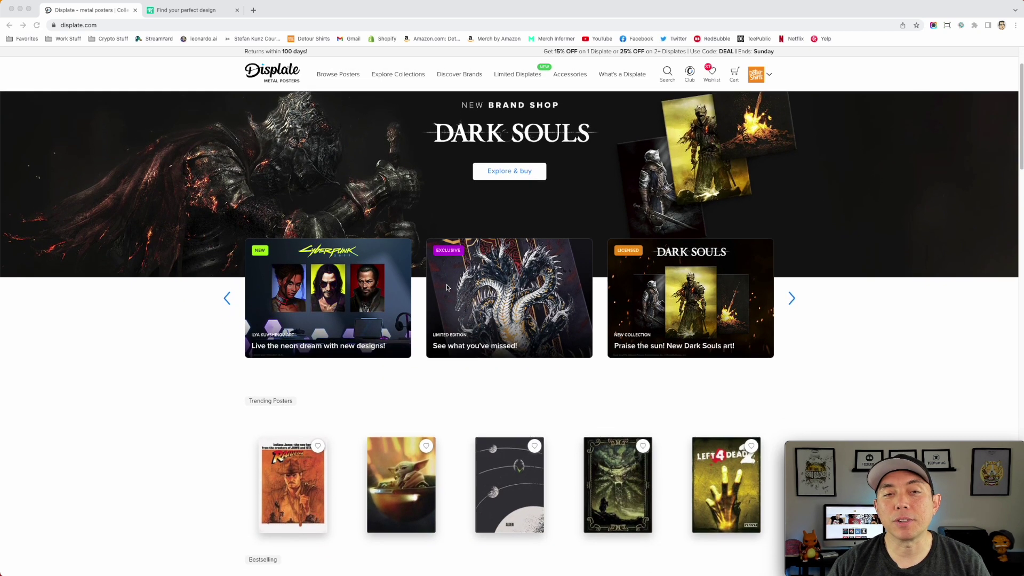
scroll(448, 287, down, 2)
scroll(447, 288, down, 2)
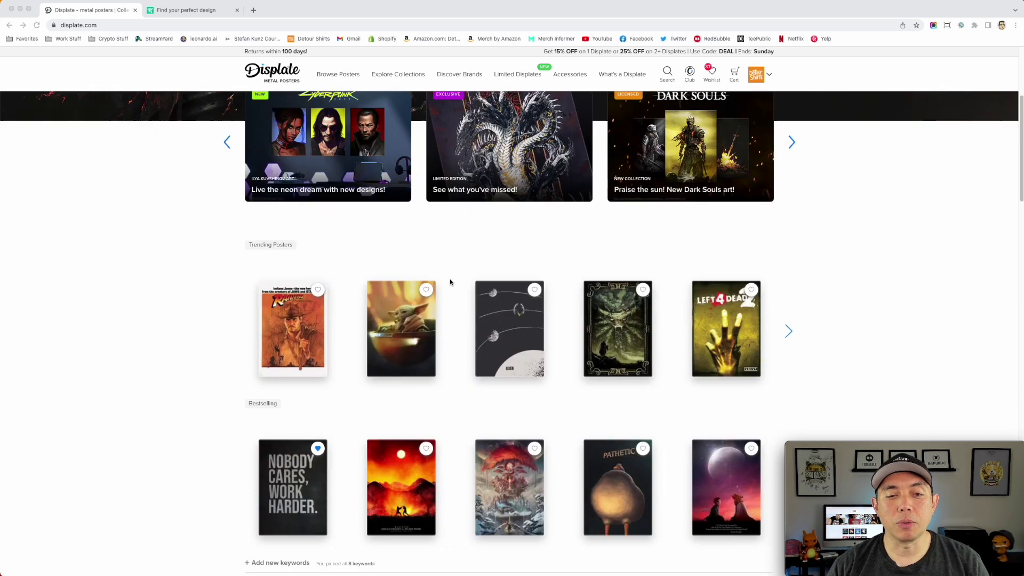
scroll(449, 282, down, 2)
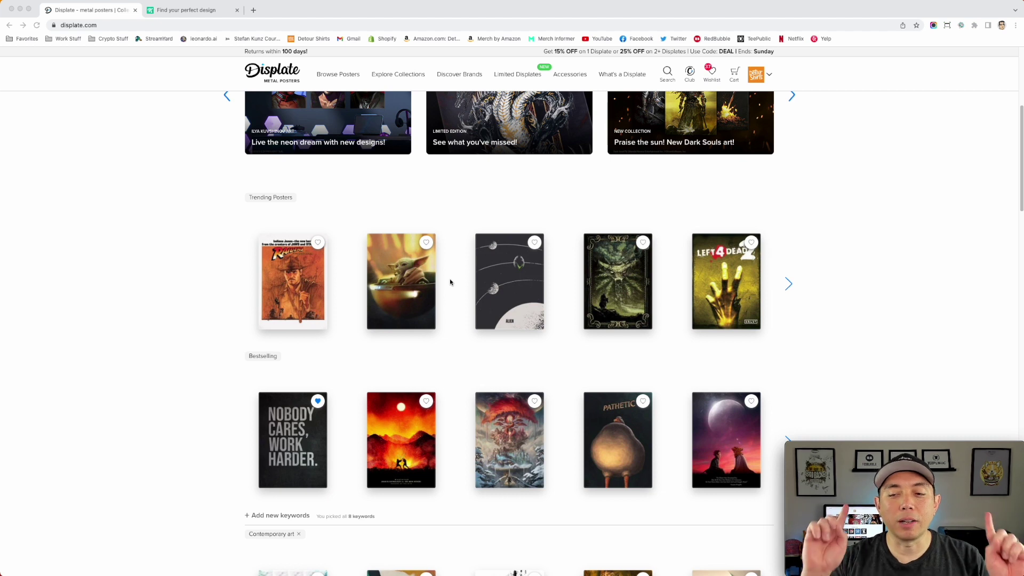
scroll(451, 281, down, 1)
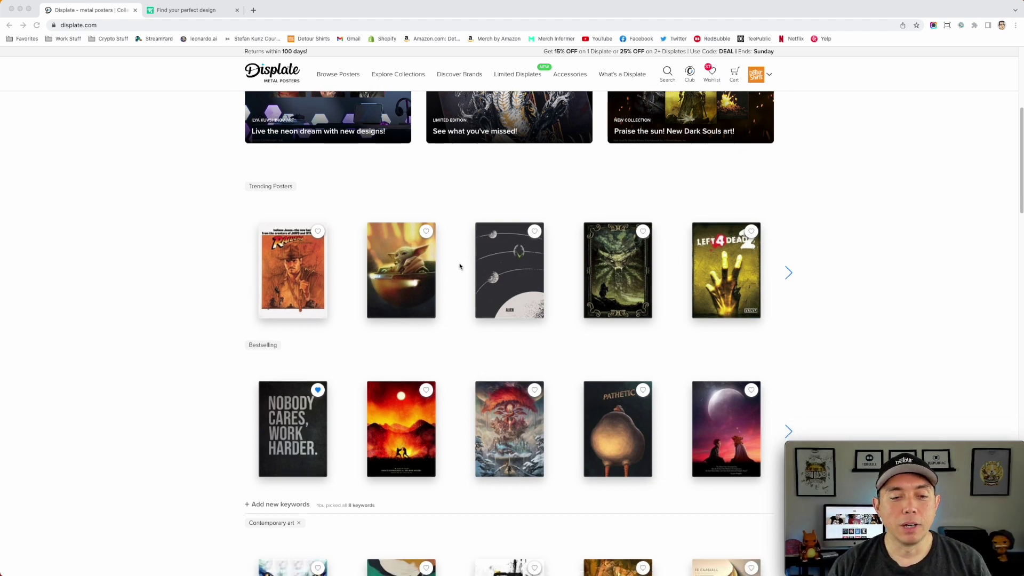
scroll(459, 272, down, 3)
scroll(459, 272, down, 3)
scroll(483, 278, down, 4)
scroll(484, 278, down, 7)
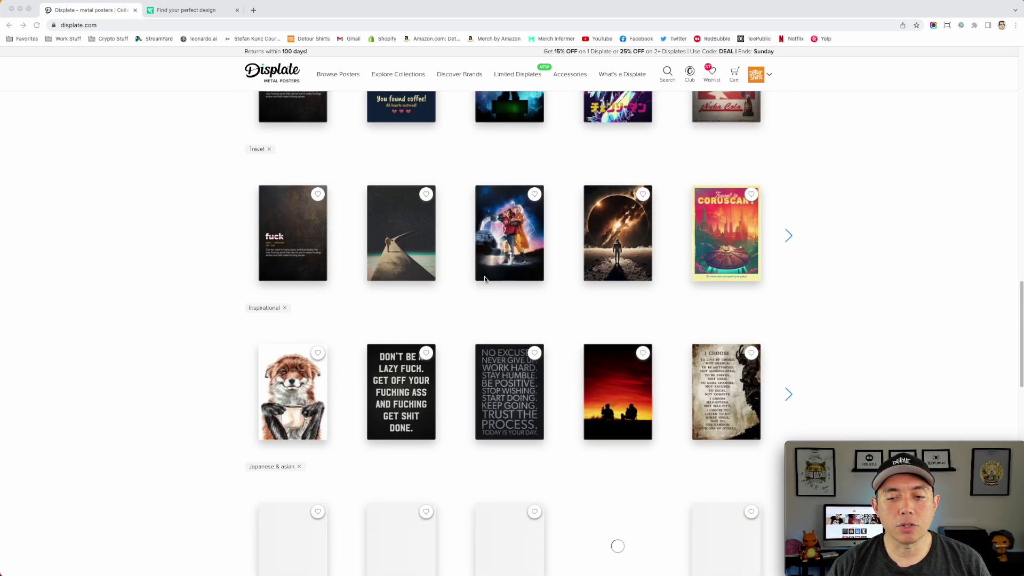
scroll(484, 278, down, 4)
scroll(484, 278, up, 3)
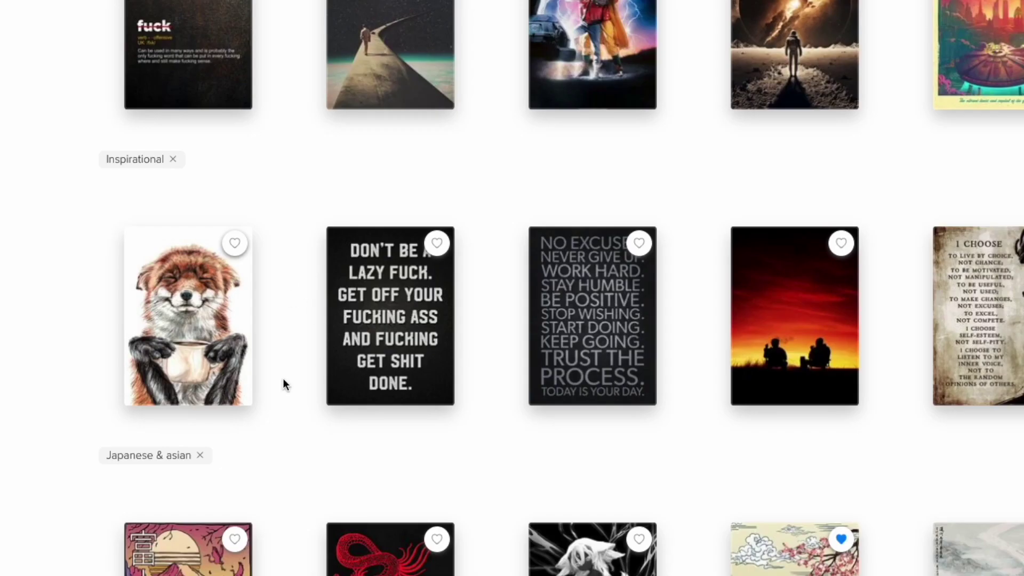
scroll(283, 385, down, 2)
scroll(183, 345, down, 2)
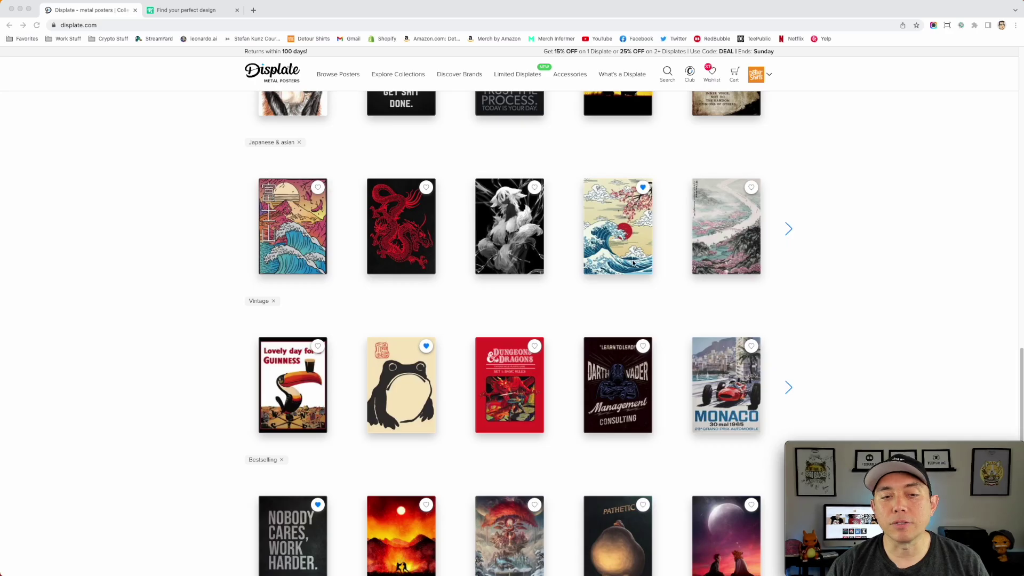
scroll(632, 262, down, 3)
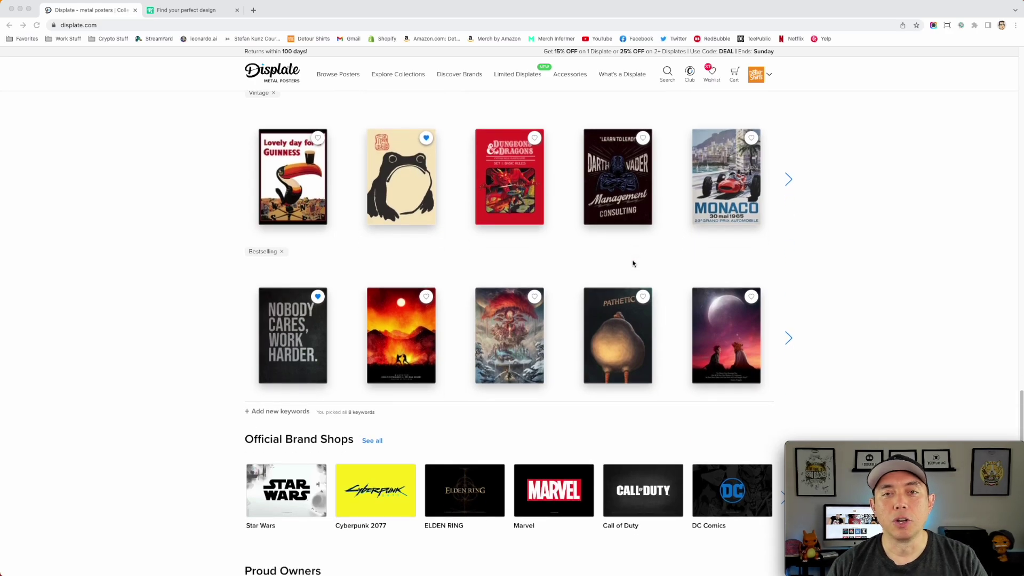
scroll(633, 262, down, 1)
scroll(632, 263, down, 3)
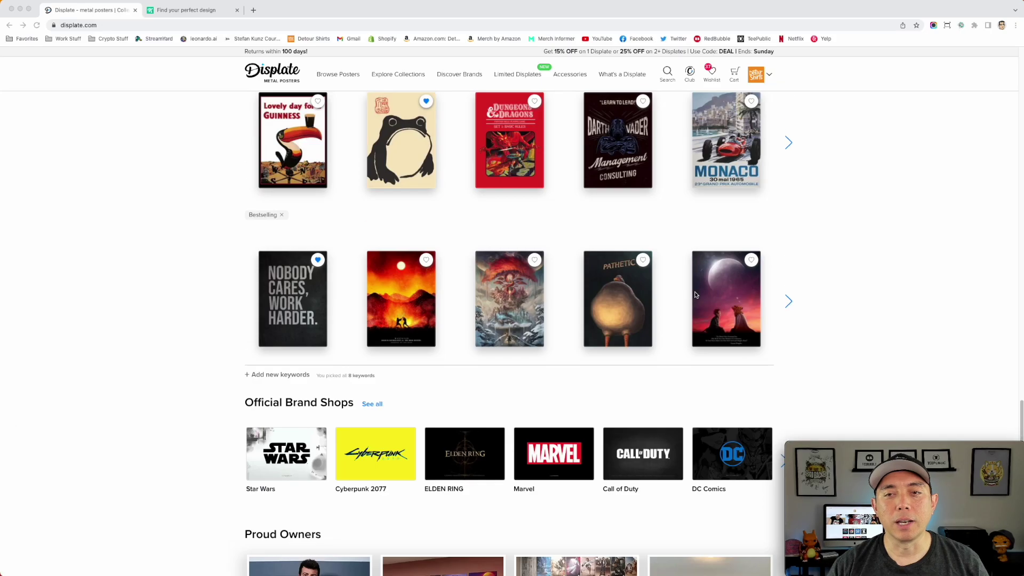
scroll(688, 308, up, 2)
scroll(688, 308, up, 1)
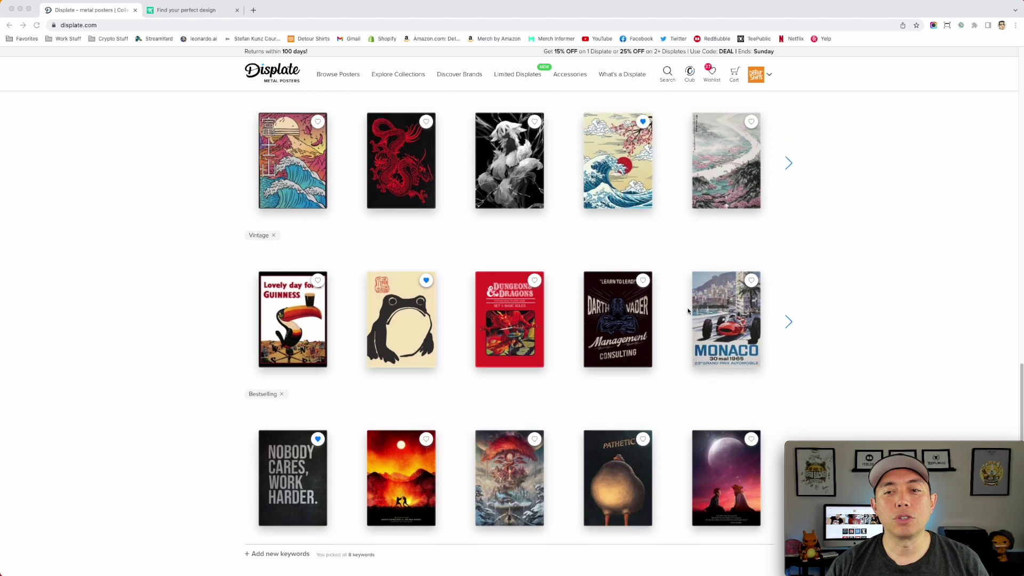
scroll(687, 311, up, 2)
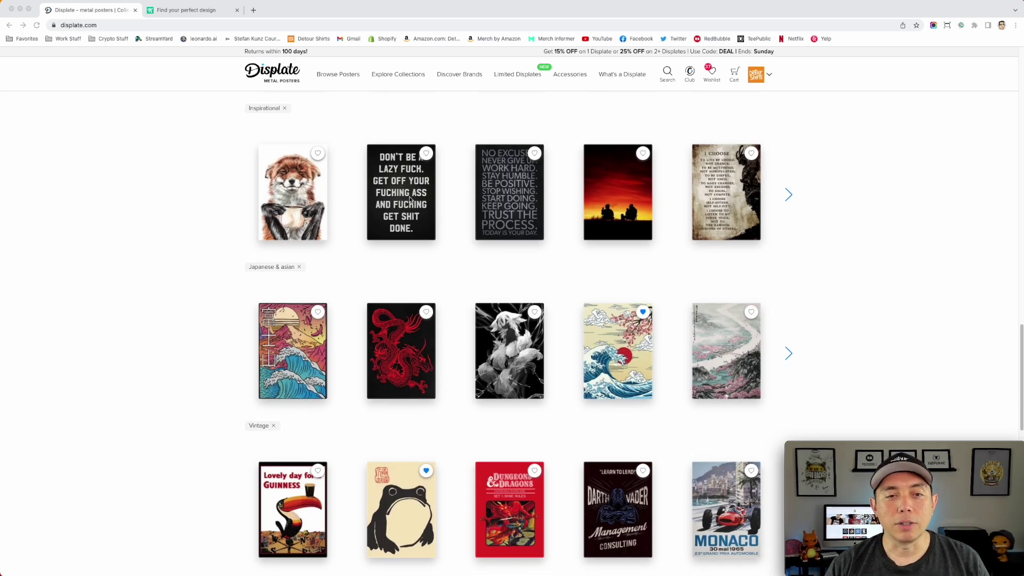
scroll(525, 217, up, 3)
scroll(526, 216, up, 3)
scroll(525, 220, up, 3)
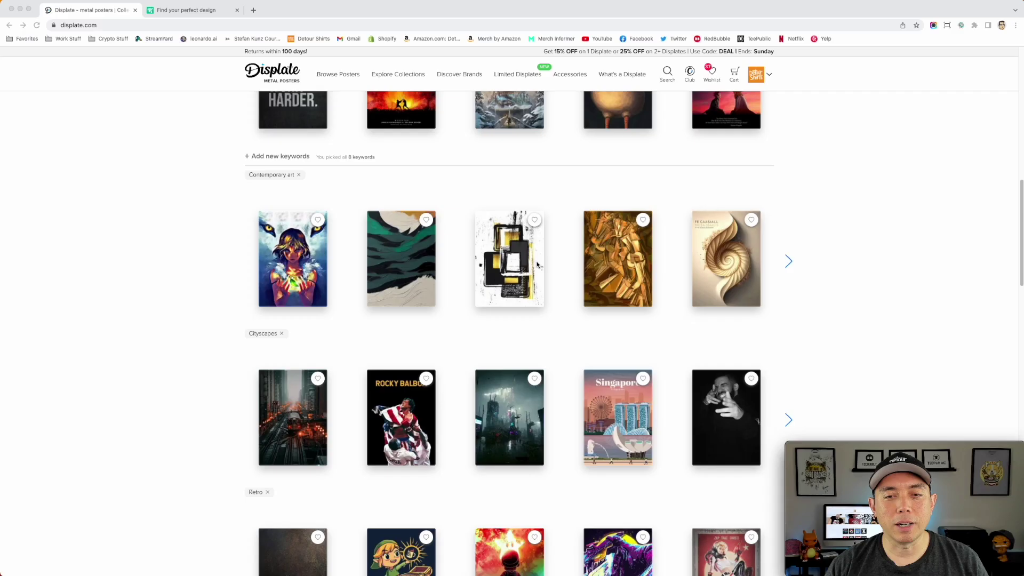
scroll(537, 264, up, 3)
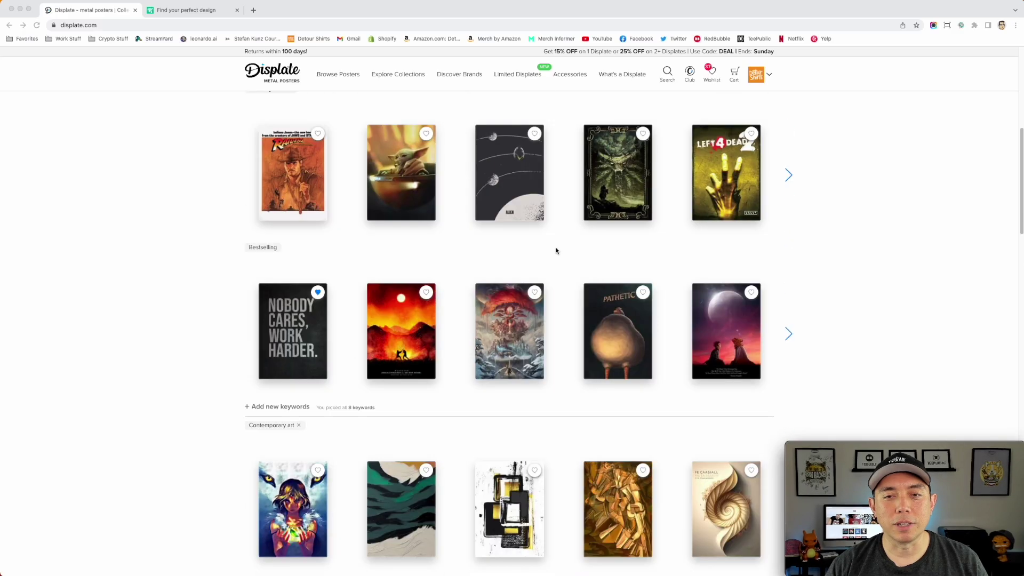
scroll(697, 231, down, 5)
scroll(697, 231, down, 5)
scroll(697, 231, down, 3)
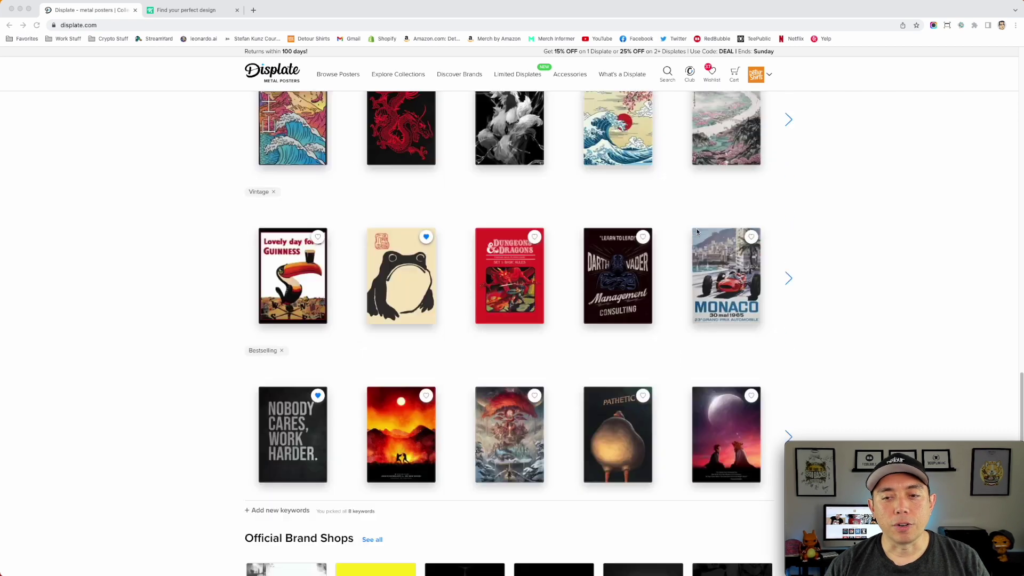
scroll(697, 232, down, 5)
scroll(697, 232, down, 2)
scroll(697, 231, down, 1)
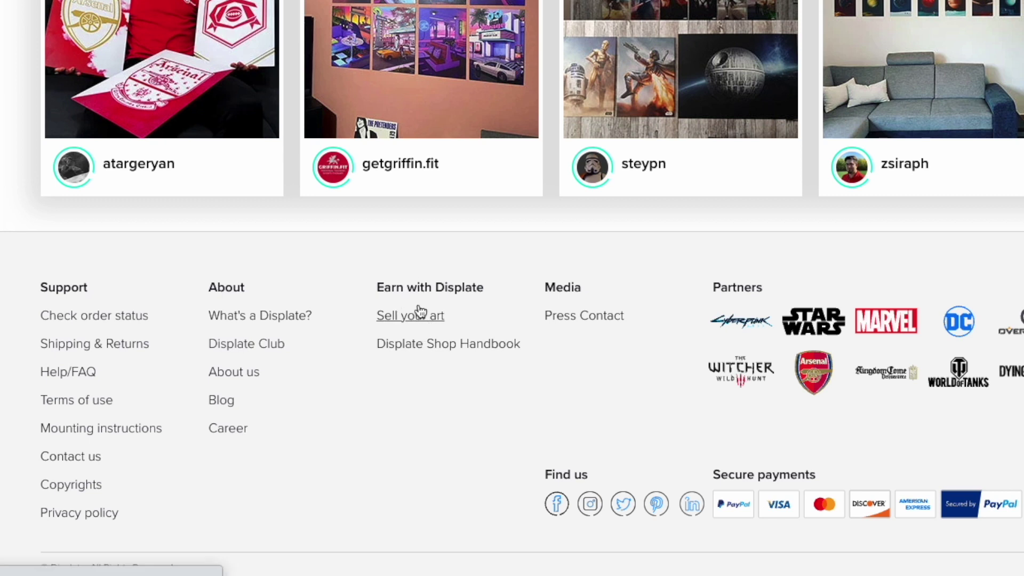
Open Displate's 'Sell your art' page and browse the 'How it works?' section.
click(410, 315)
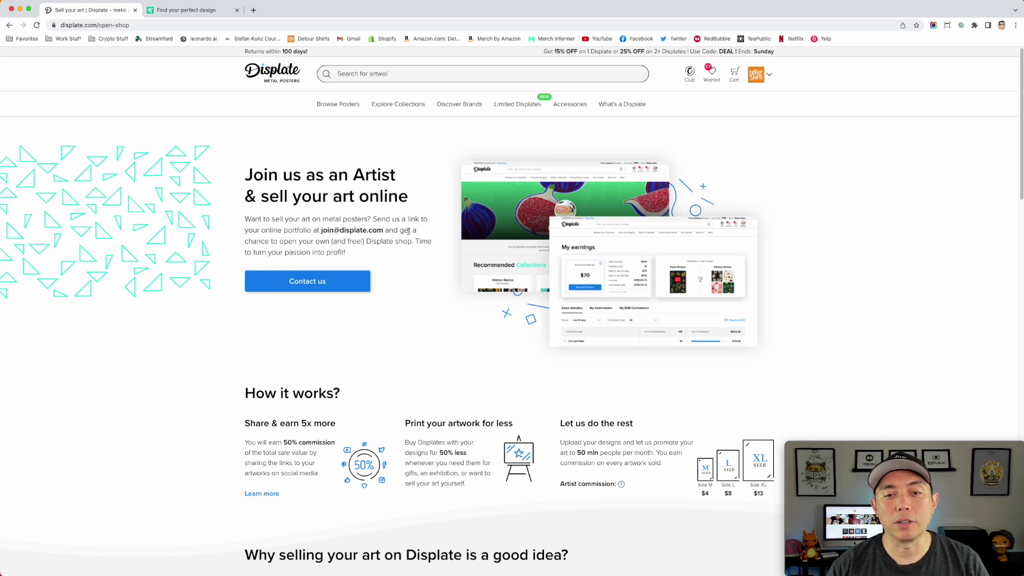
scroll(418, 235, down, 3)
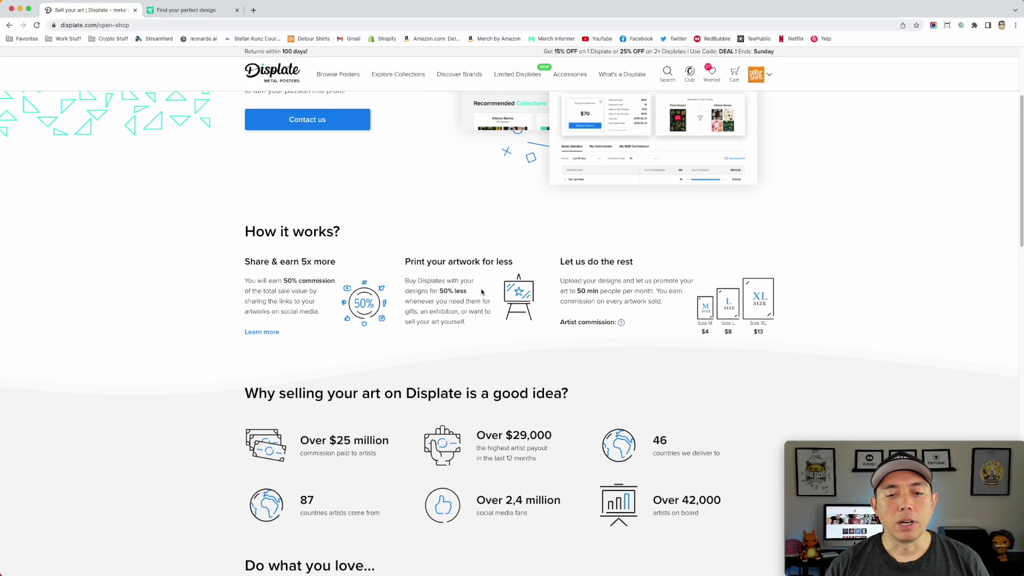
scroll(486, 337, up, 3)
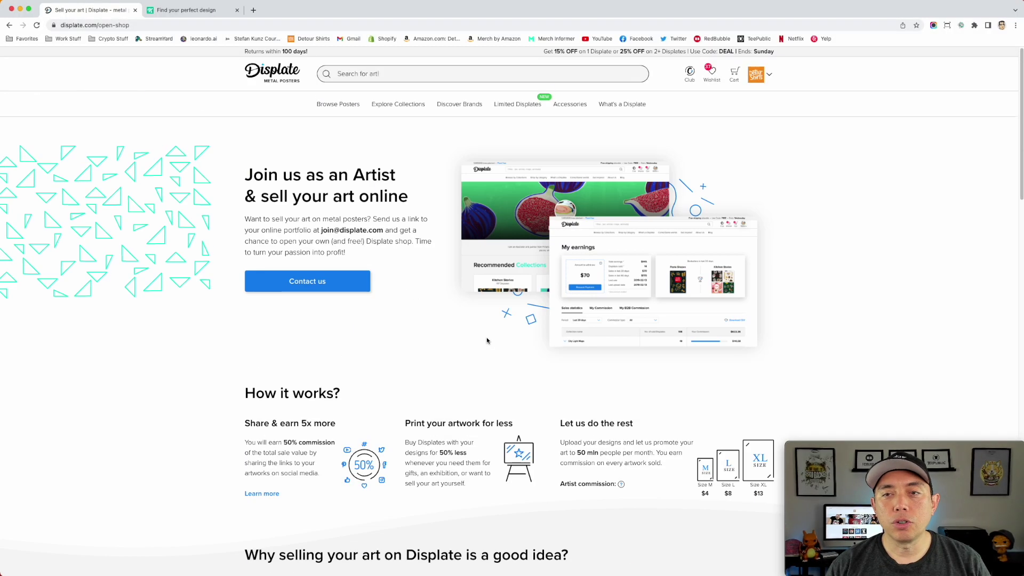
mouse_move(862, 58)
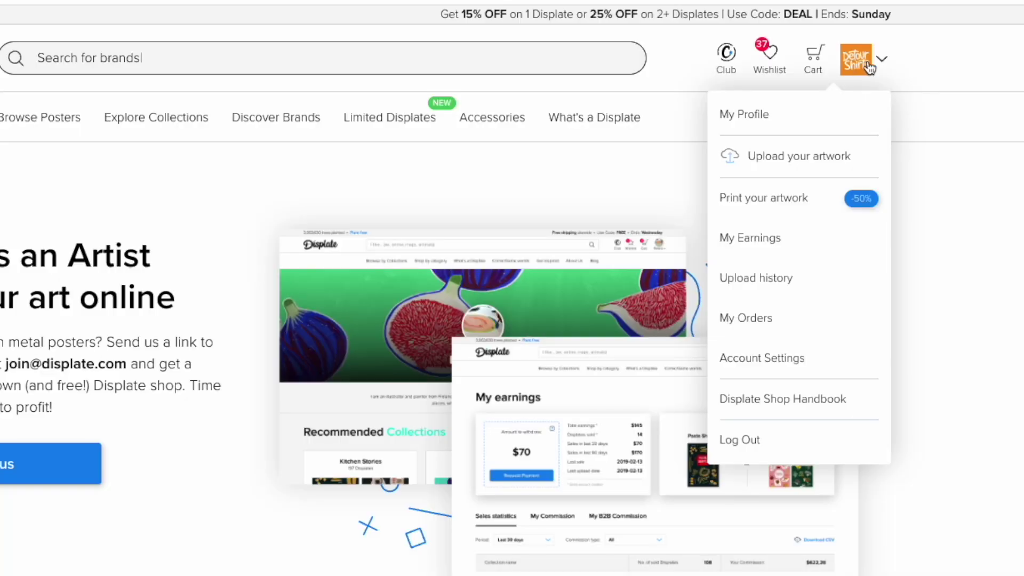
Open My Earnings and show sales for the last 90 days.
click(752, 240)
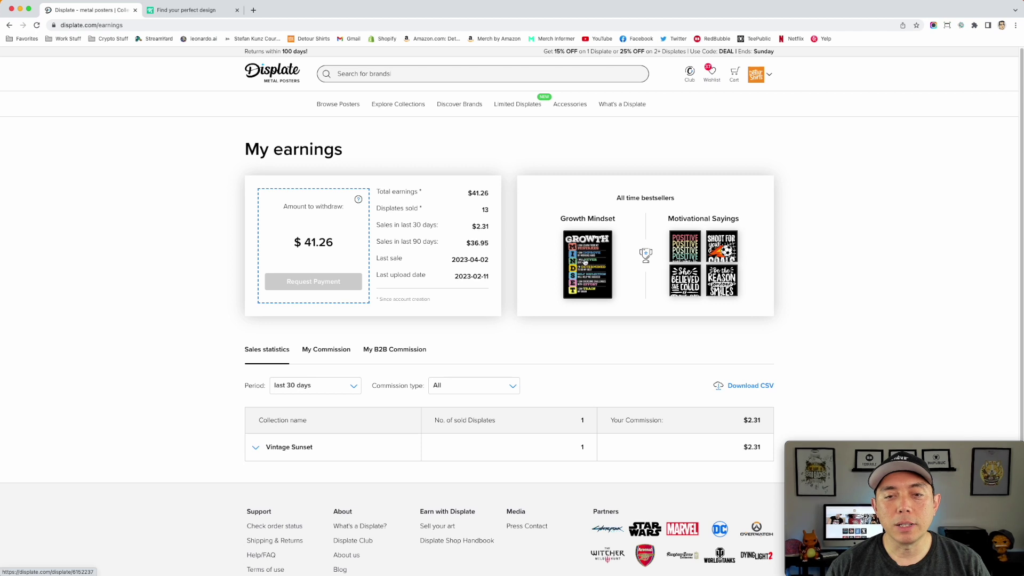
scroll(588, 295, down, 2)
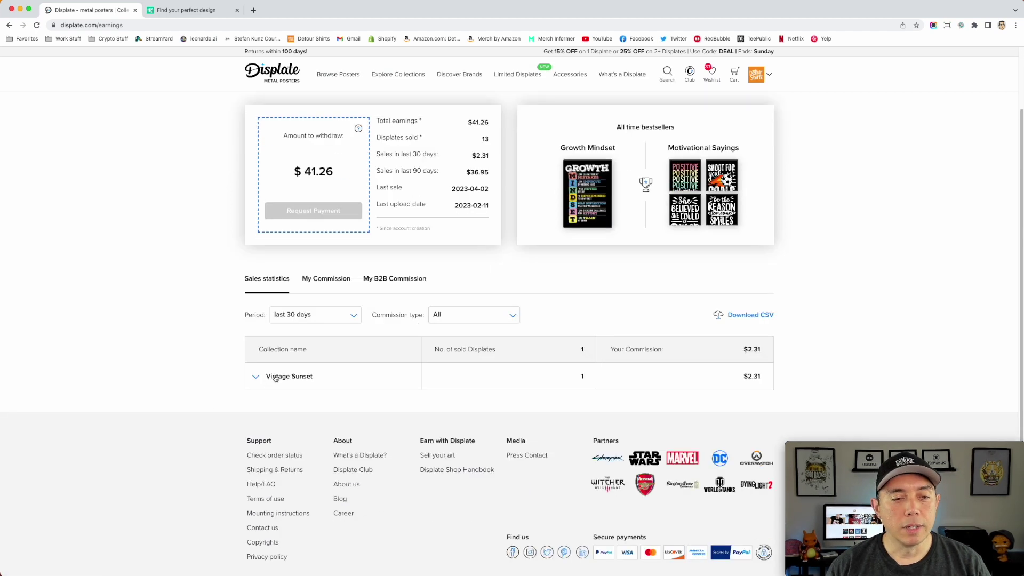
click(349, 316)
click(294, 365)
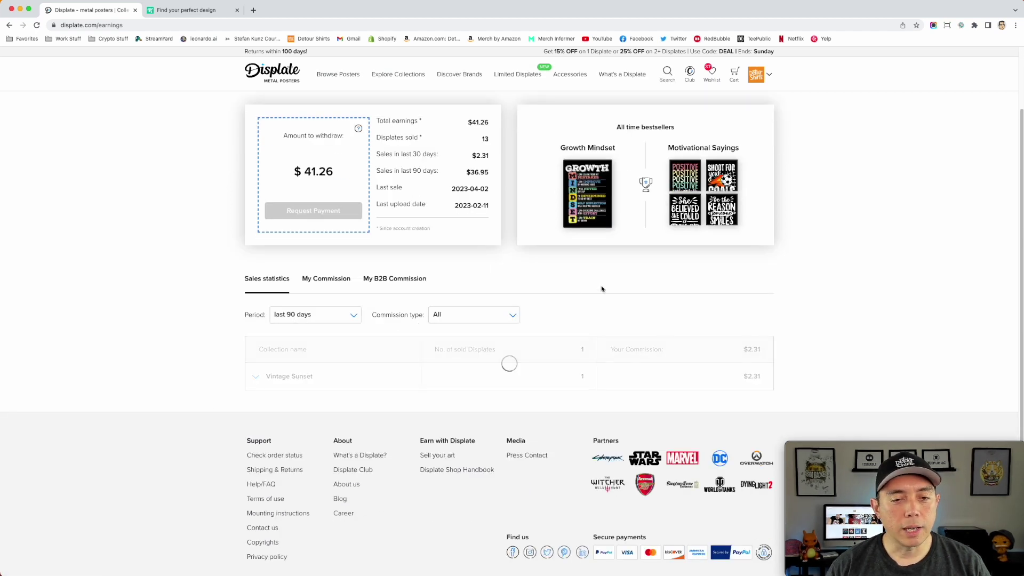
scroll(612, 323, down, 2)
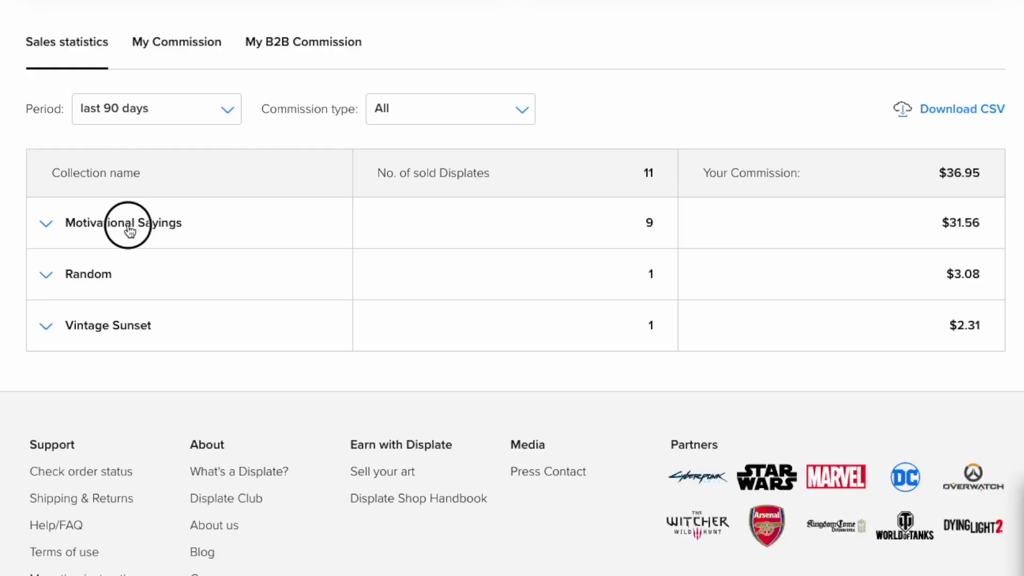
Expand the Motivational Sayings, Random and Vintage Sunset rows to show their best-selling artworks.
click(128, 227)
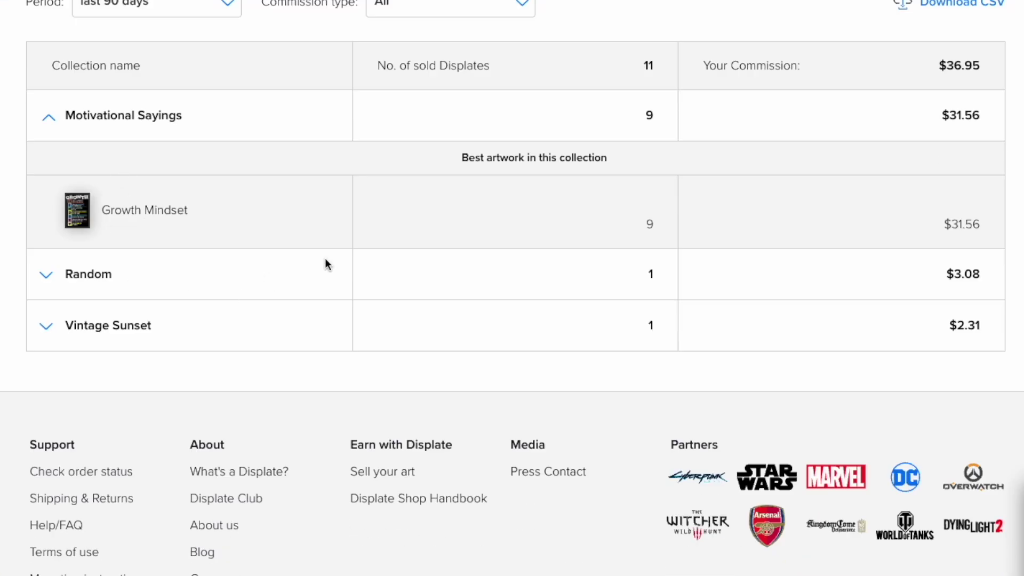
click(85, 275)
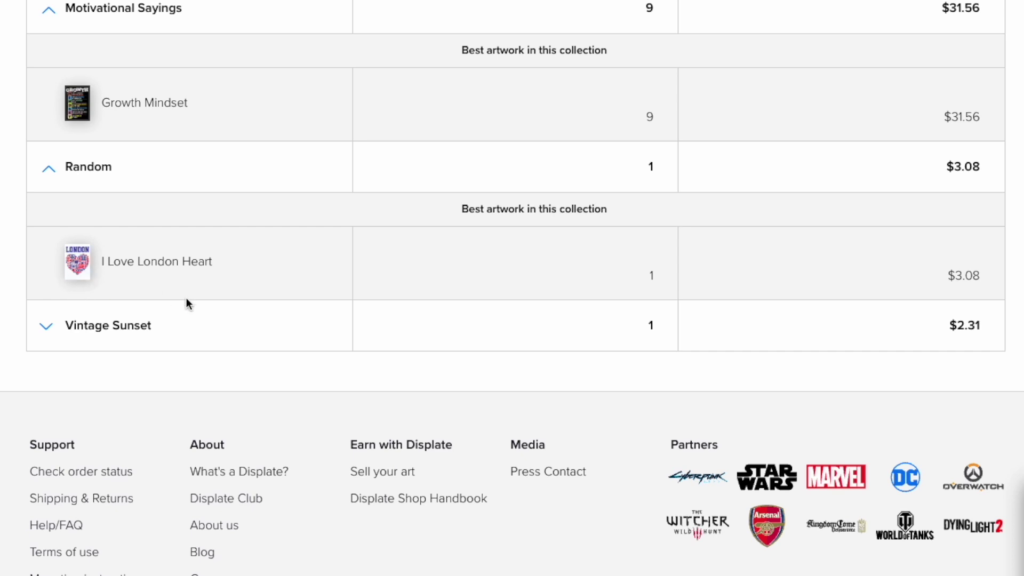
click(98, 326)
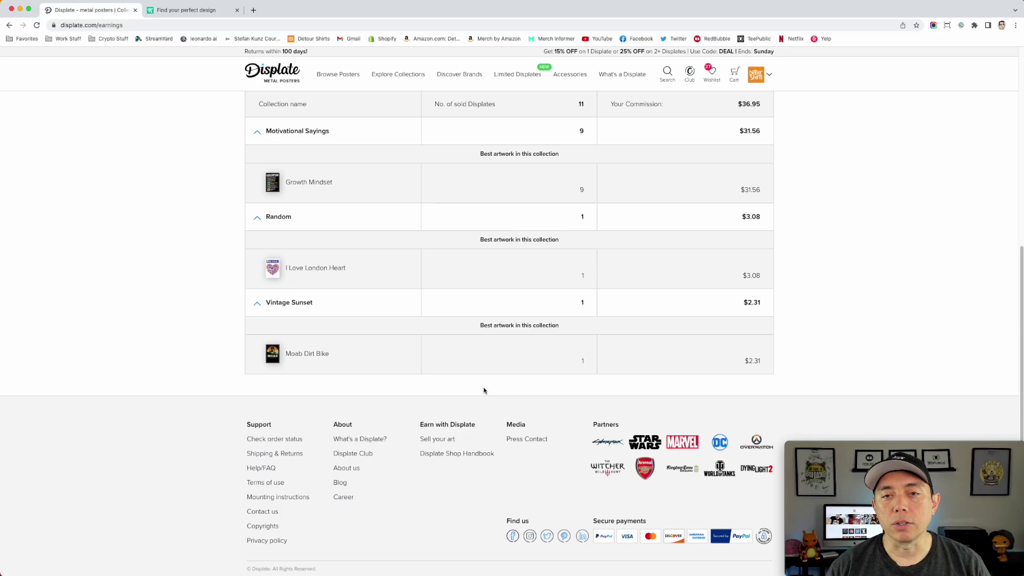
scroll(483, 391, up, 5)
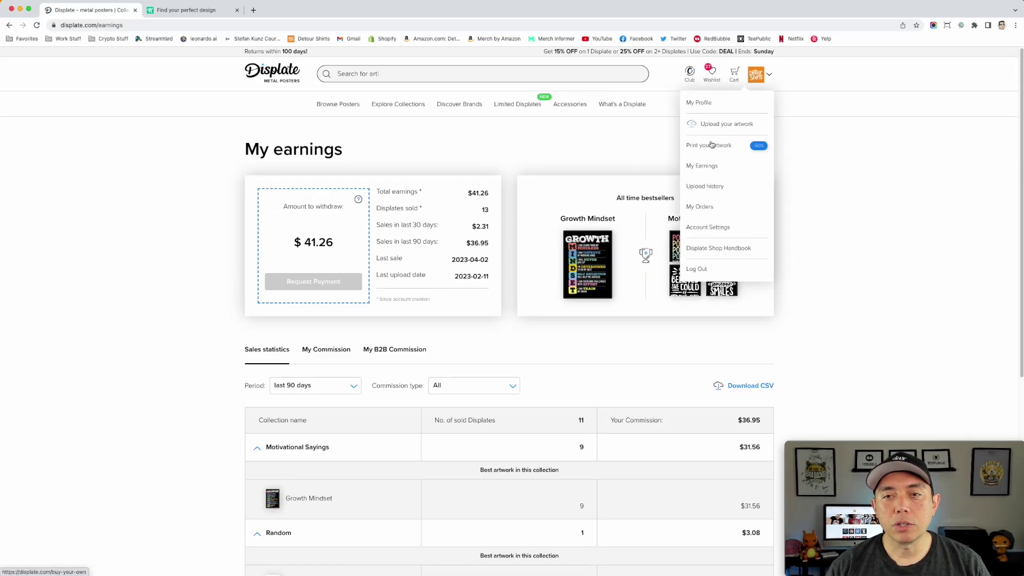
Browse the Detour Shirts profile's Displates collections, then go to the artwork upload page.
click(699, 107)
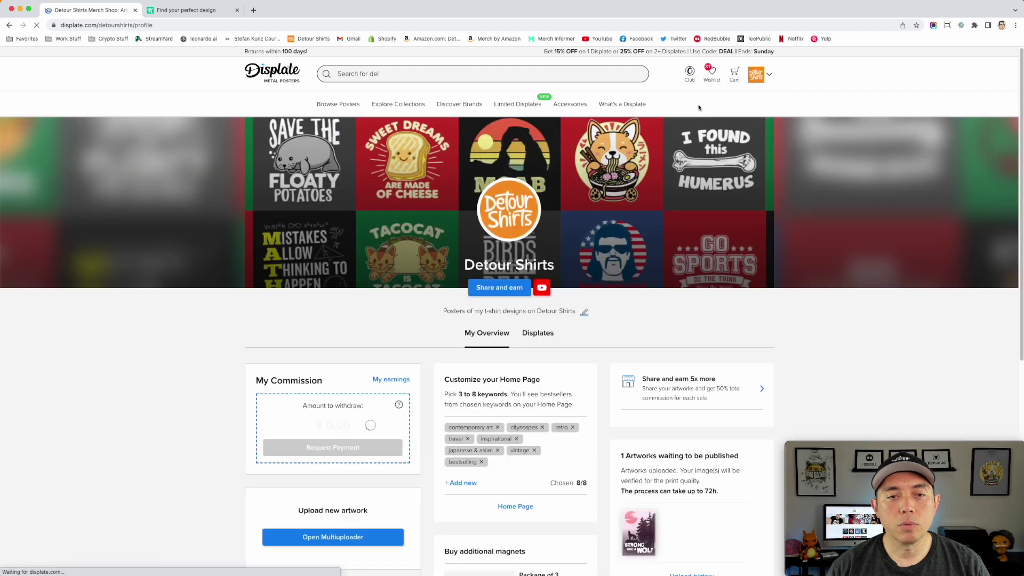
click(535, 328)
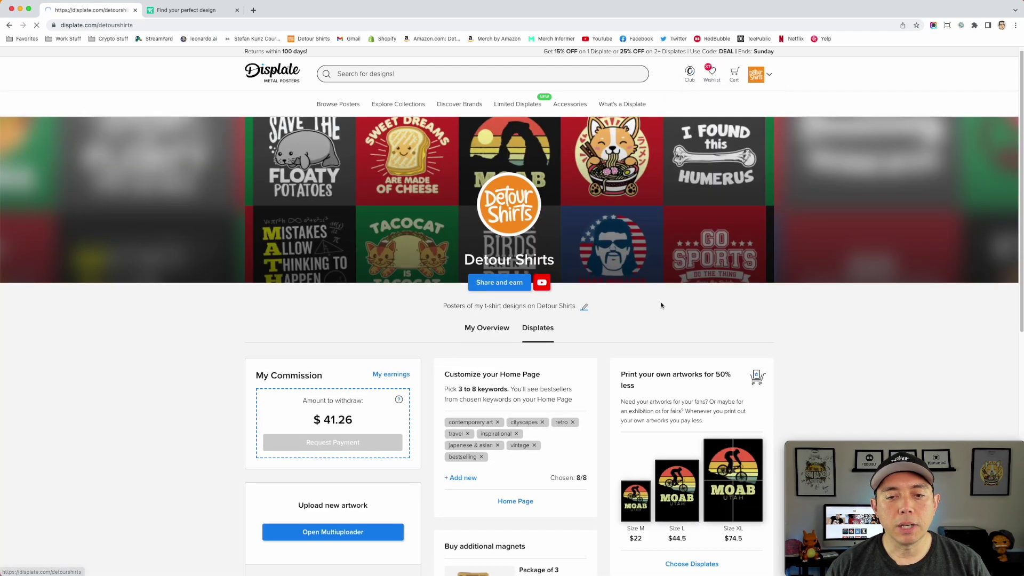
scroll(661, 304, down, 2)
scroll(660, 304, down, 5)
scroll(685, 285, down, 2)
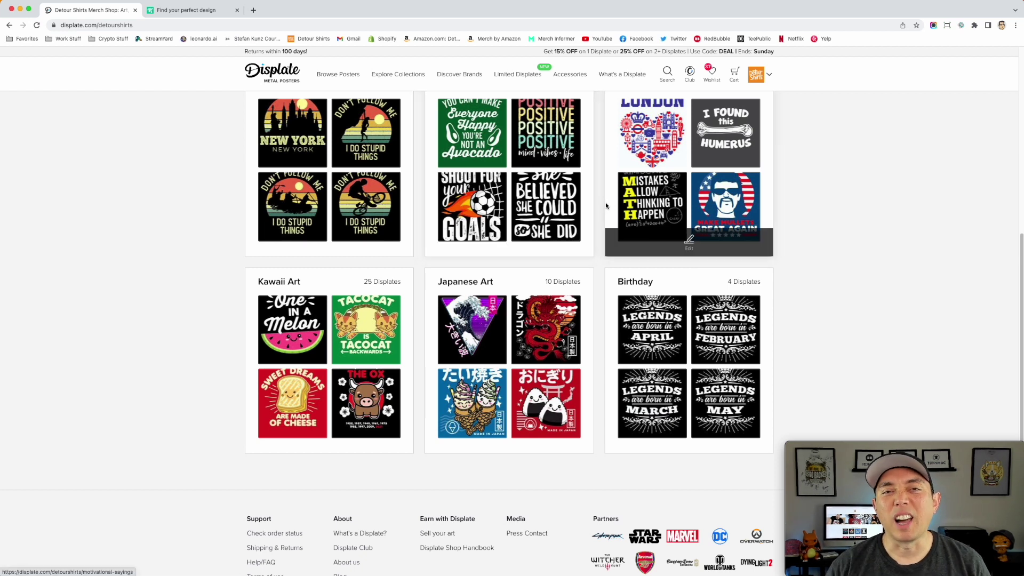
scroll(511, 232, up, 1)
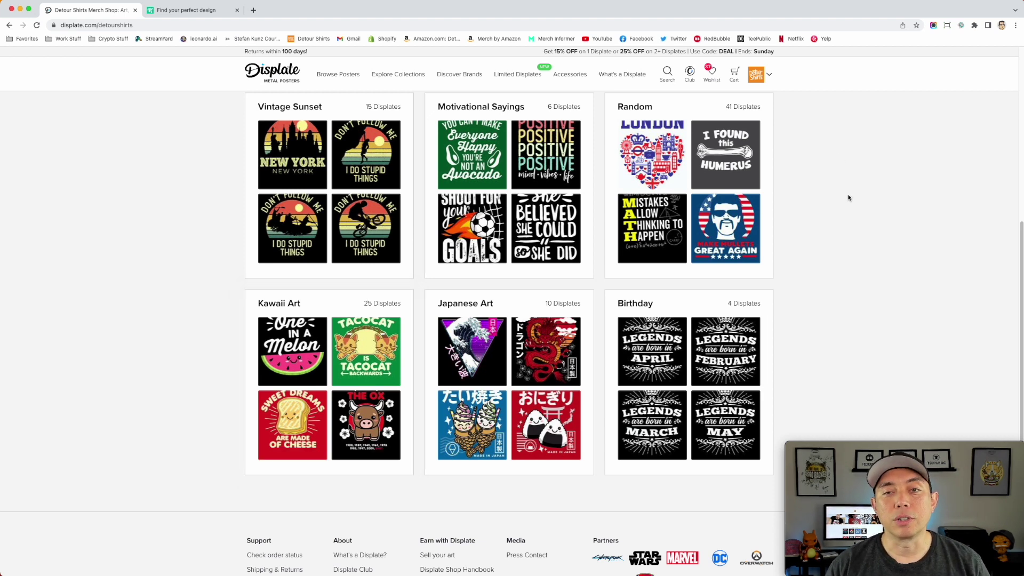
scroll(849, 198, up, 2)
scroll(849, 198, up, 2)
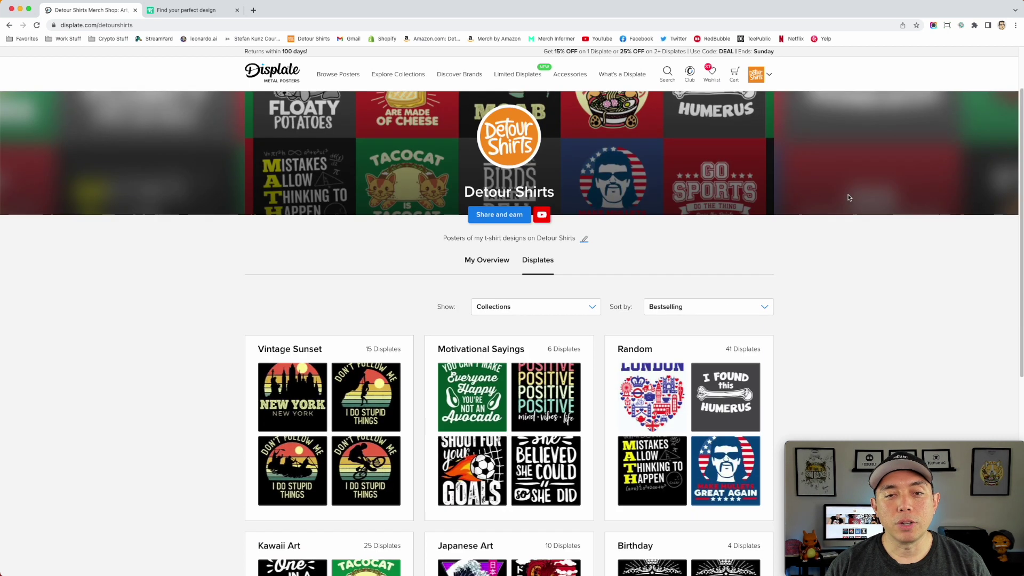
scroll(849, 197, up, 1)
mouse_move(756, 75)
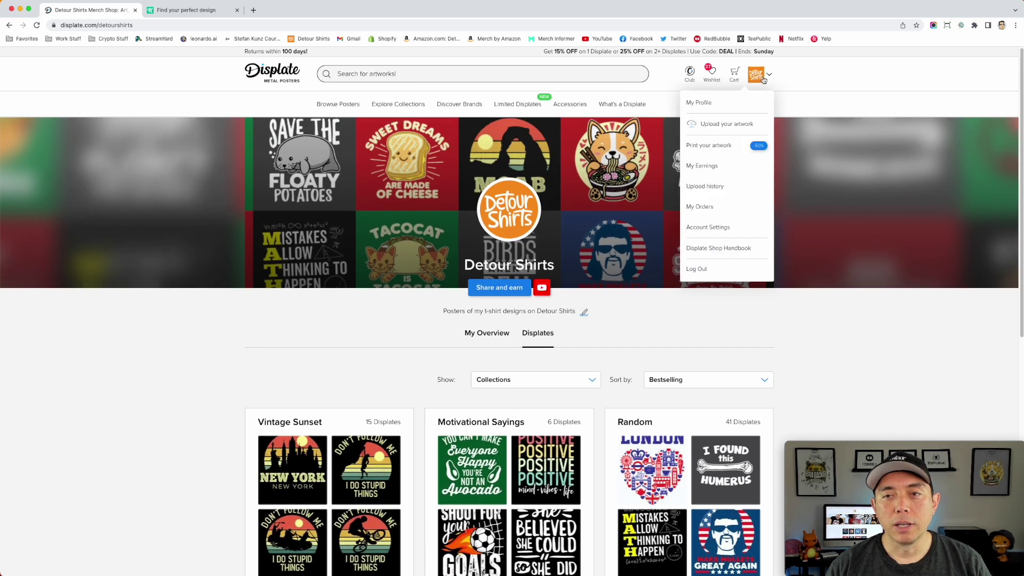
click(741, 124)
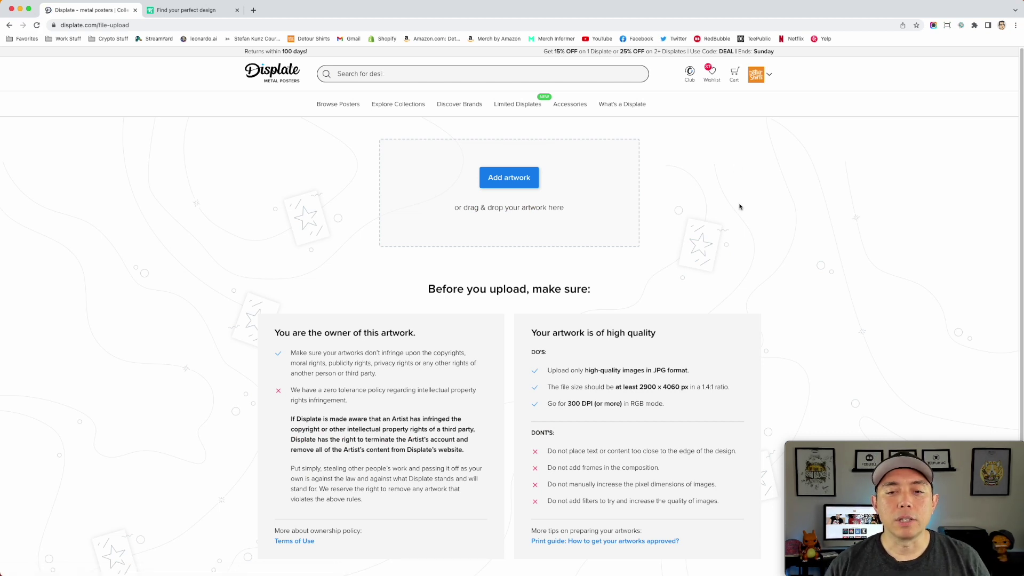
scroll(739, 205, down, 1)
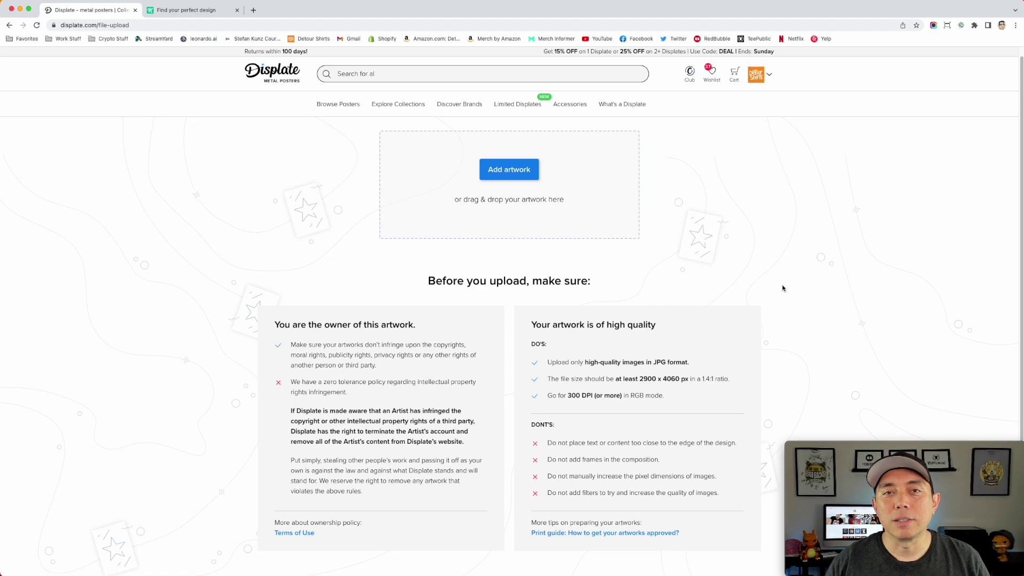
Switch to the Kittl tab showing the design gallery.
key(ctrl+Tab)
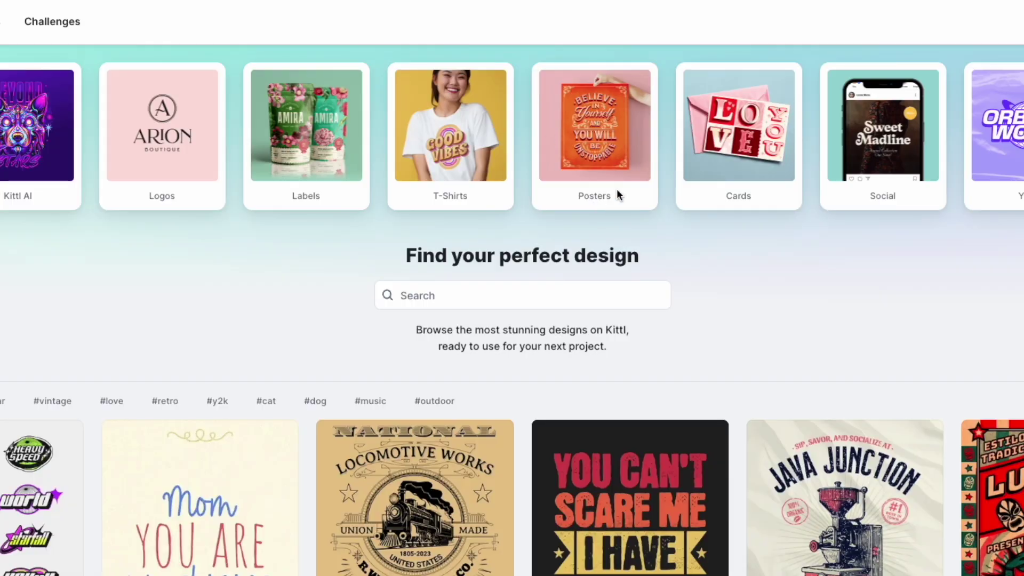
Browse Kittl's Posters gallery of trending poster templates.
click(606, 139)
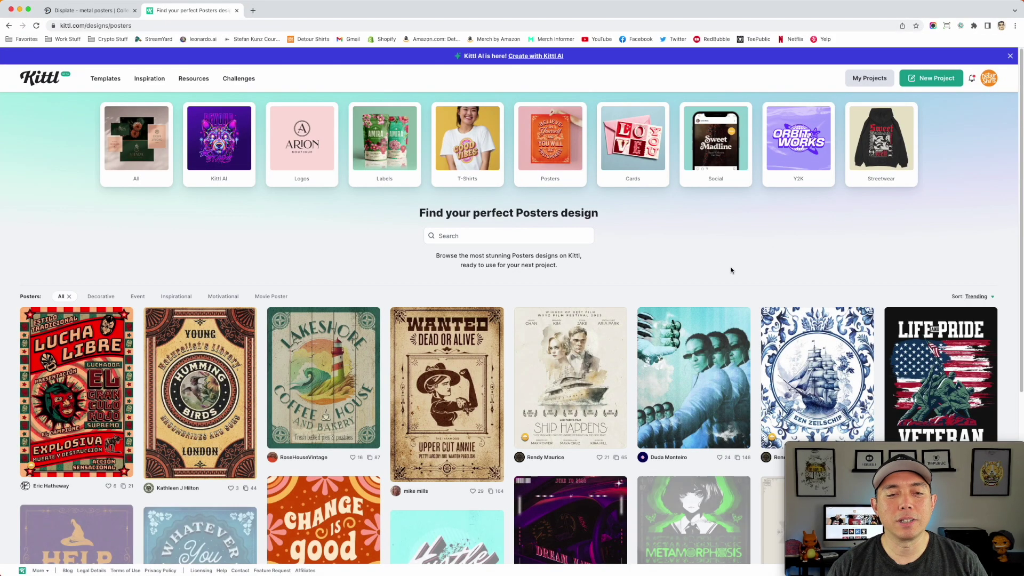
scroll(735, 263, down, 3)
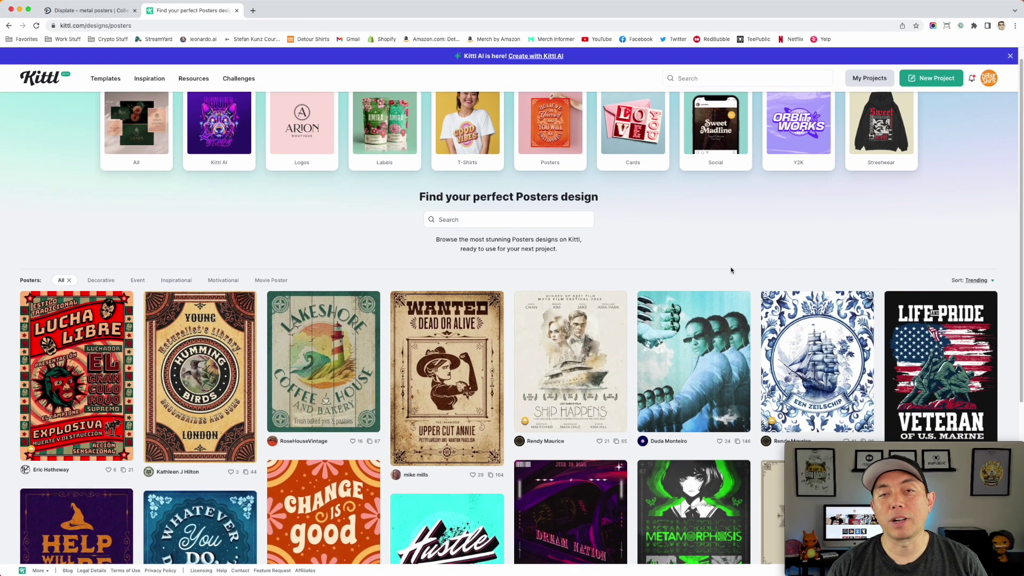
scroll(730, 270, down, 2)
scroll(731, 271, down, 2)
scroll(730, 270, down, 5)
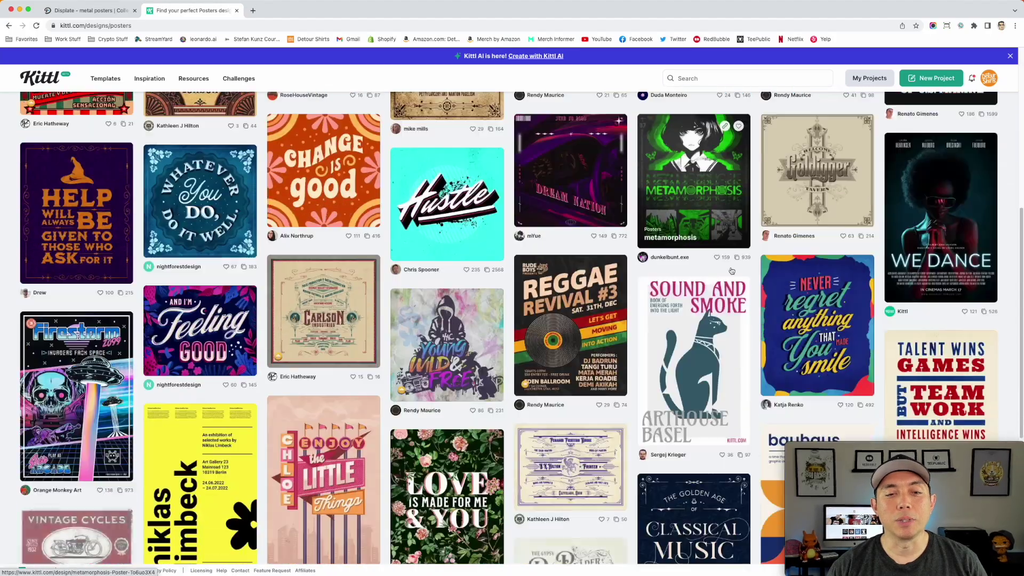
scroll(731, 270, down, 1)
scroll(728, 276, down, 6)
scroll(725, 280, down, 6)
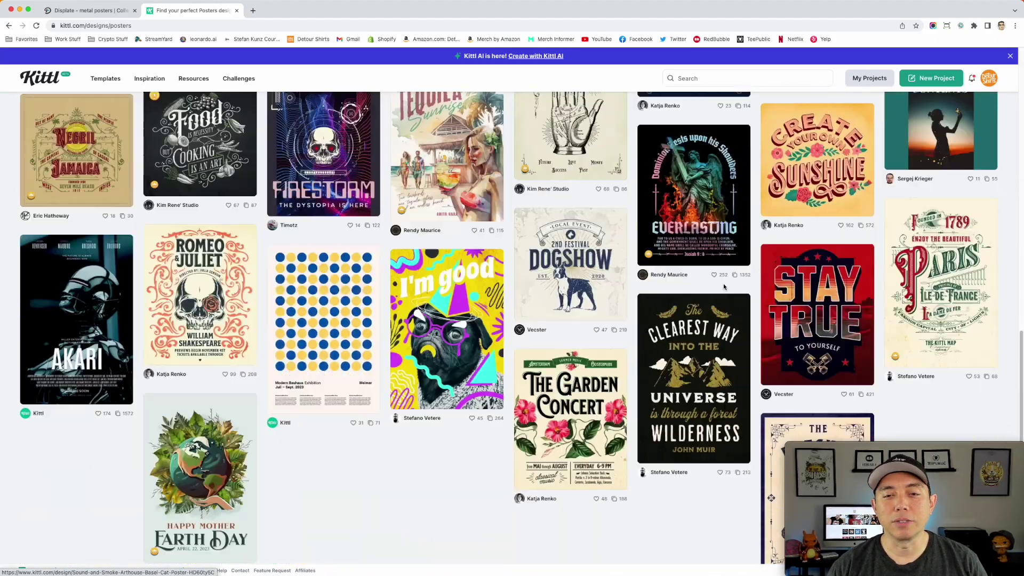
scroll(723, 283, down, 3)
scroll(725, 286, down, 3)
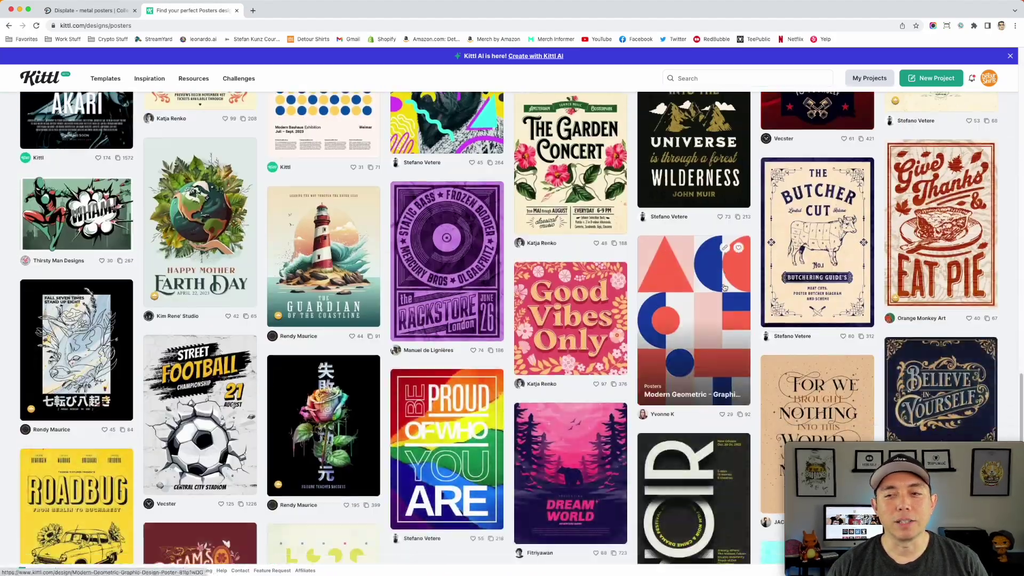
scroll(723, 287, down, 3)
scroll(724, 286, up, 7)
scroll(724, 286, up, 9)
scroll(723, 286, up, 3)
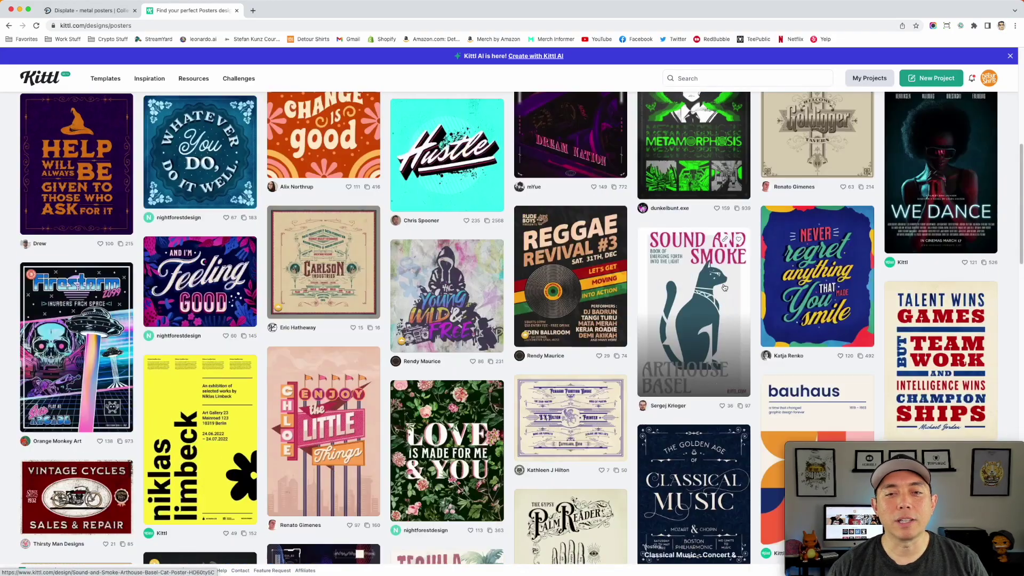
scroll(724, 285, up, 4)
scroll(723, 286, up, 2)
scroll(724, 286, up, 2)
scroll(724, 283, up, 1)
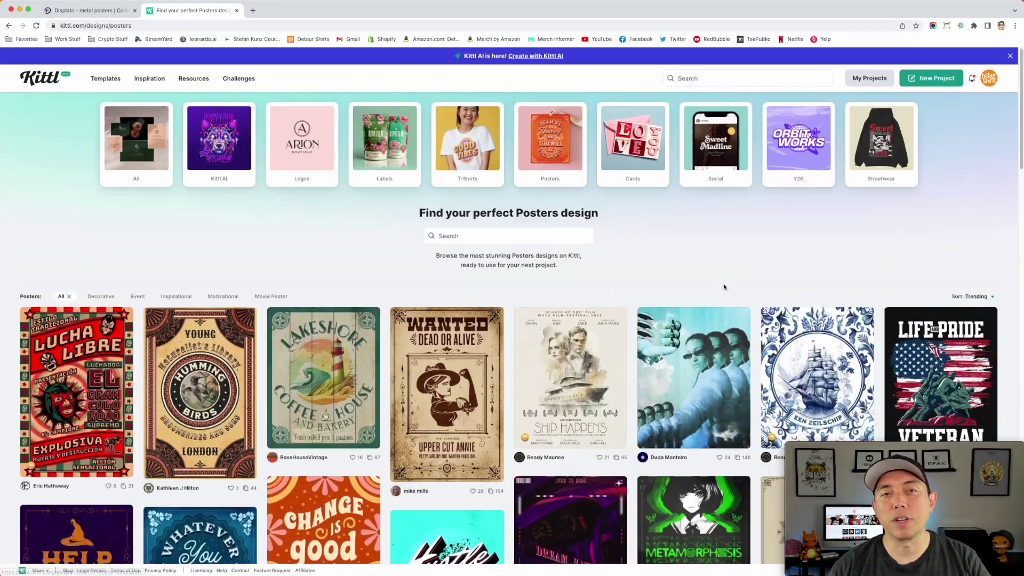
click(456, 237)
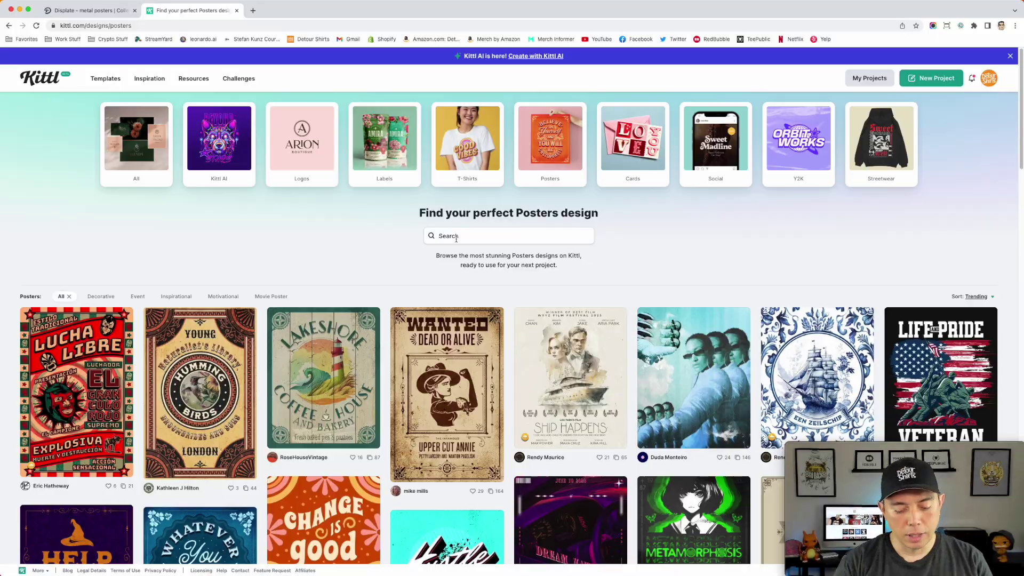
text(Wolf)
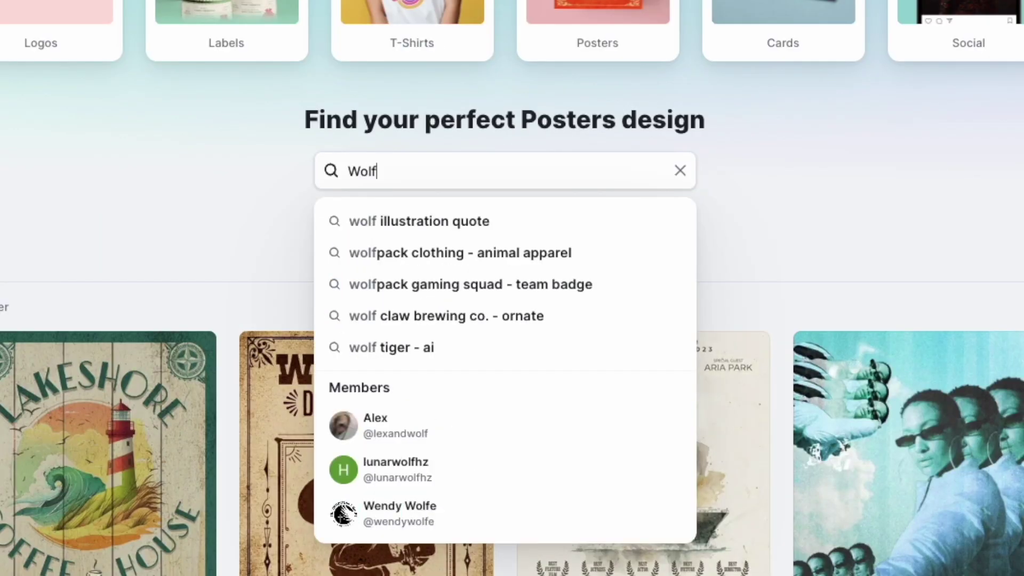
Search posters for 'Wolf' and view the Grey Wolf Howling Yellowstone template.
key(Return)
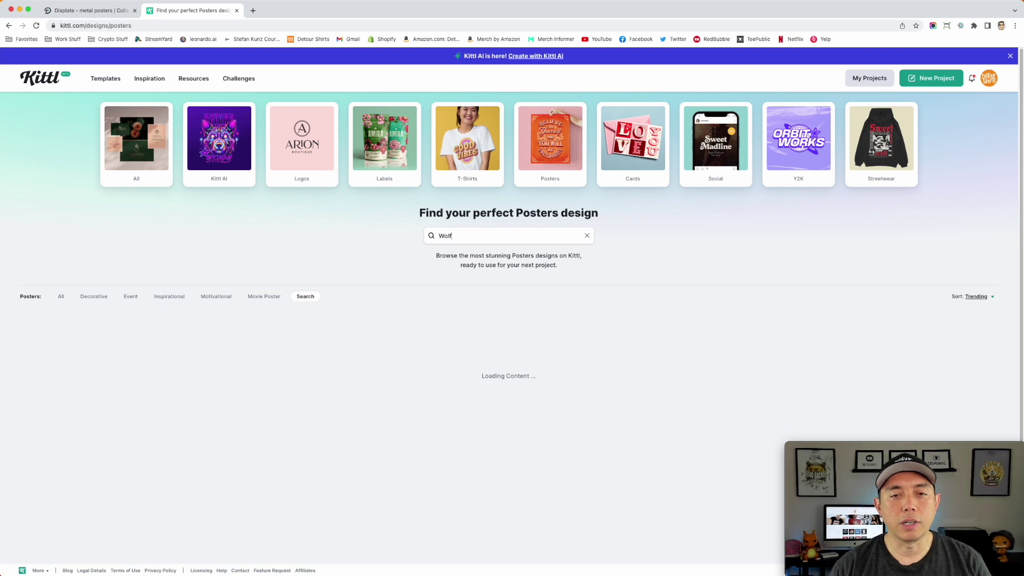
scroll(661, 265, down, 2)
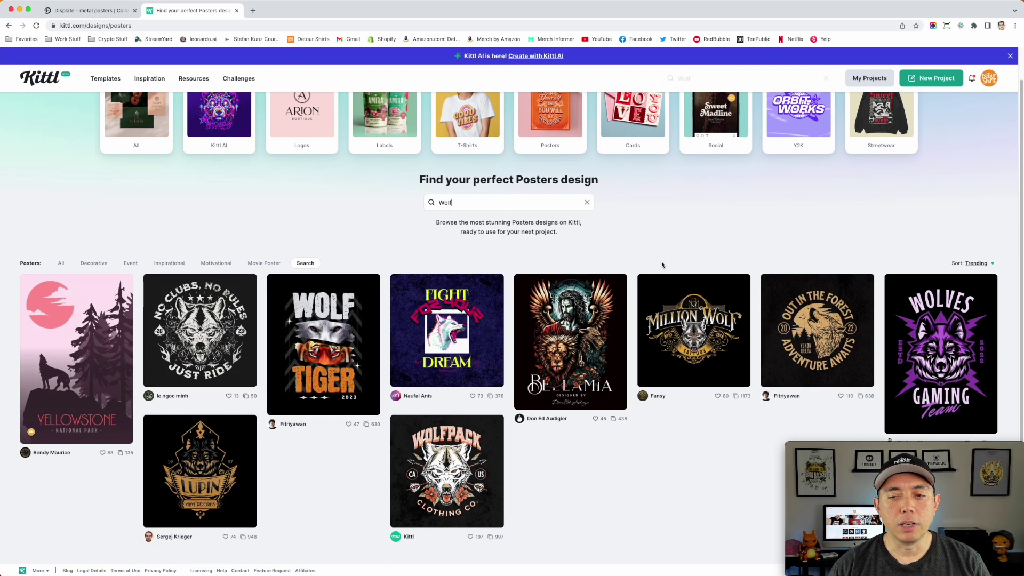
scroll(661, 265, down, 2)
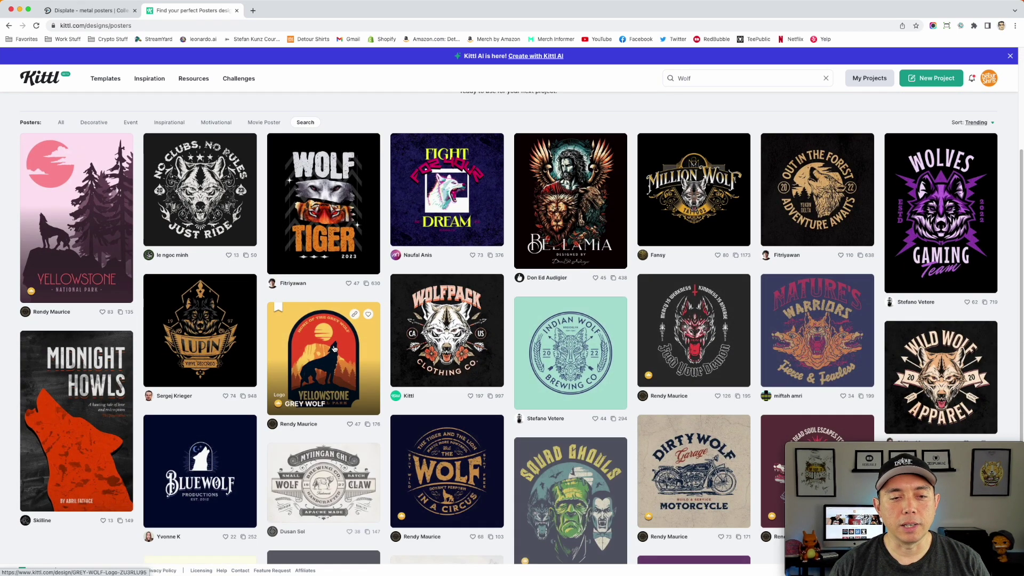
scroll(371, 353, down, 1)
scroll(93, 232, up, 3)
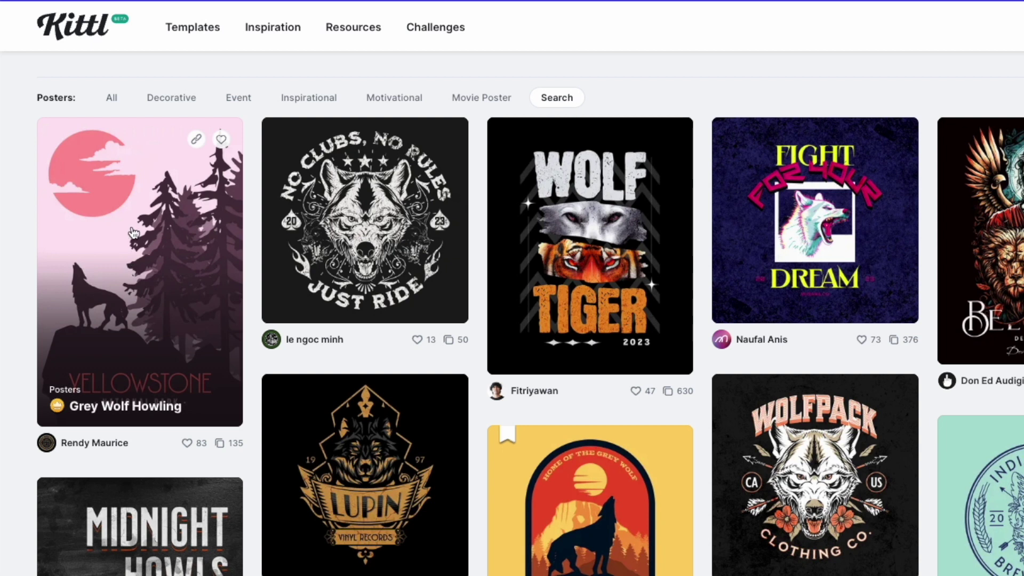
click(147, 259)
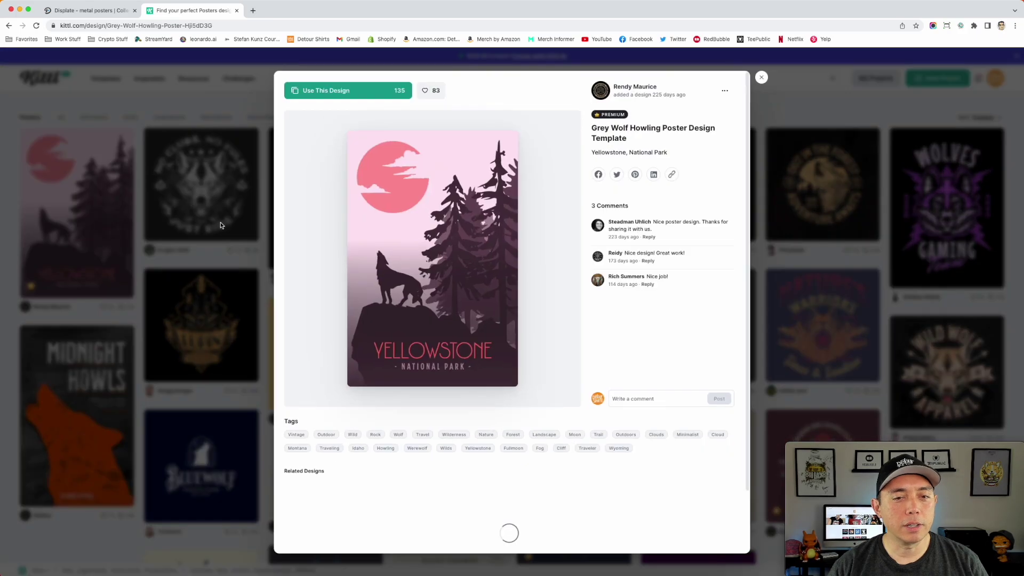
Start a design from Grey Wolf Howling and resize its artboard to 2900 × 4060 pixels.
click(346, 92)
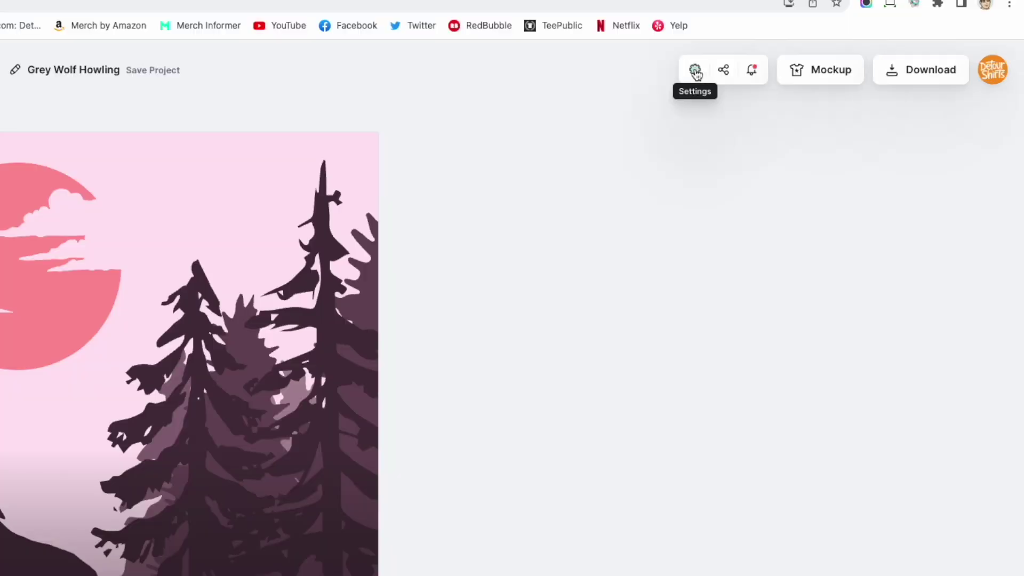
click(694, 73)
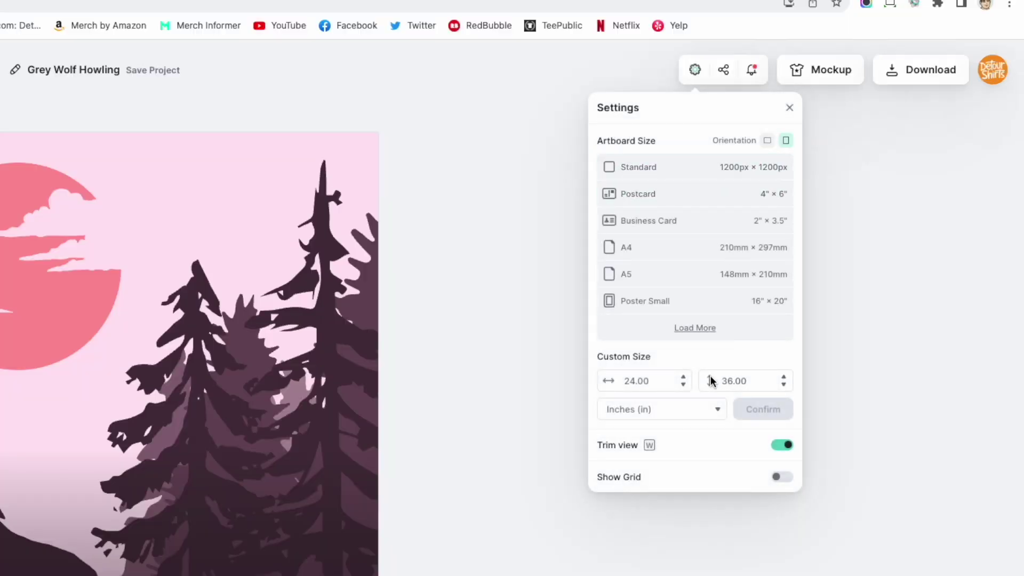
click(708, 417)
click(637, 467)
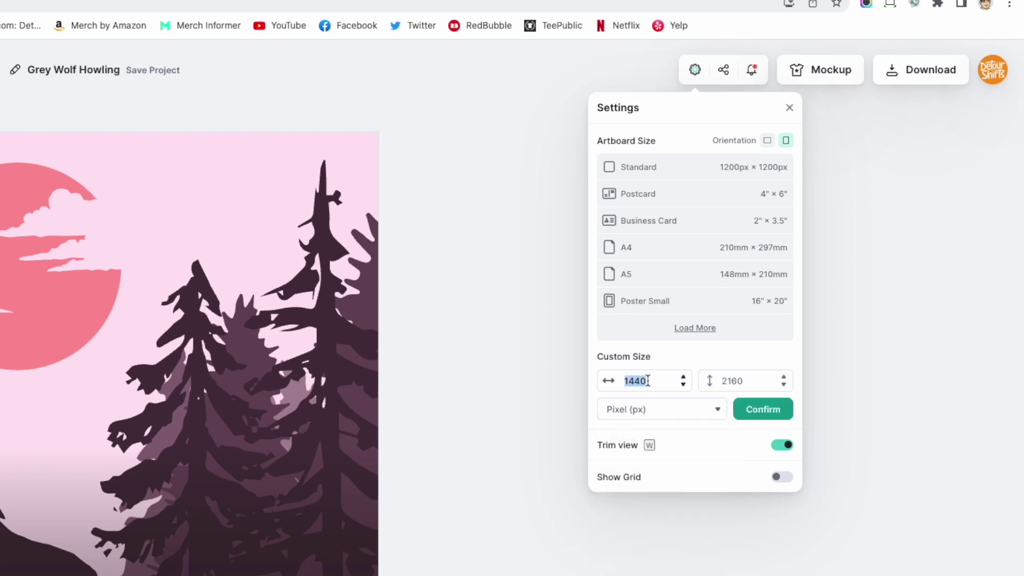
double_click(729, 381)
click(760, 410)
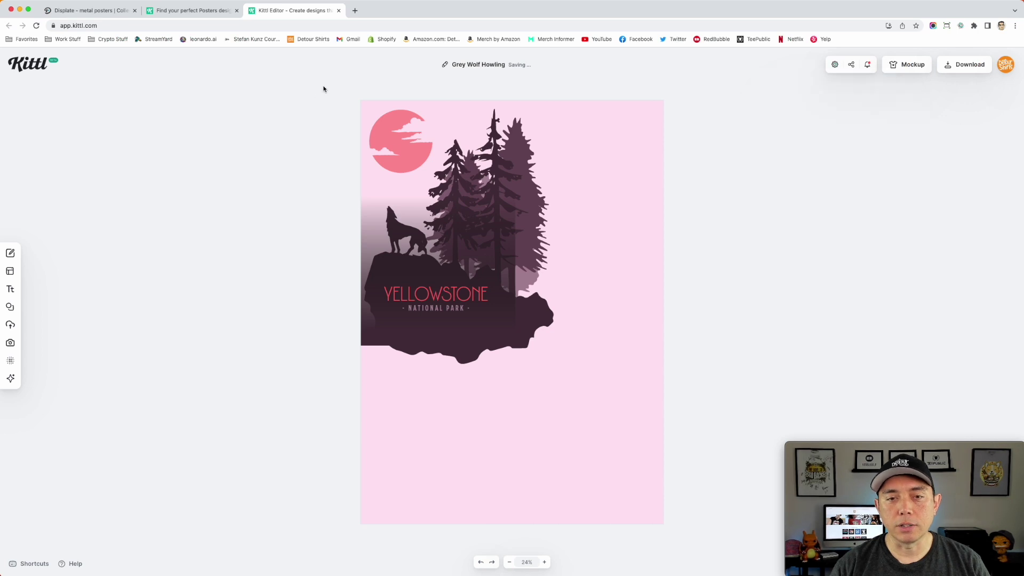
Delete the YELLOWSTONE title and the NATIONAL PARK subtitle from the poster.
mouse_move(322, 87)
mouse_down()
mouse_move(718, 575)
mouse_move(750, 575)
mouse_up()
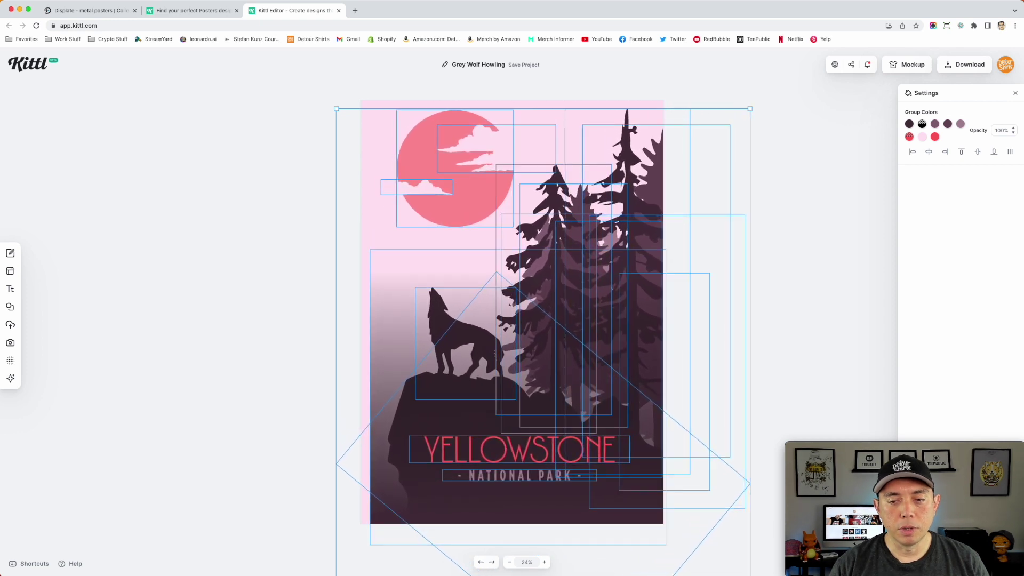
click(276, 128)
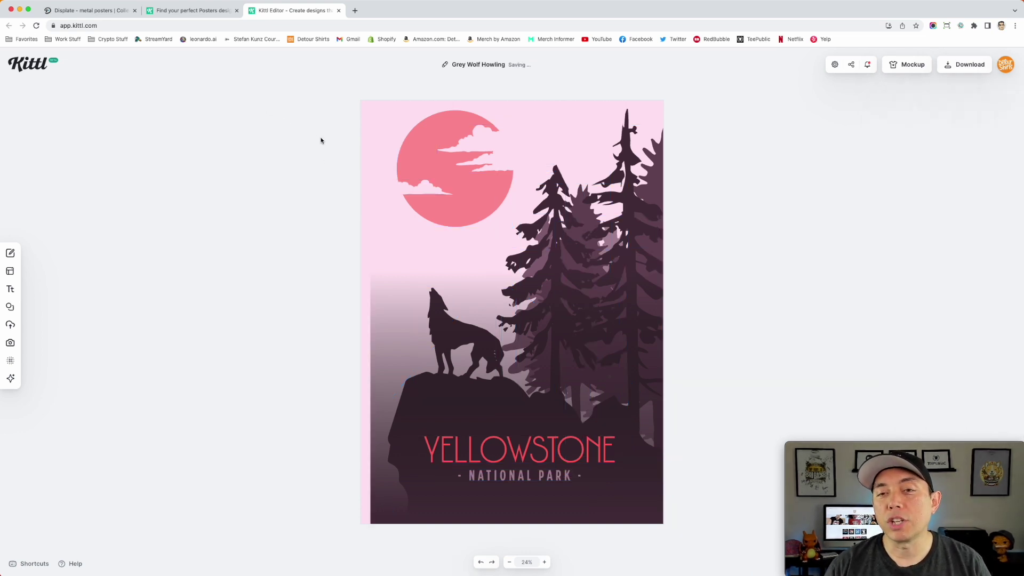
click(570, 451)
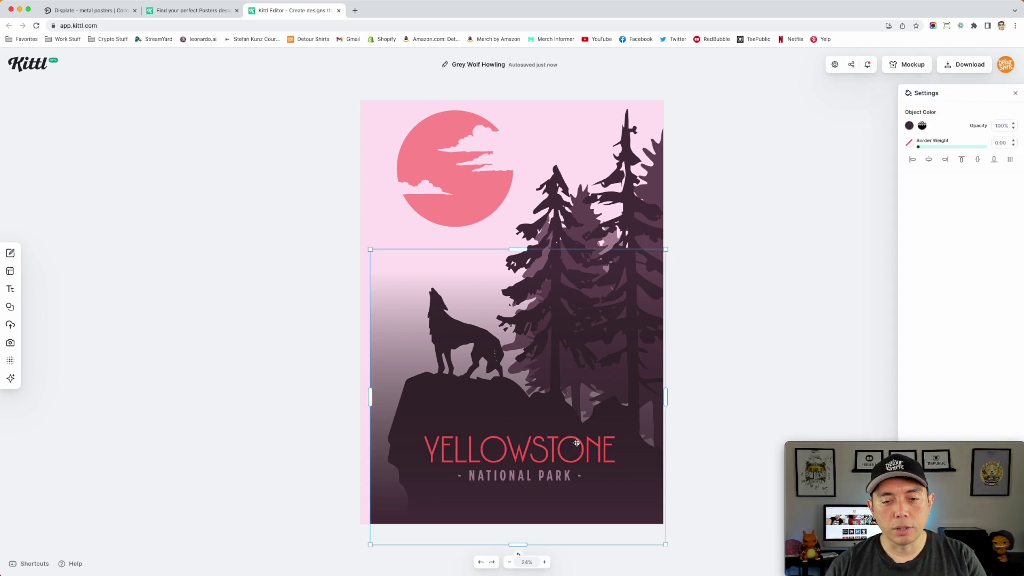
drag(576, 443, 551, 443)
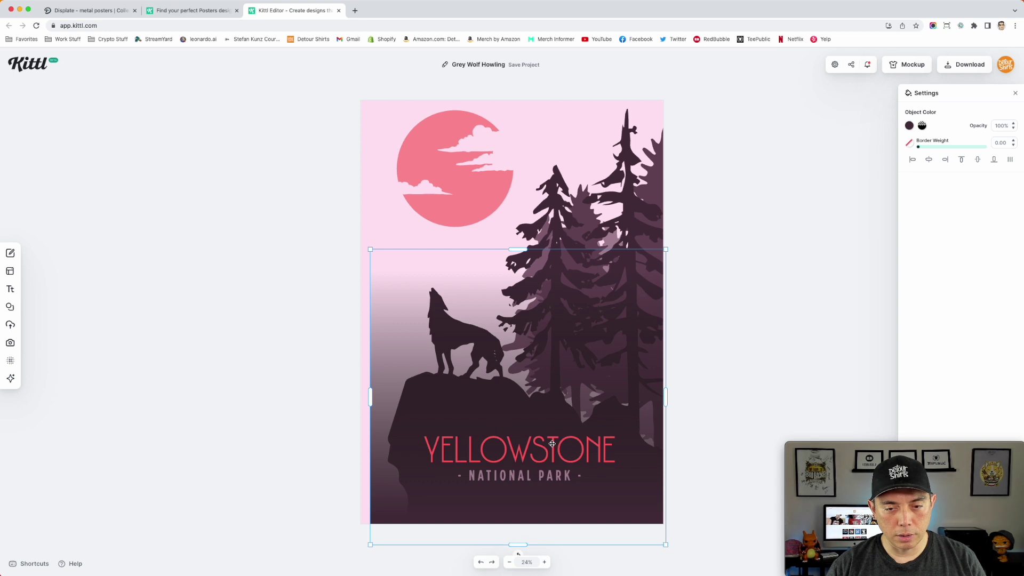
click(551, 444)
key(BackSpace)
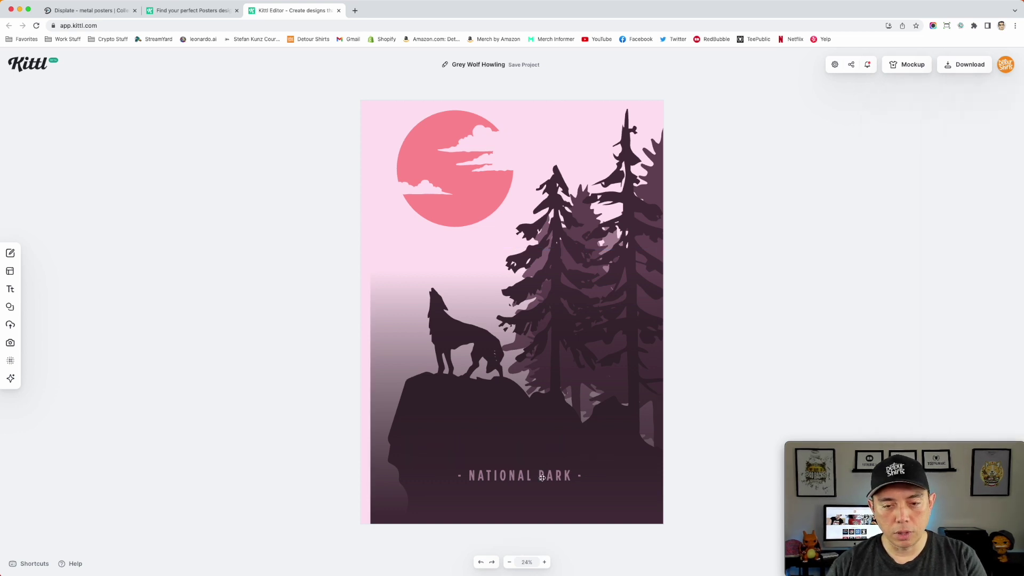
click(520, 475)
key(BackSpace)
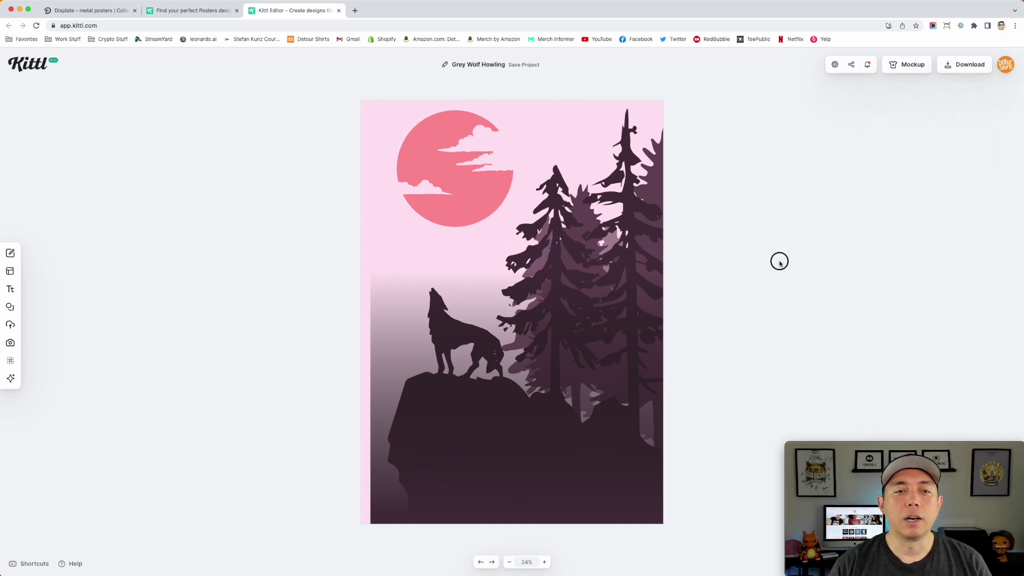
Align the wolf-and-rock group with the poster's left edge, then deselect everything.
click(379, 316)
drag(386, 313, 378, 315)
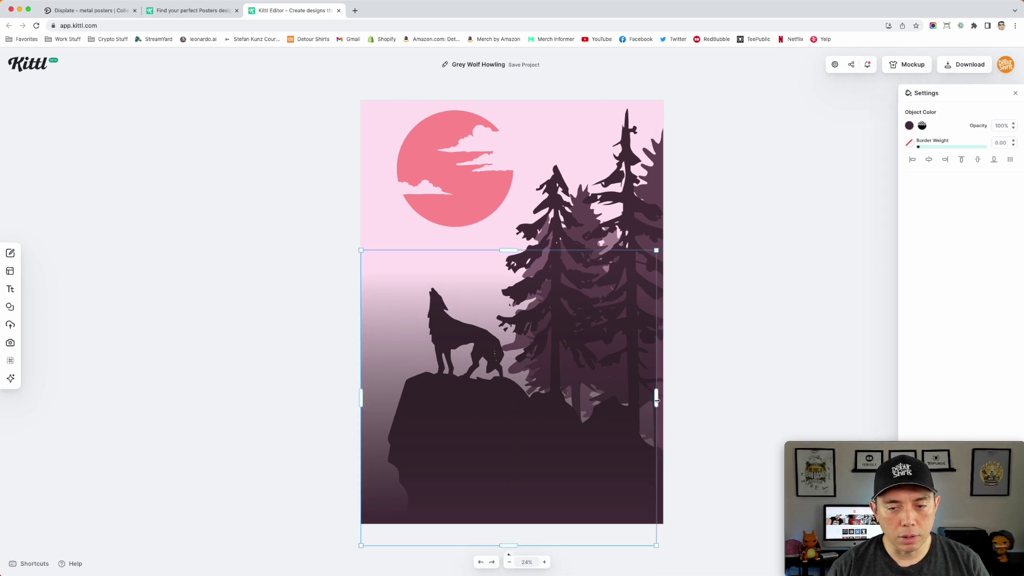
click(728, 364)
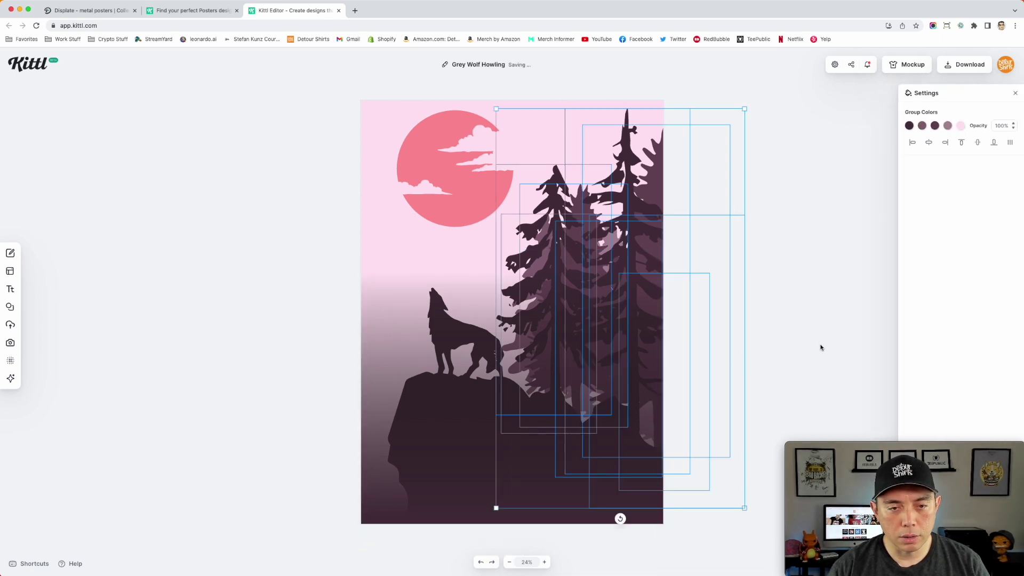
click(798, 297)
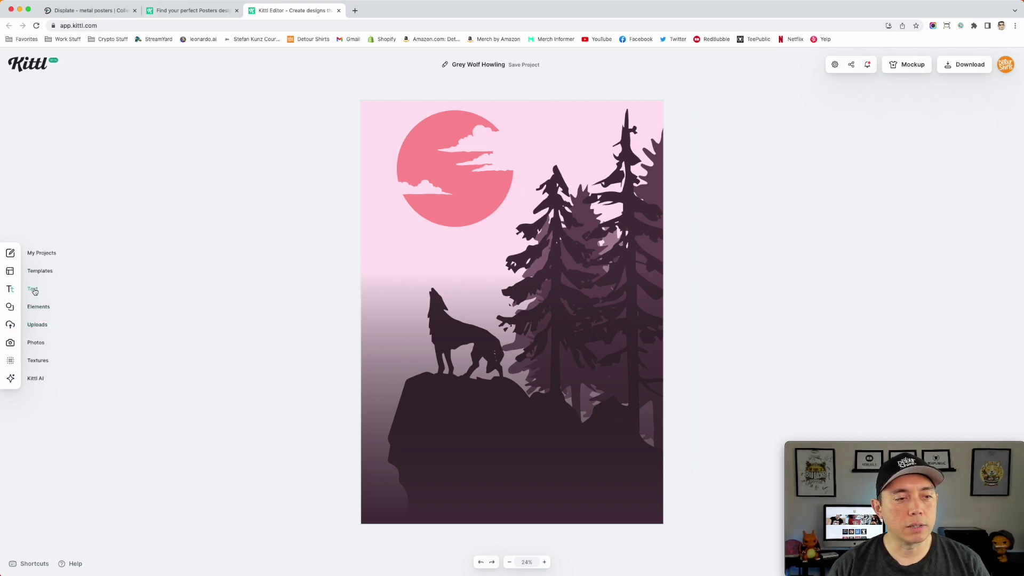
Add a white headline, enlarge it onto the rock and retype it as 'Strong'.
click(34, 291)
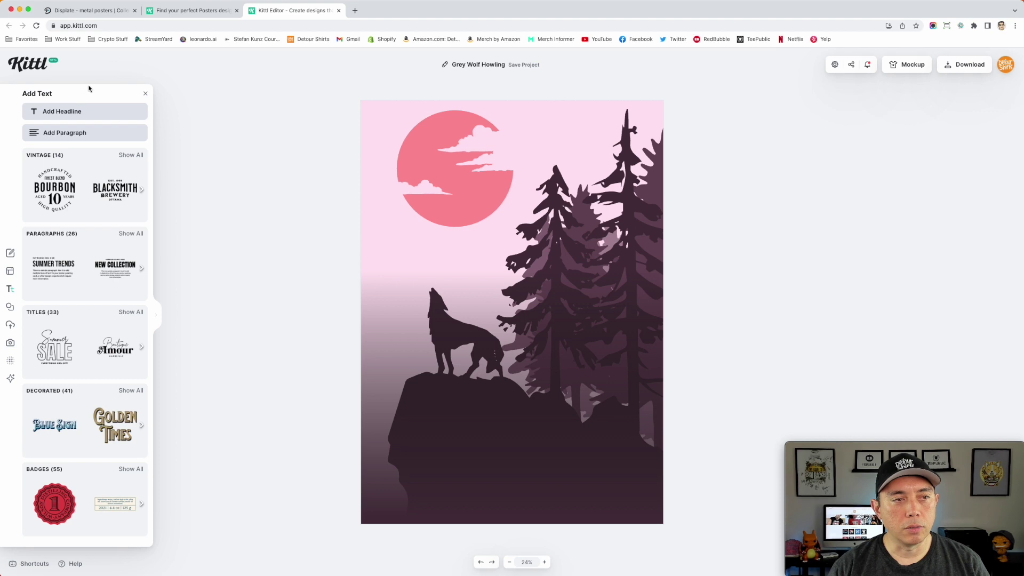
click(80, 111)
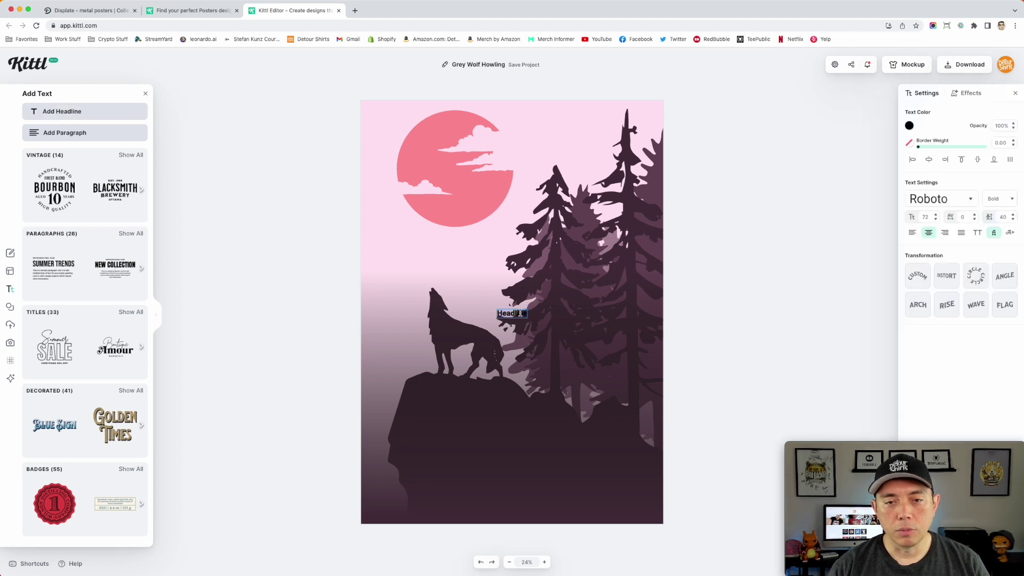
click(909, 125)
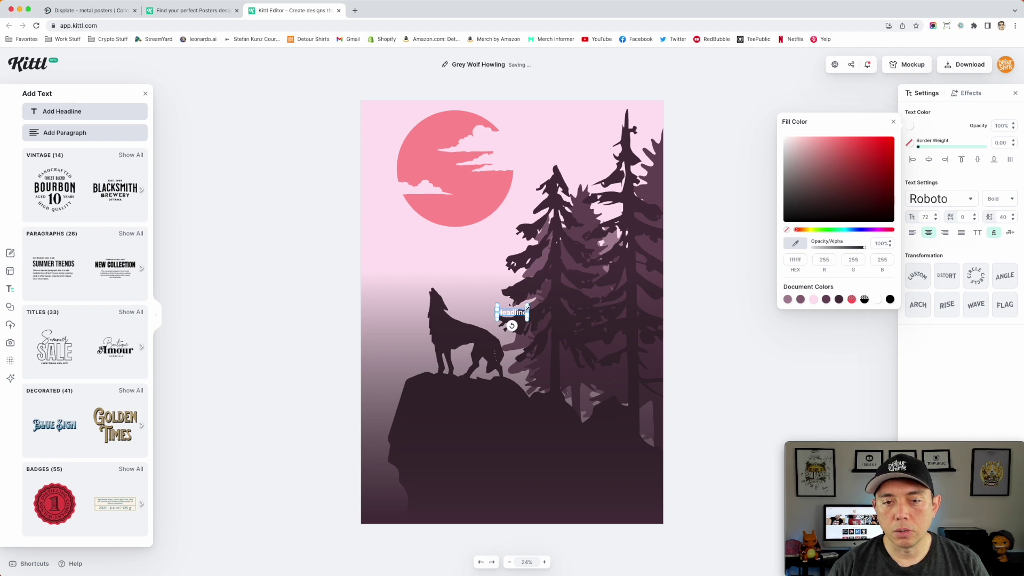
mouse_move(526, 307)
mouse_down()
mouse_move(599, 291)
mouse_move(489, 424)
mouse_up()
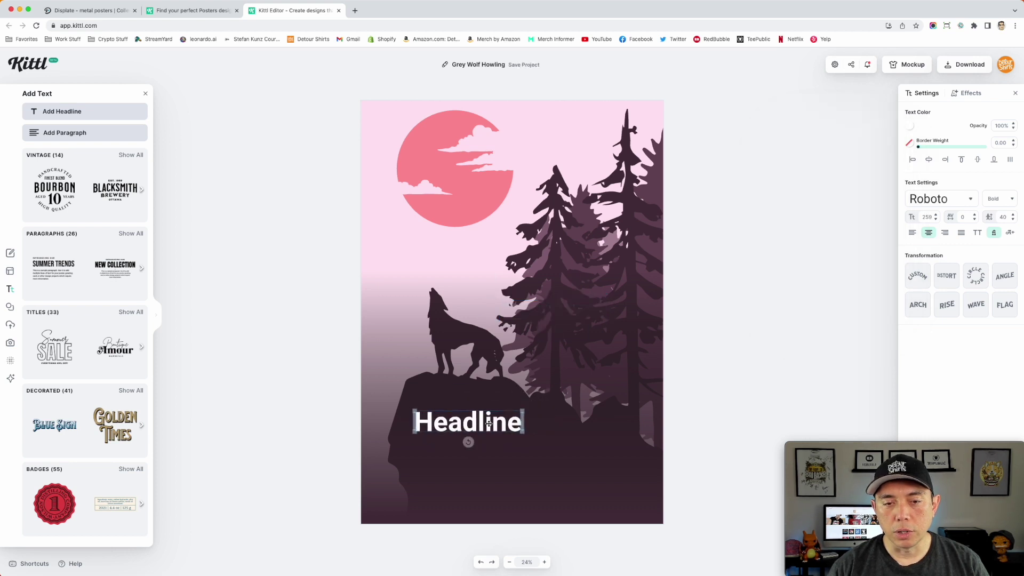
double_click(487, 423)
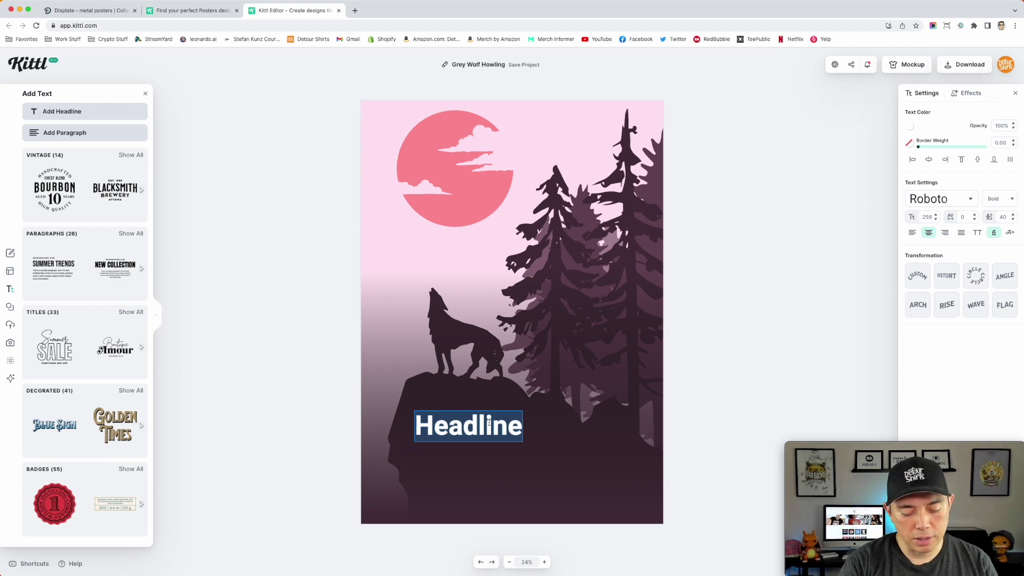
text(Sr)
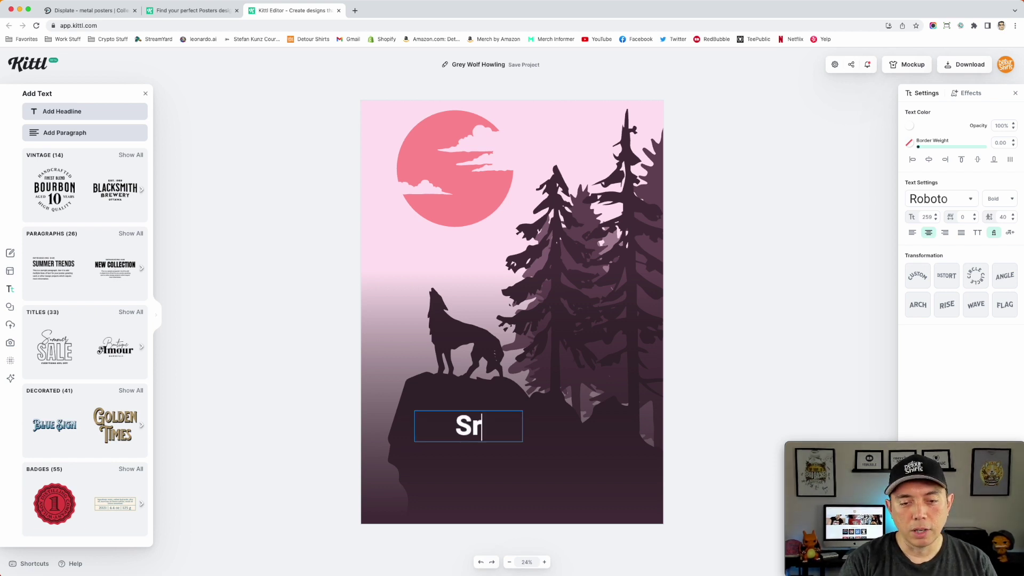
key(BackSpace)
text(trong)
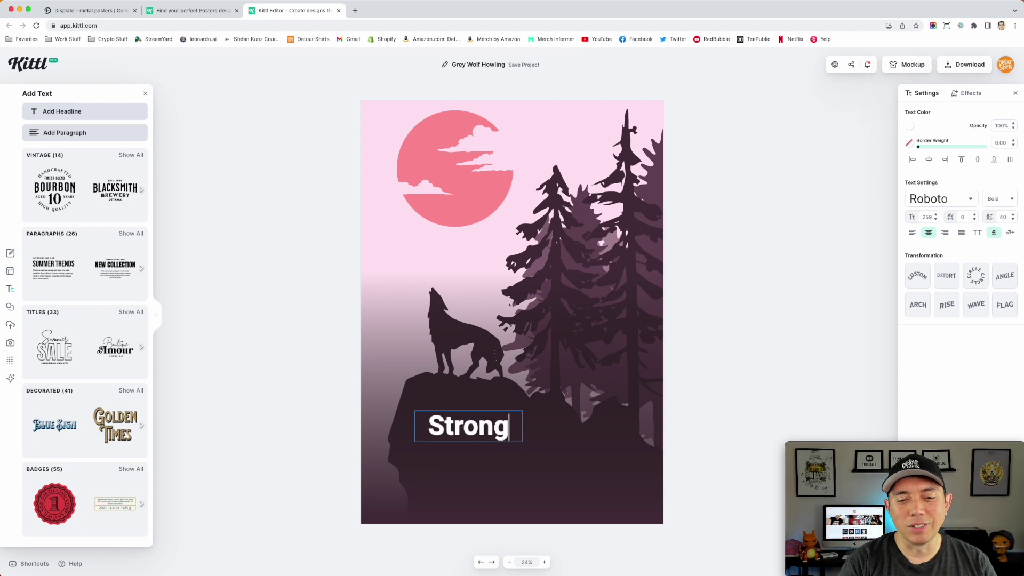
key(super+a)
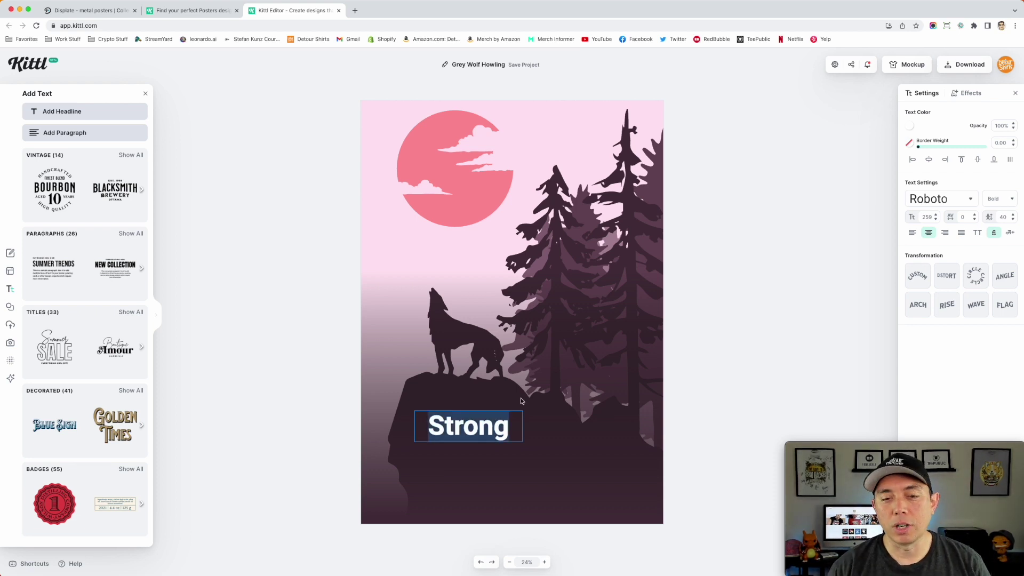
Set 'strong' to the 60sEkuntia font, widen it, and duplicate it twice.
click(971, 200)
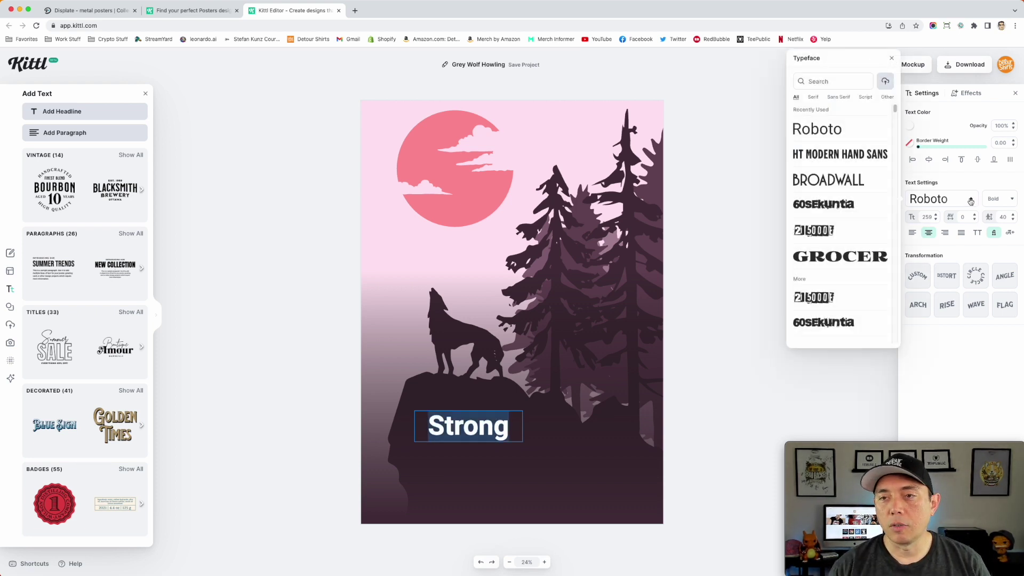
click(833, 208)
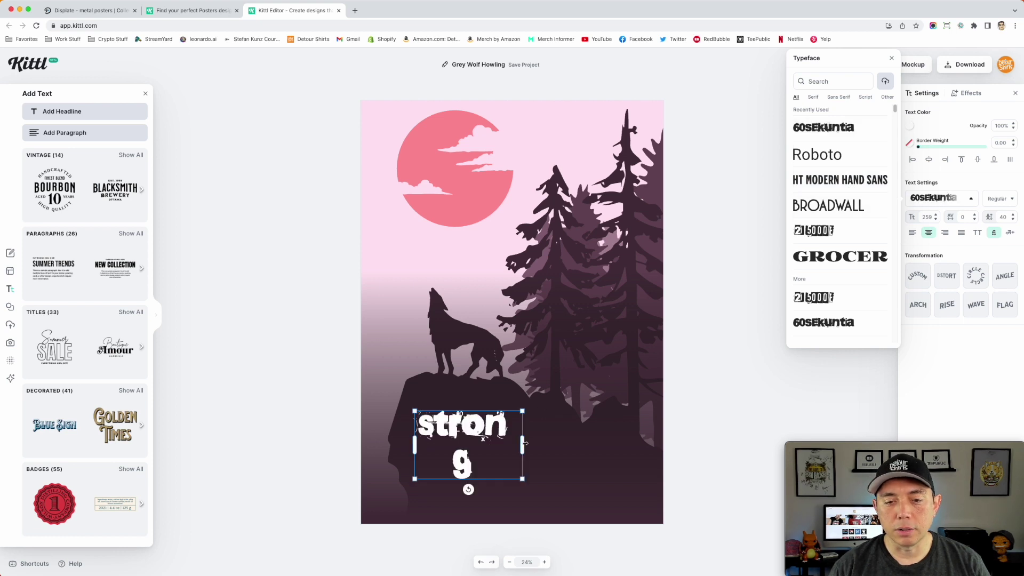
drag(525, 442, 565, 428)
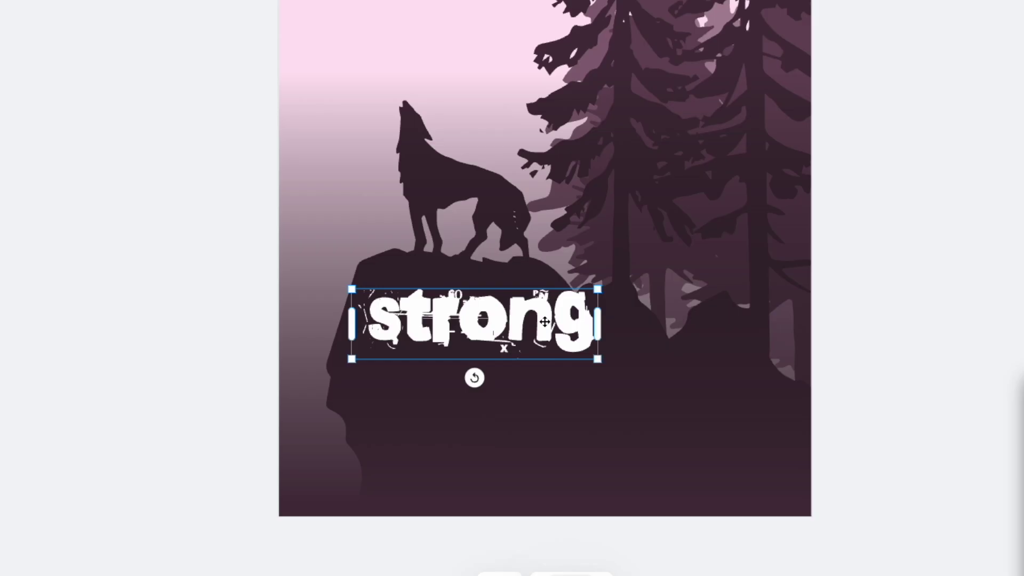
drag(544, 322, 574, 395)
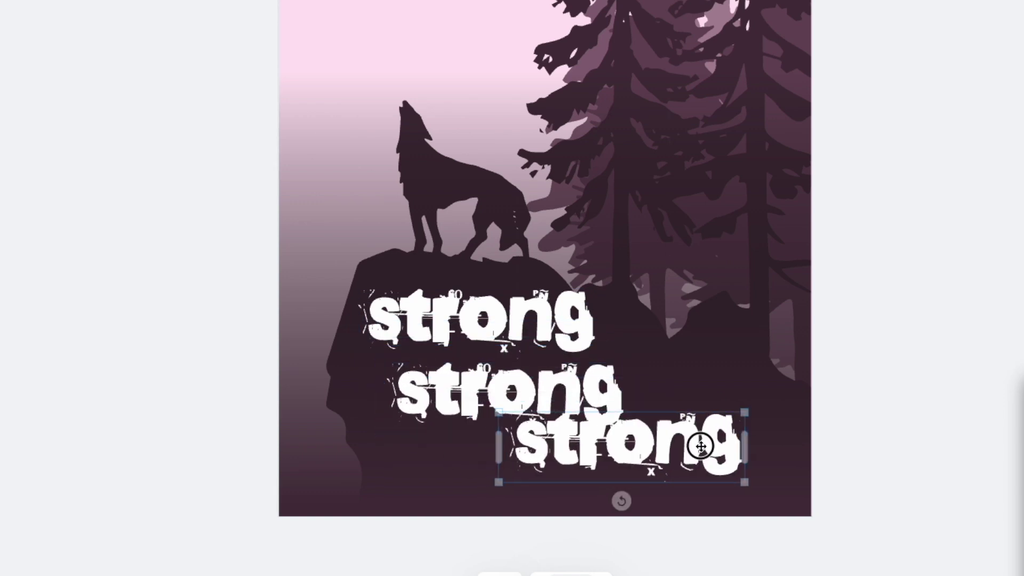
drag(573, 395, 732, 443)
drag(436, 379, 443, 379)
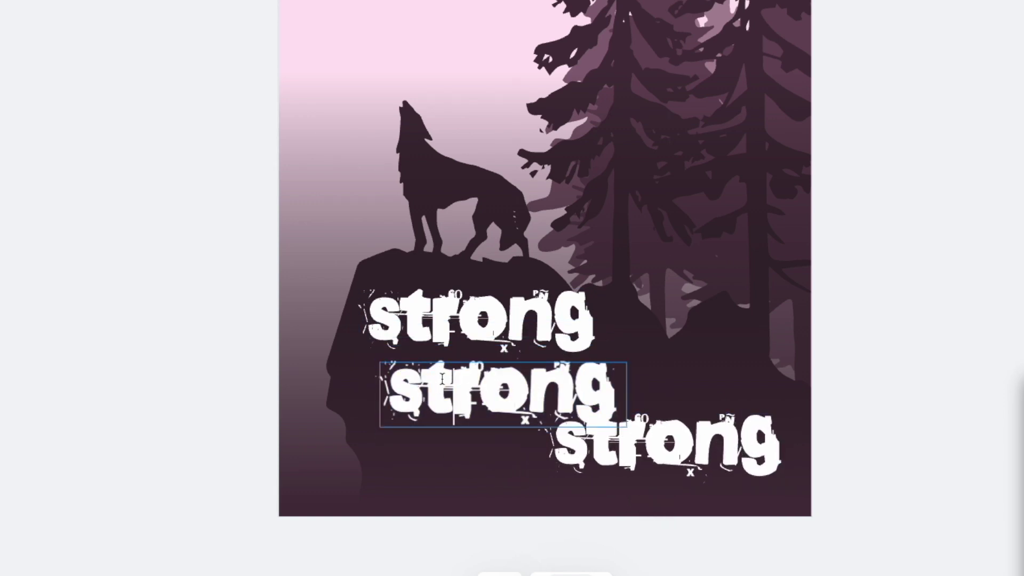
double_click(443, 380)
key(BackSpace)
text(ike a)
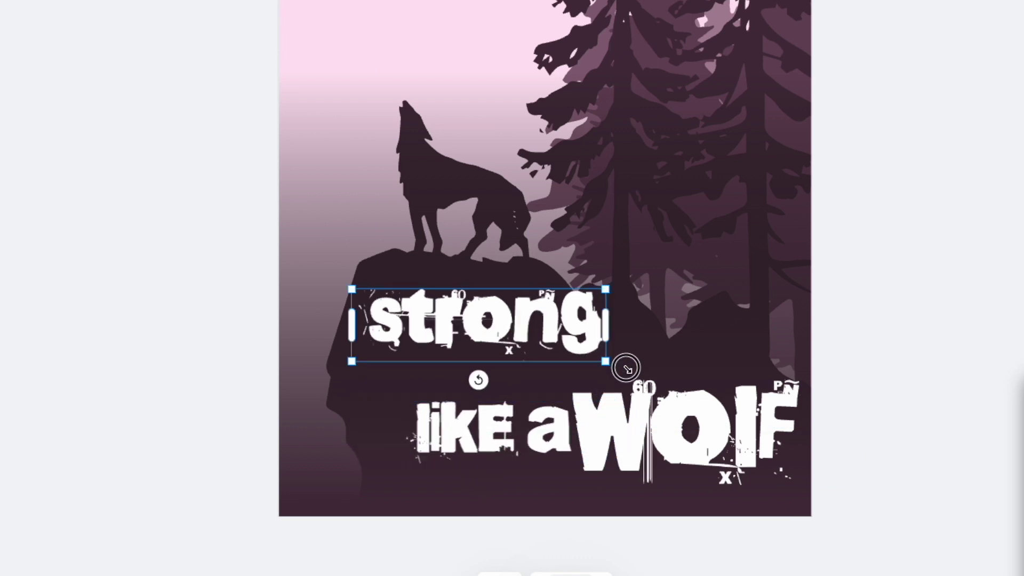
Enlarge and arrange the 'strong', 'like a' and 'WOlF' lines on the rock.
drag(597, 362, 679, 392)
drag(585, 321, 557, 331)
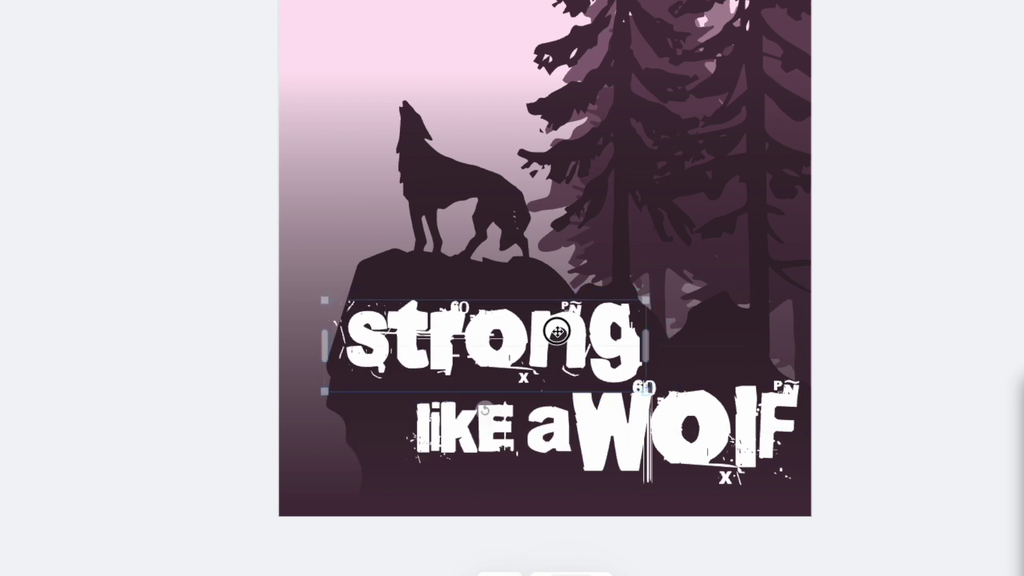
drag(480, 420, 456, 402)
drag(617, 418, 599, 416)
key(ctrl+a)
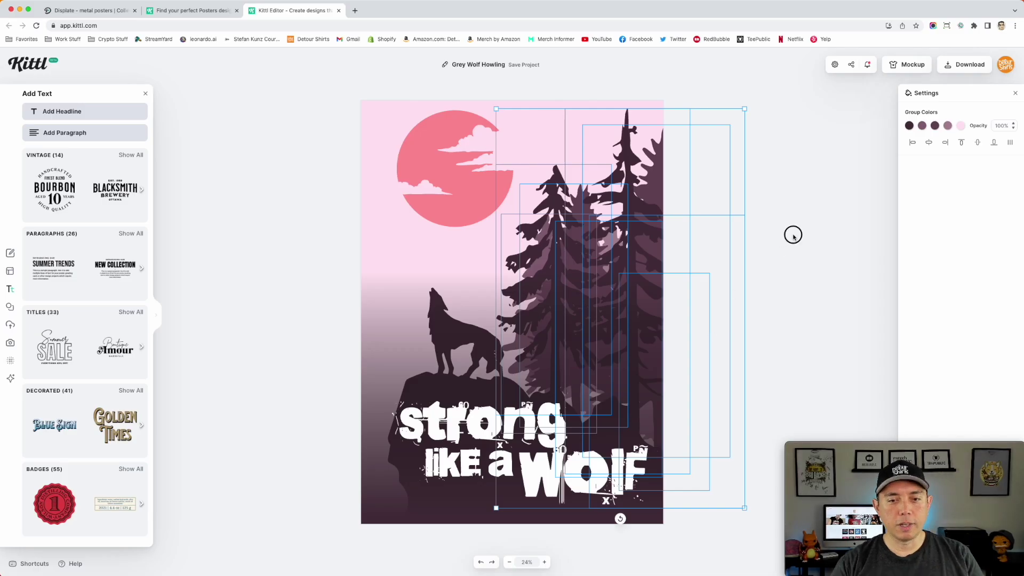
click(793, 235)
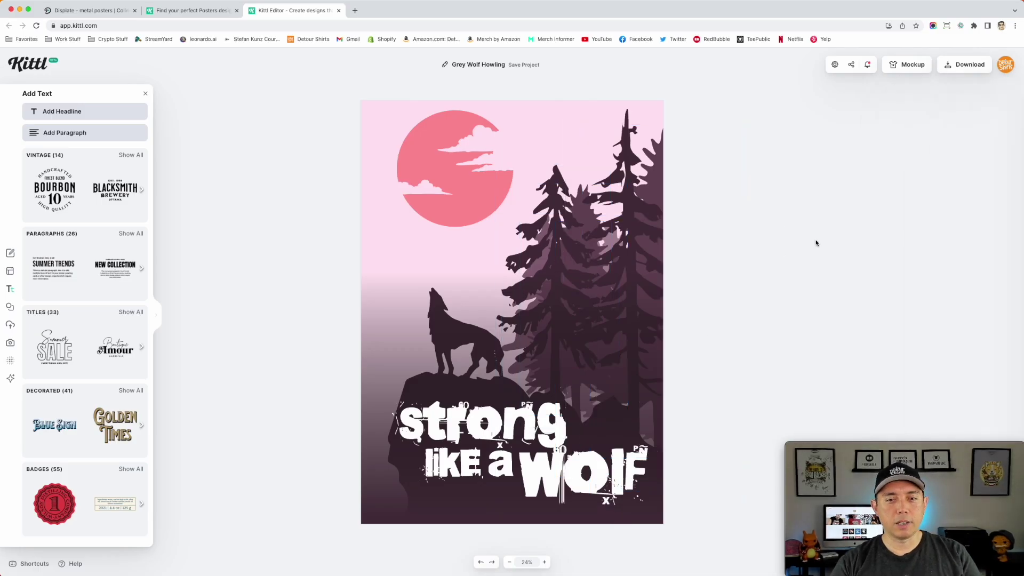
Recolour the sun from pale yellow to a warmer golden yellow.
click(490, 163)
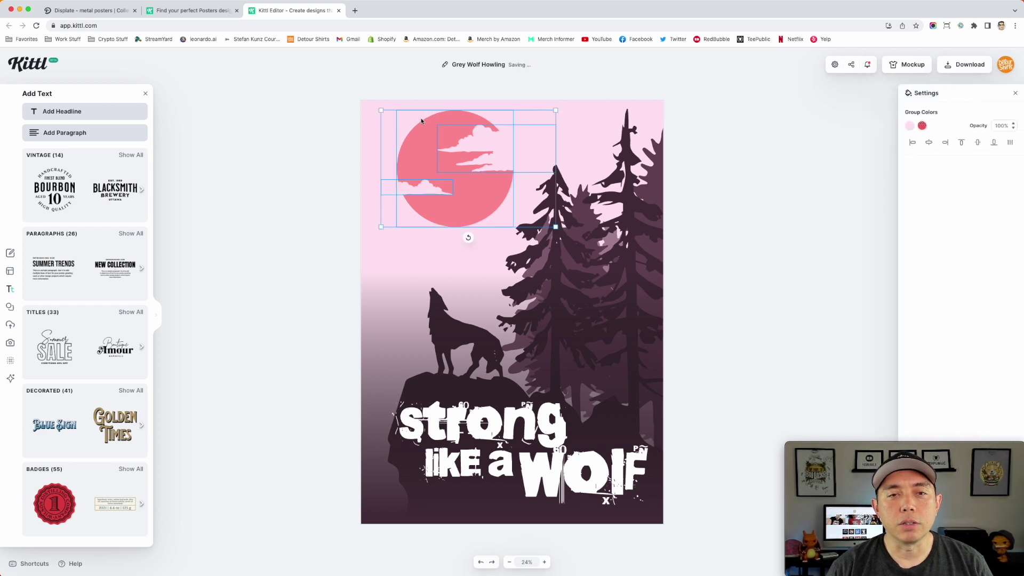
click(422, 120)
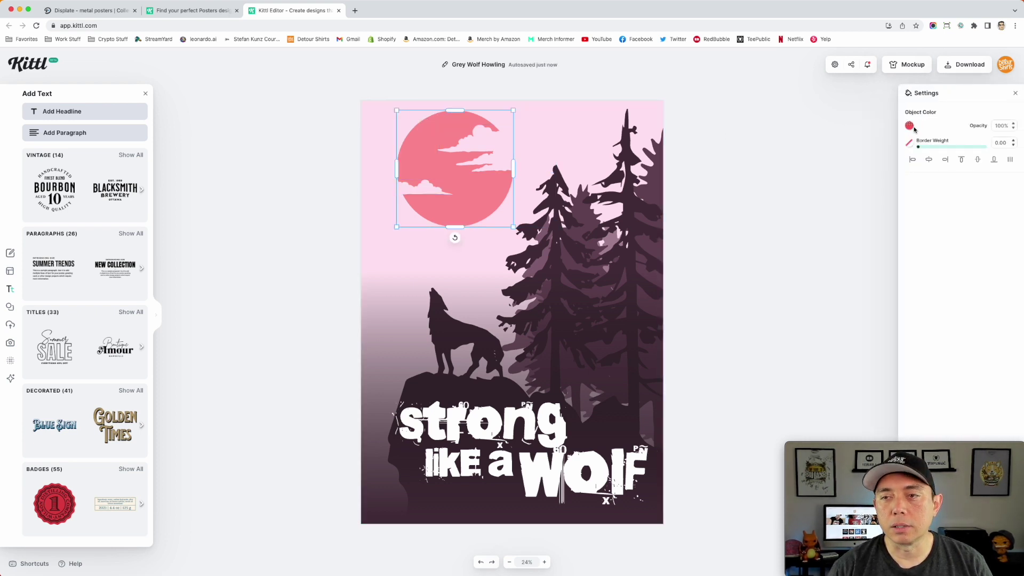
click(911, 127)
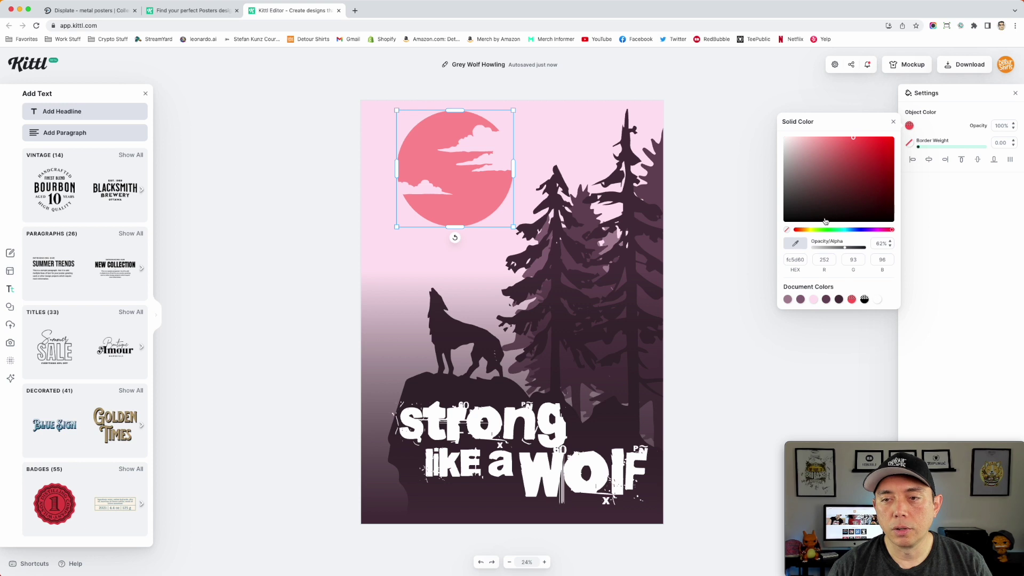
click(810, 231)
drag(854, 145, 883, 150)
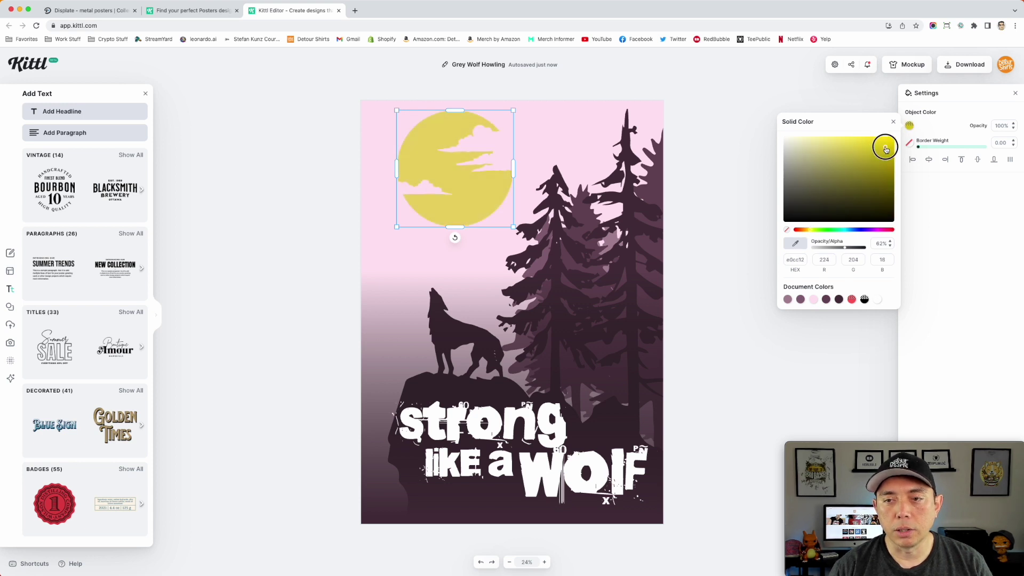
drag(809, 232, 806, 231)
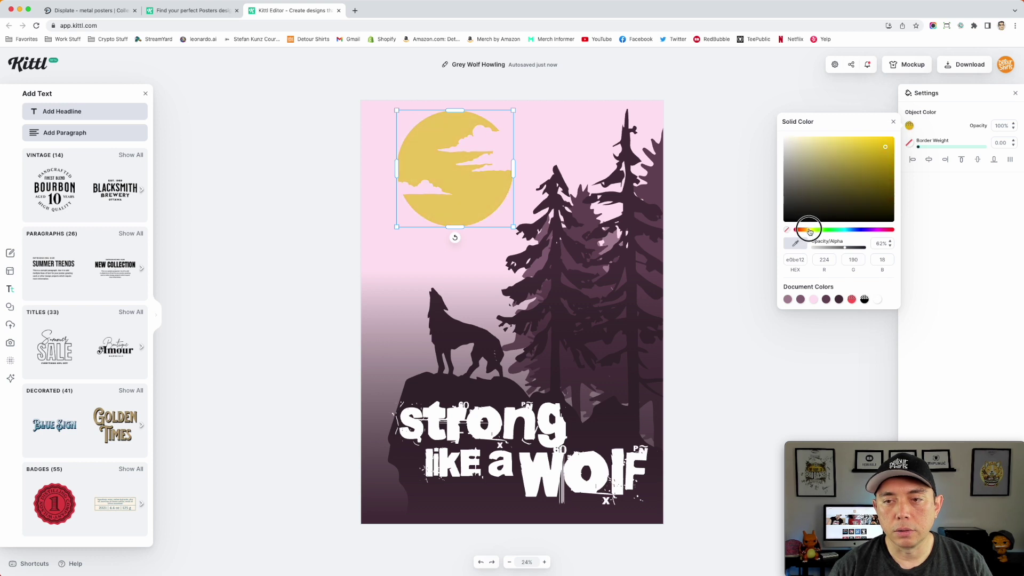
drag(885, 149, 893, 151)
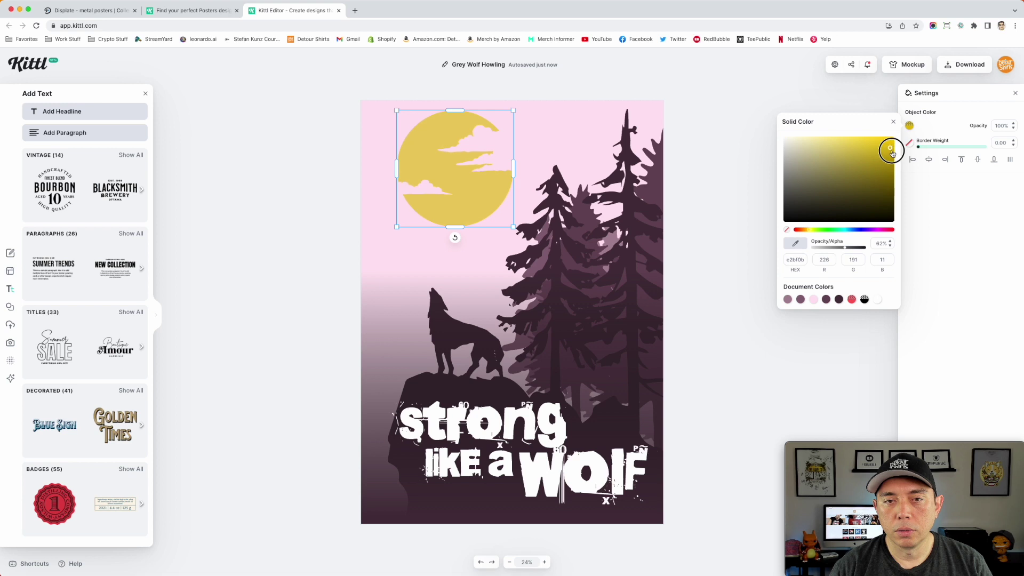
click(693, 122)
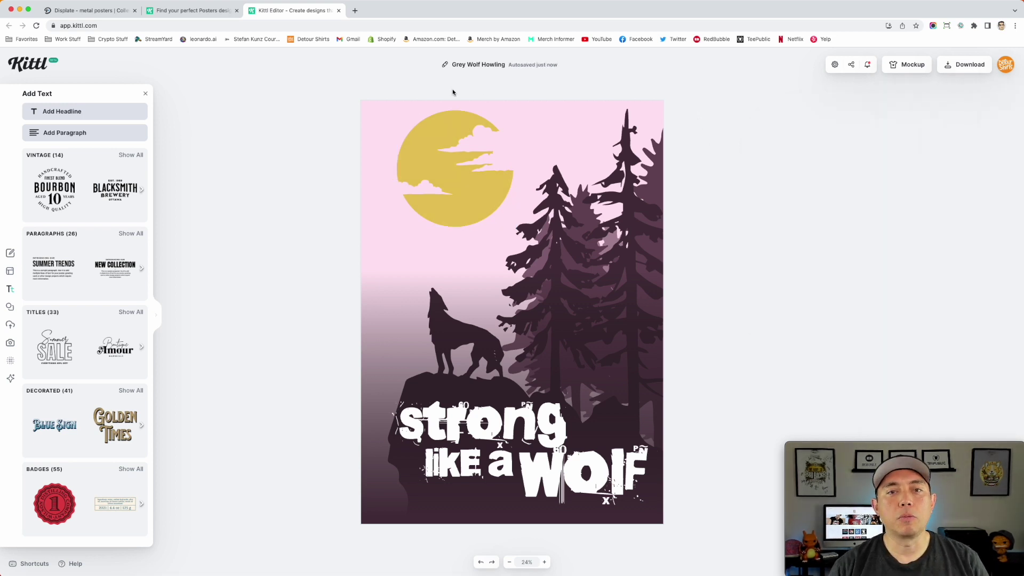
click(384, 109)
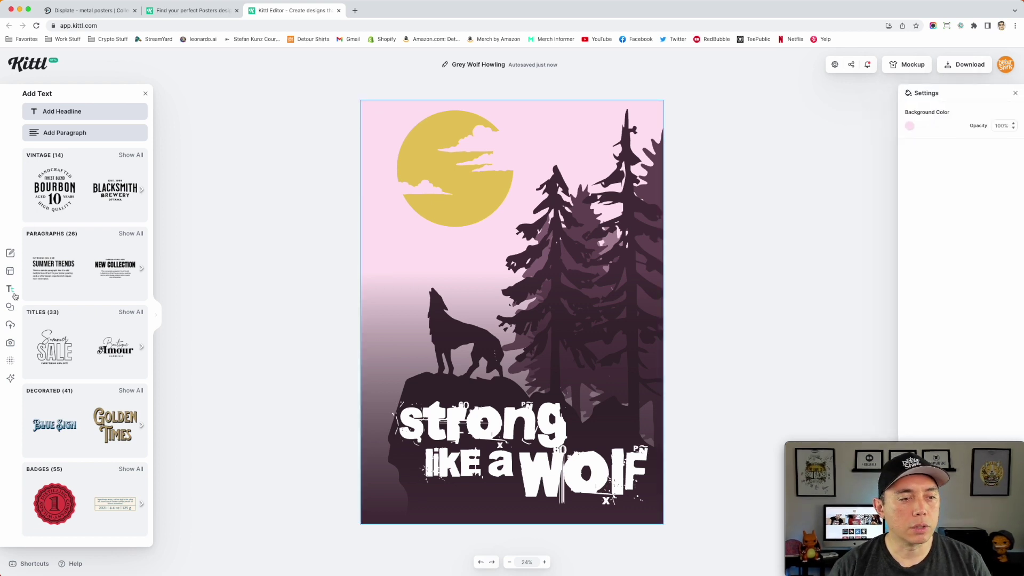
Add the black gradient square from Basic Shapes and move it up near the moon.
click(10, 306)
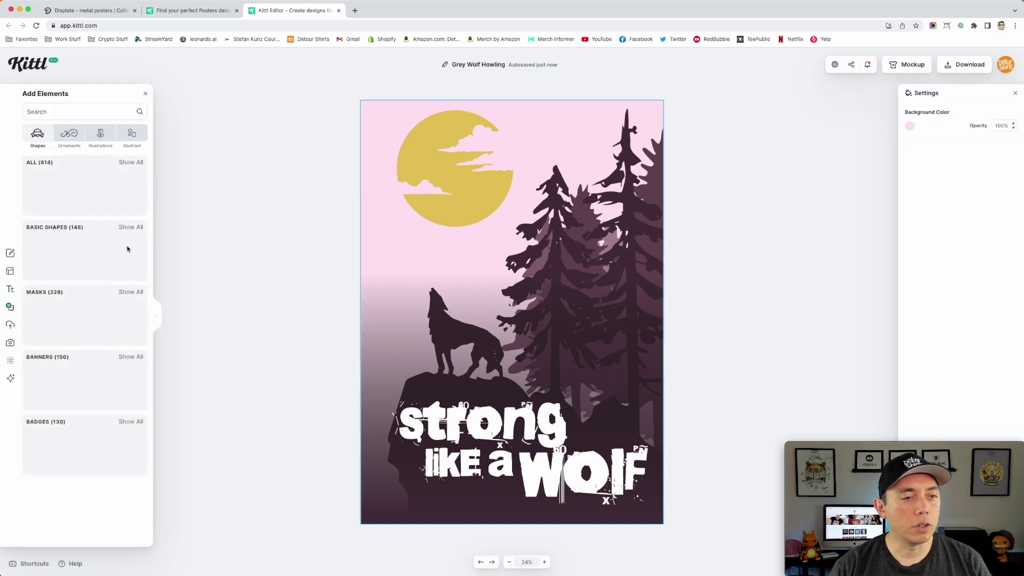
click(131, 227)
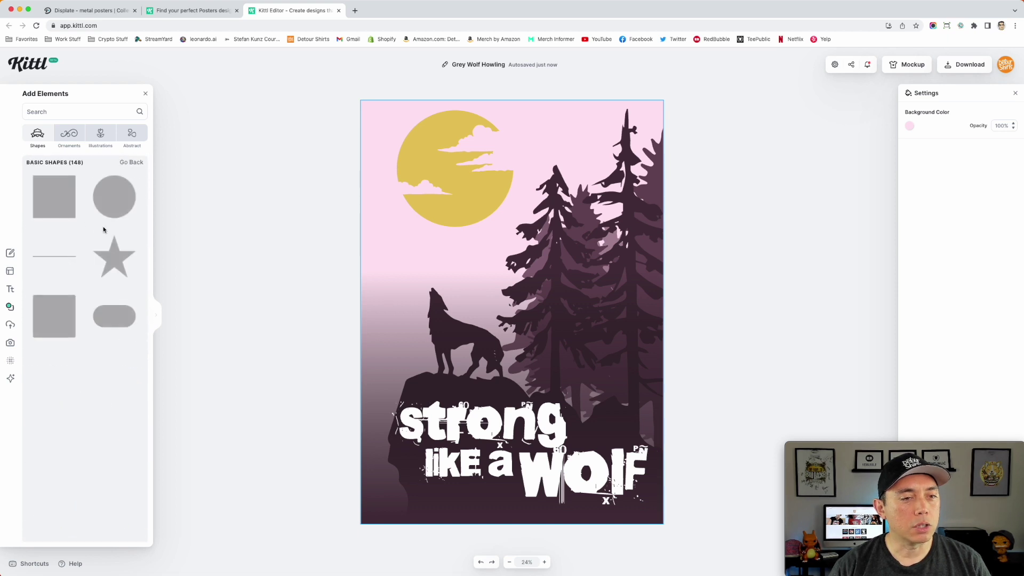
scroll(86, 271, down, 1)
scroll(88, 264, down, 2)
scroll(96, 252, down, 5)
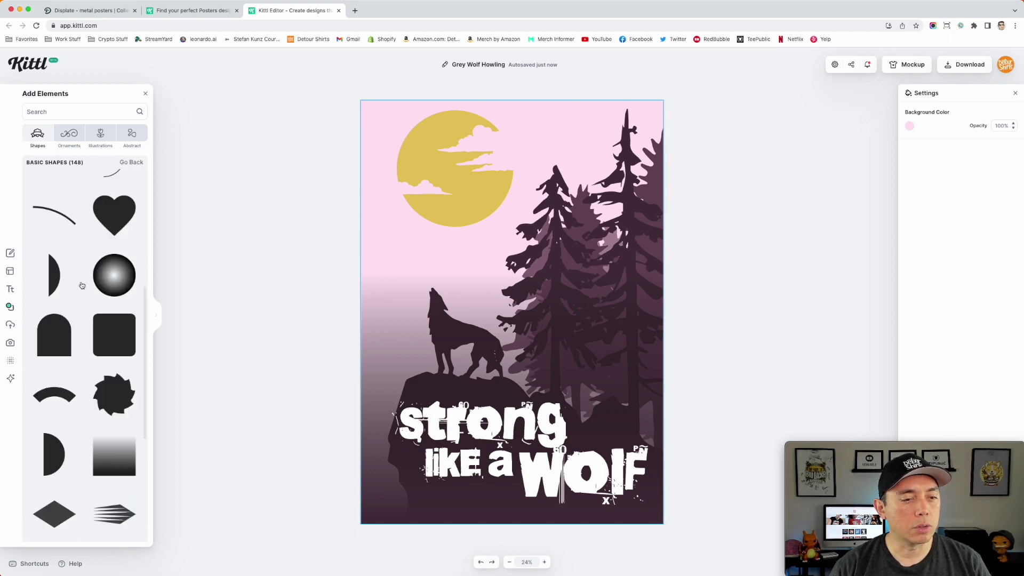
scroll(107, 239, down, 2)
scroll(107, 239, down, 3)
click(114, 216)
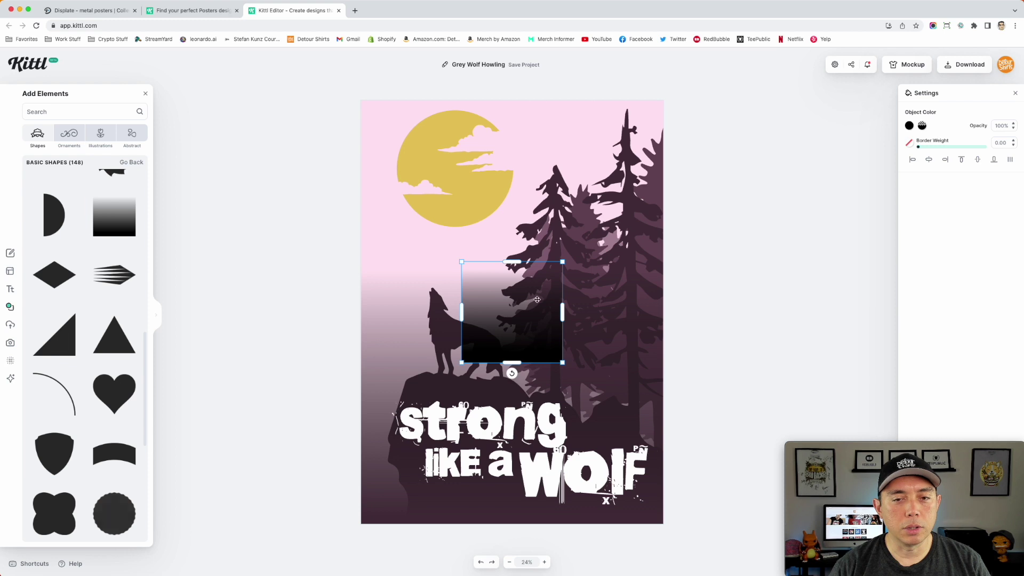
drag(473, 298, 374, 231)
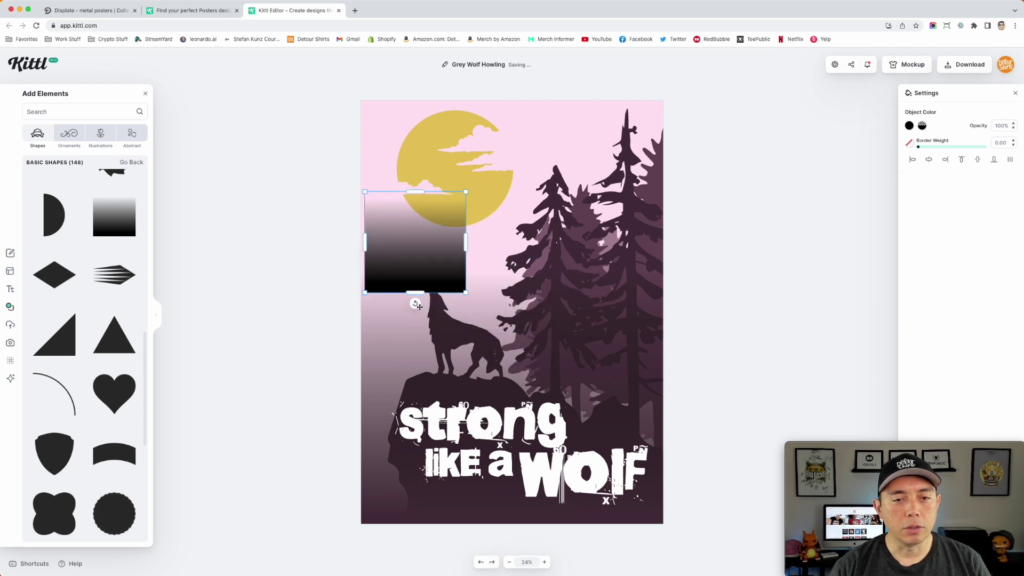
mouse_move(412, 307)
mouse_down()
mouse_move(335, 245)
mouse_move(413, 168)
mouse_up()
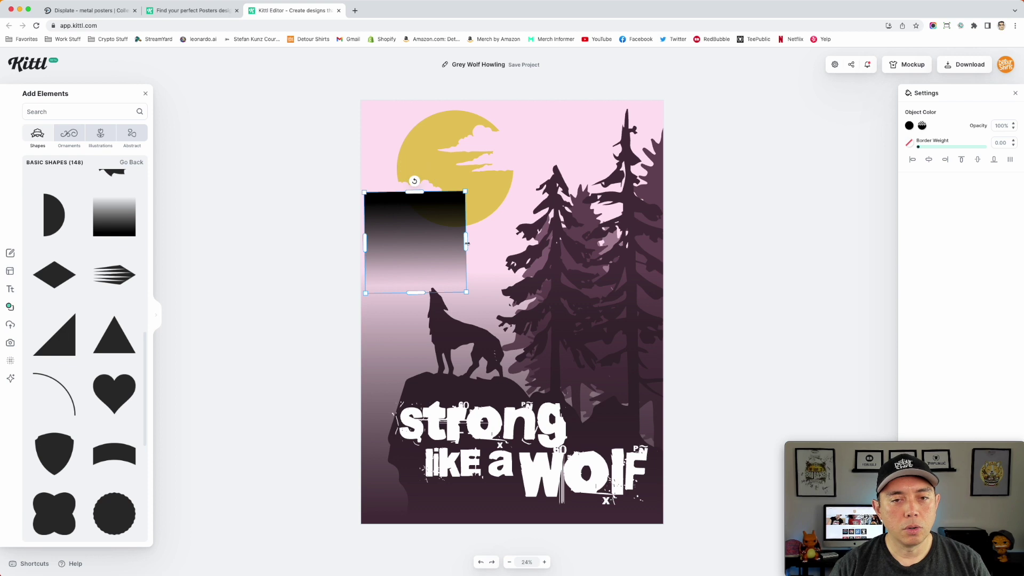
Stretch the gradient to poster width, flip it dark-side up, and move it to the top.
drag(466, 242, 685, 240)
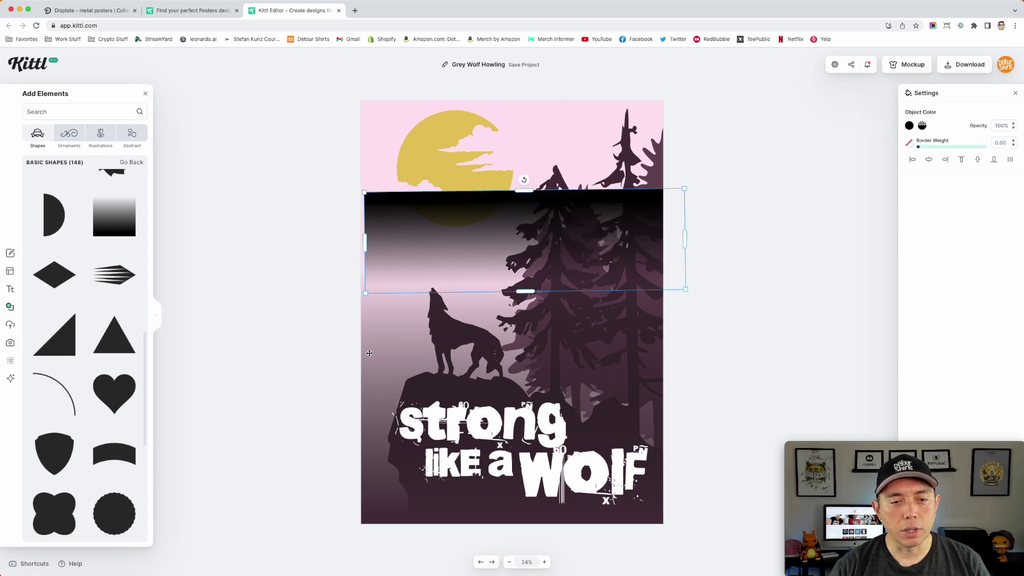
drag(364, 242, 361, 240)
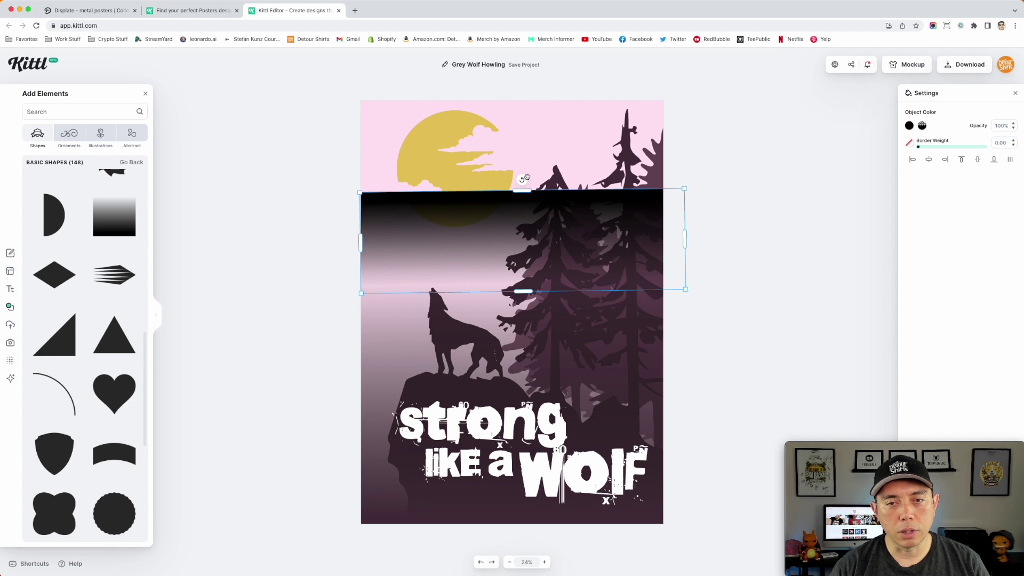
drag(524, 177, 524, 178)
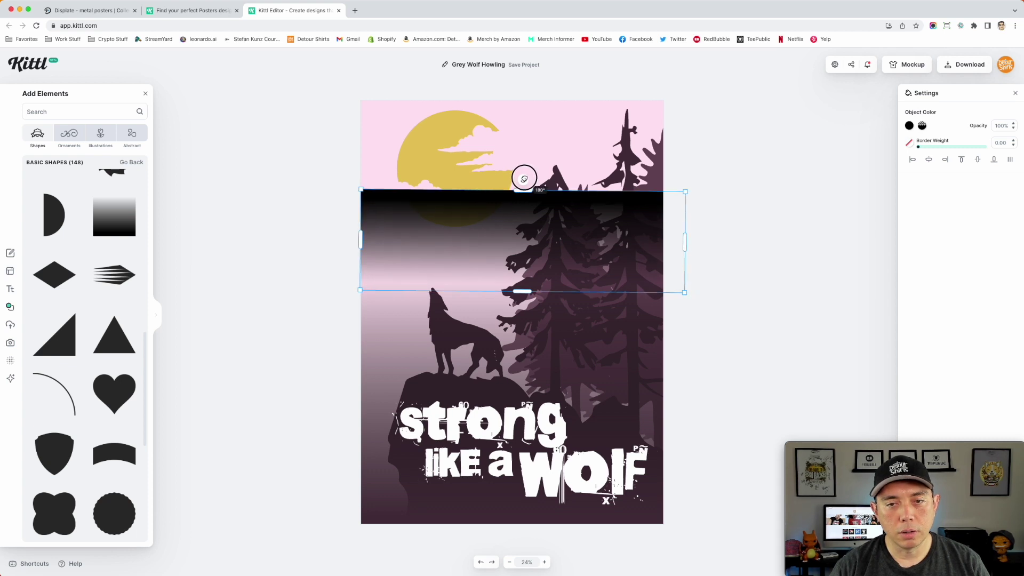
drag(524, 194, 524, 111)
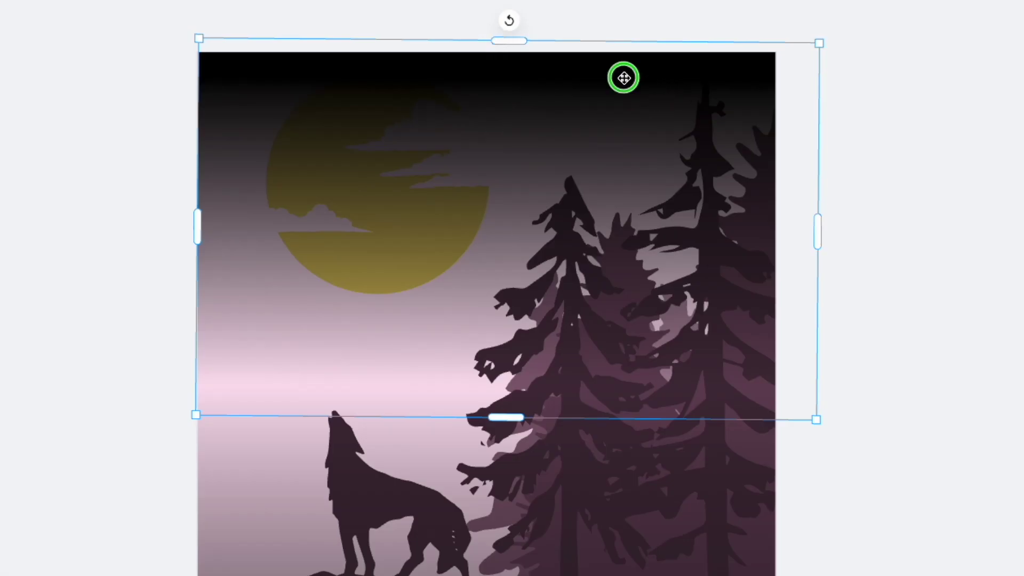
right_click(623, 77)
Send the gradient behind the sun, clouds and trees, and colour it red.
click(661, 335)
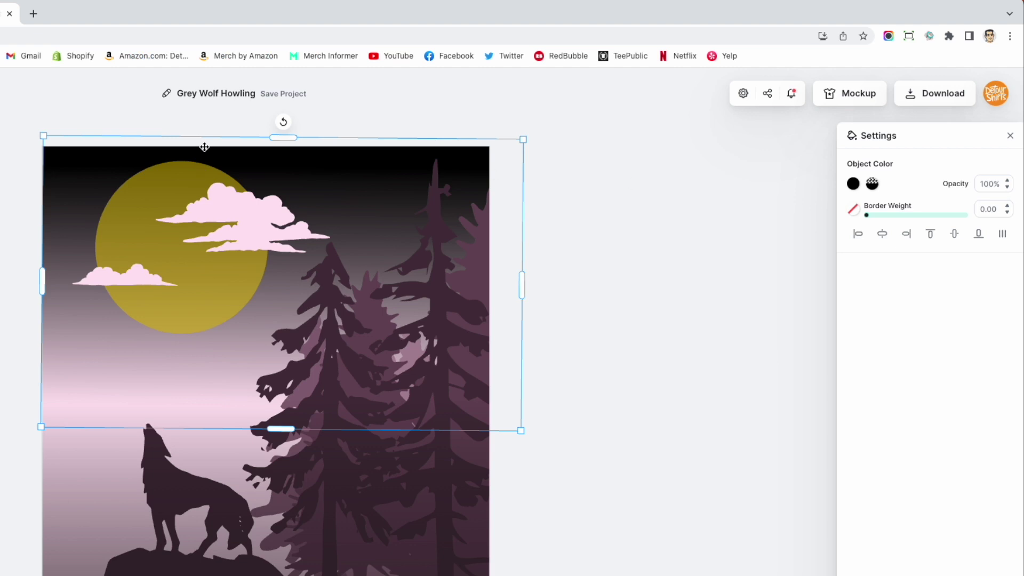
click(853, 184)
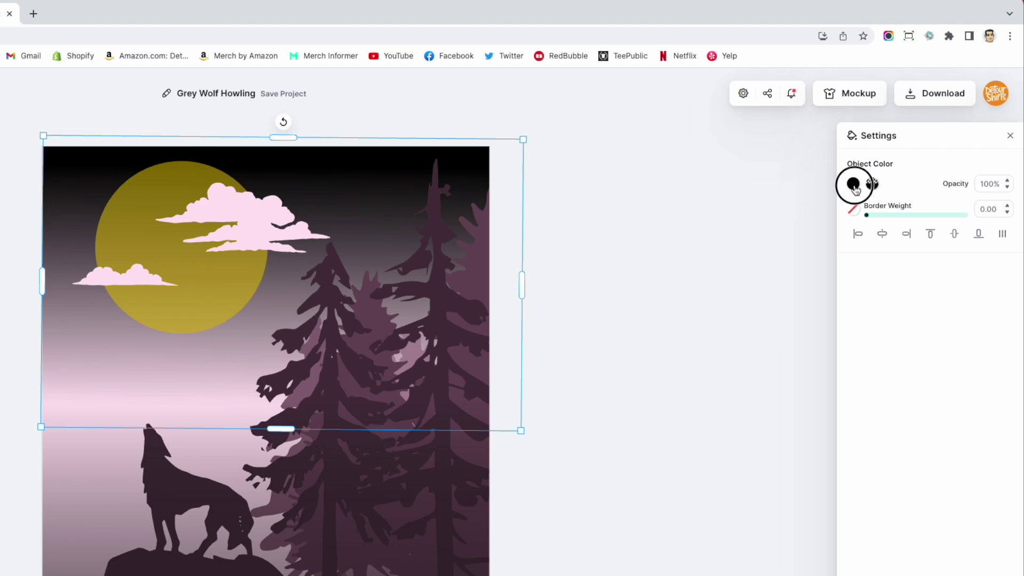
drag(781, 212, 790, 203)
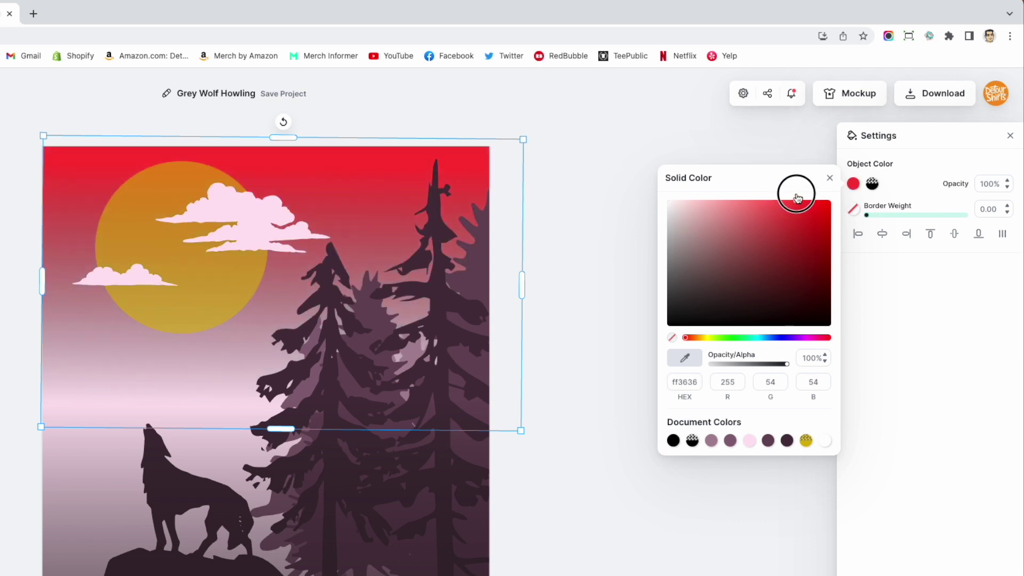
click(565, 122)
click(611, 138)
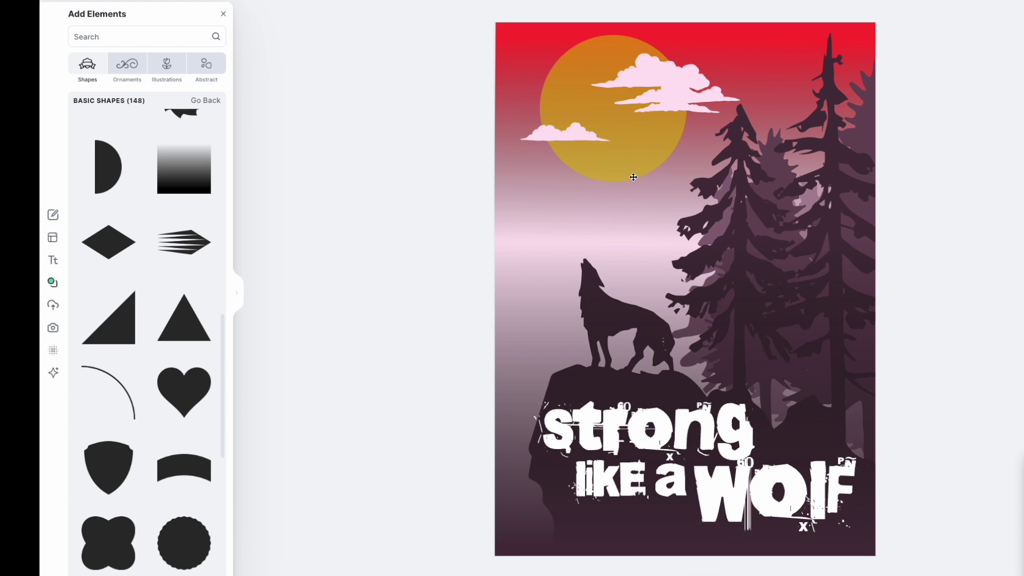
Extend the red sky gradient further down the poster.
click(503, 108)
drag(699, 269, 702, 324)
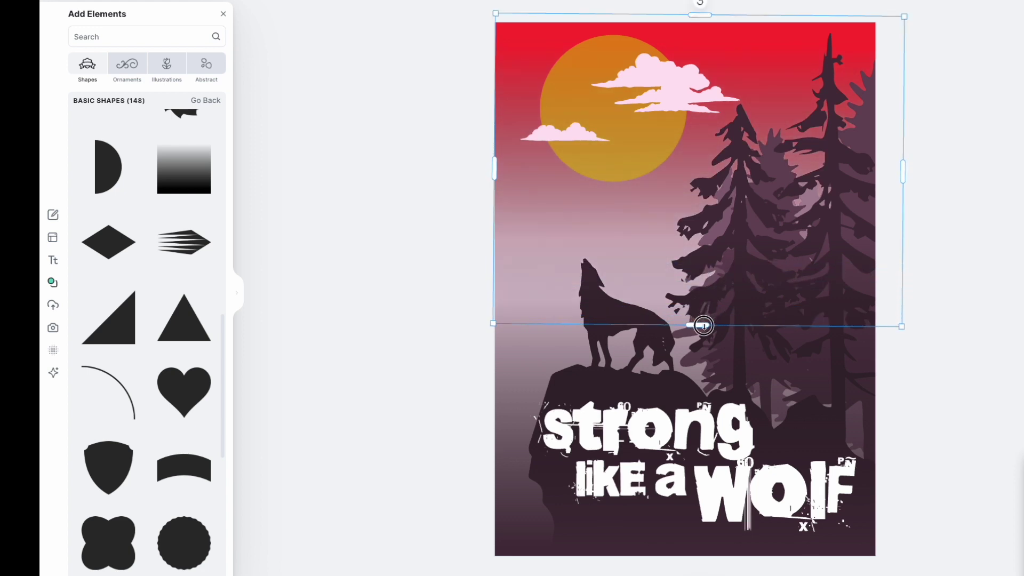
click(1000, 112)
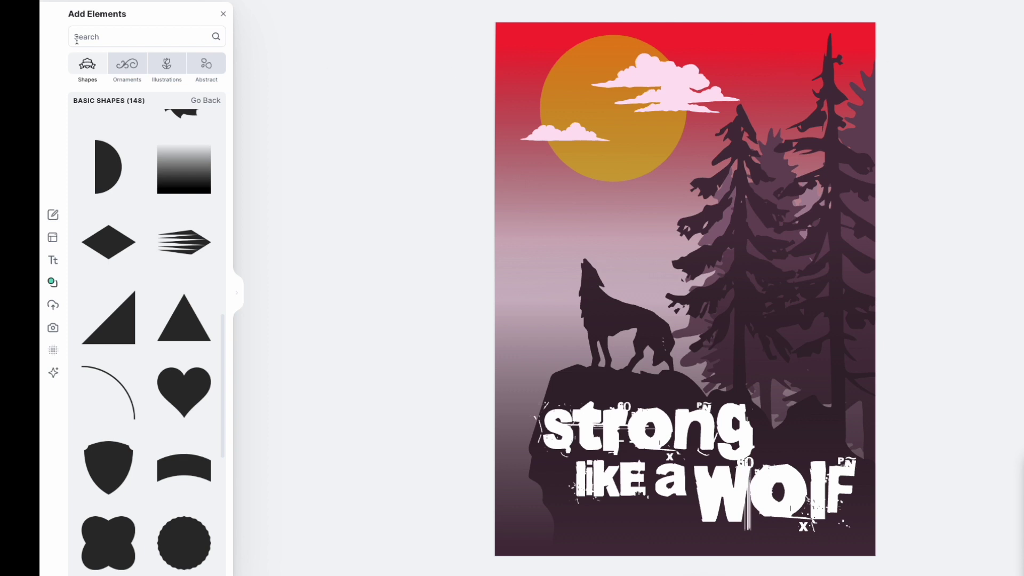
Search Elements for 'birds' and place a shrunken bird silhouette above the sun.
click(98, 36)
text(bi)
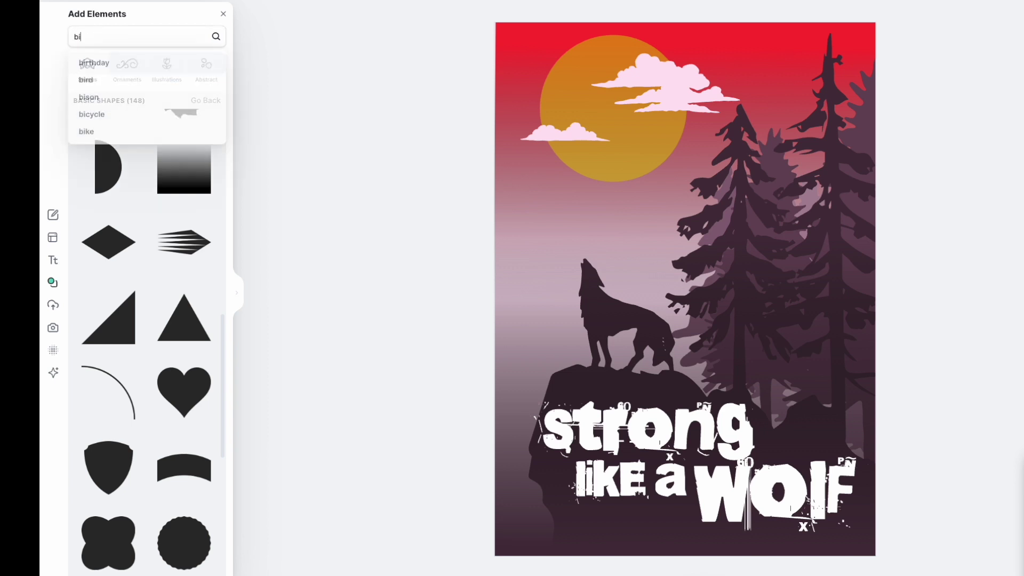
text(rds)
key(Return)
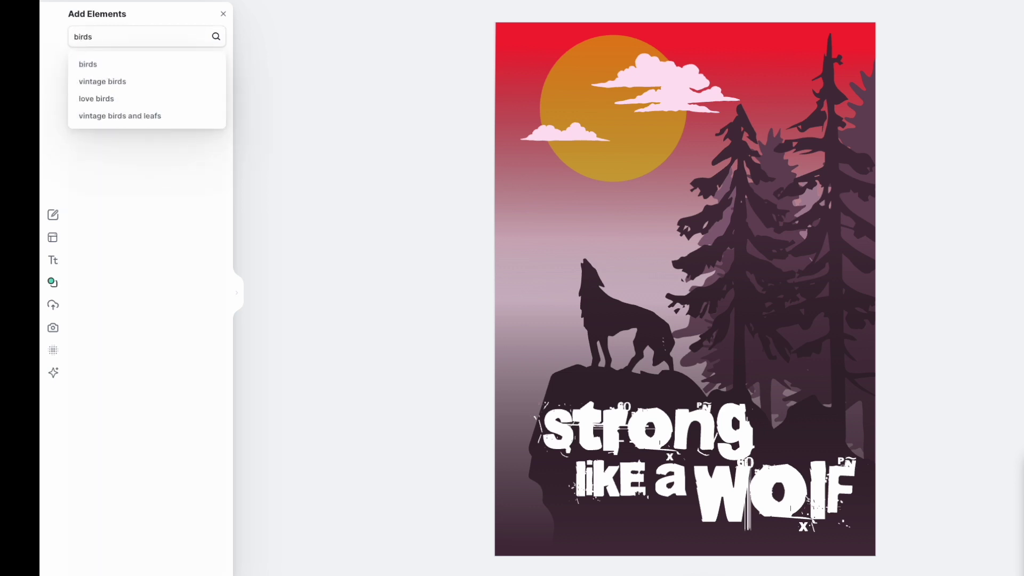
click(184, 152)
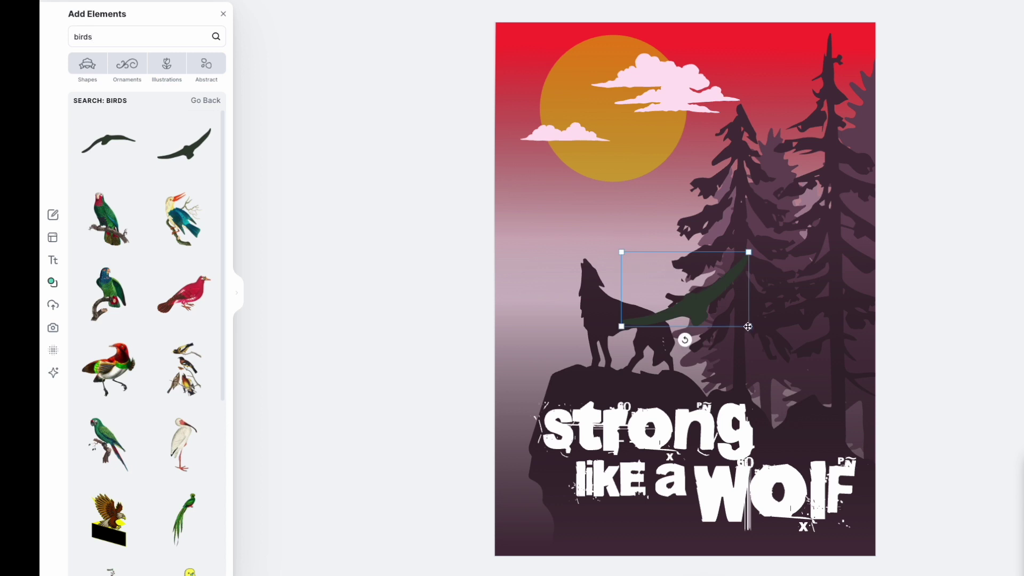
drag(680, 299, 555, 87)
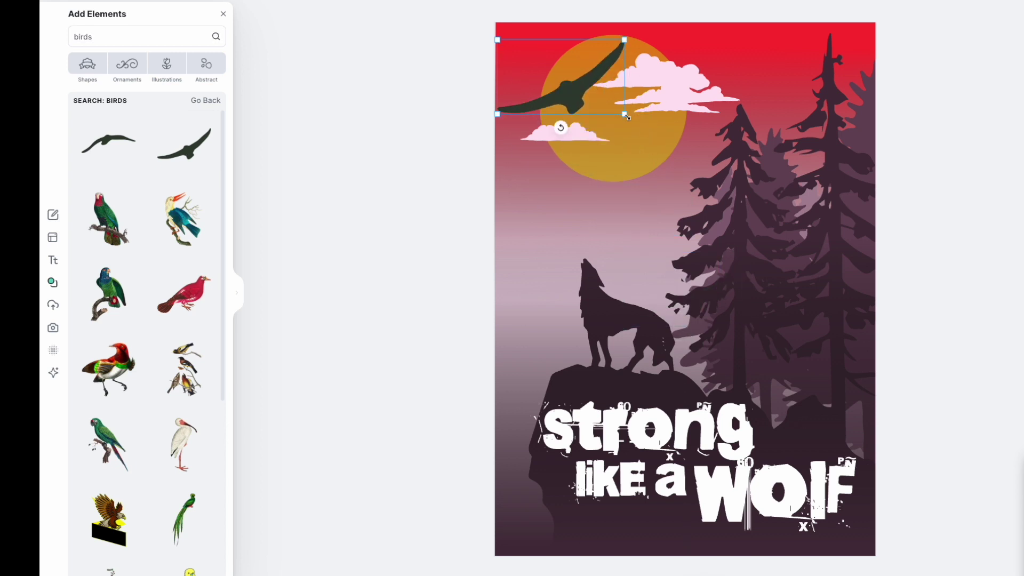
mouse_move(621, 112)
mouse_down()
mouse_move(547, 67)
mouse_move(566, 73)
mouse_up()
Add a second, smaller bird silhouette to the red sky.
click(122, 146)
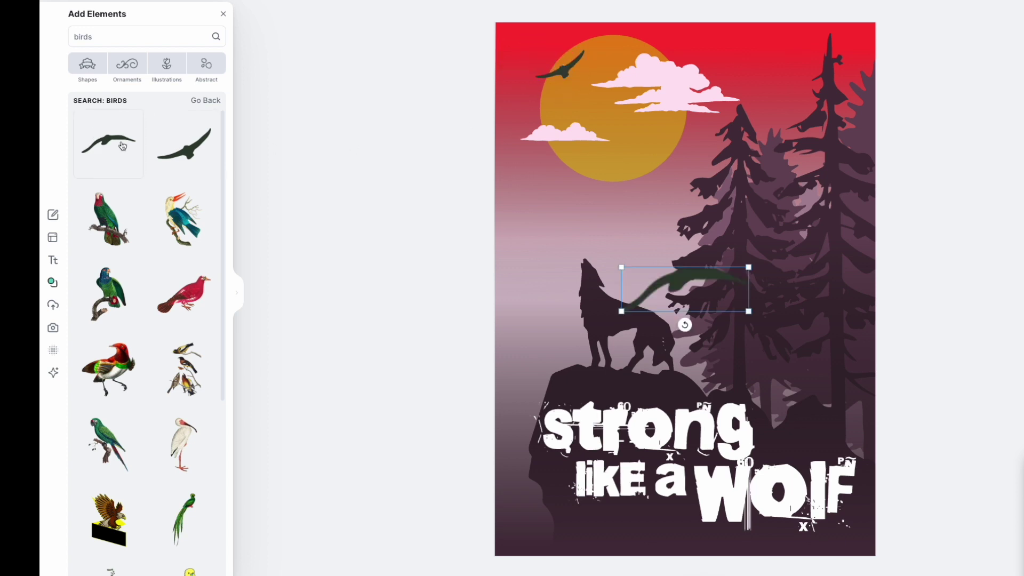
mouse_move(749, 311)
mouse_down()
mouse_move(664, 281)
mouse_move(672, 123)
mouse_up()
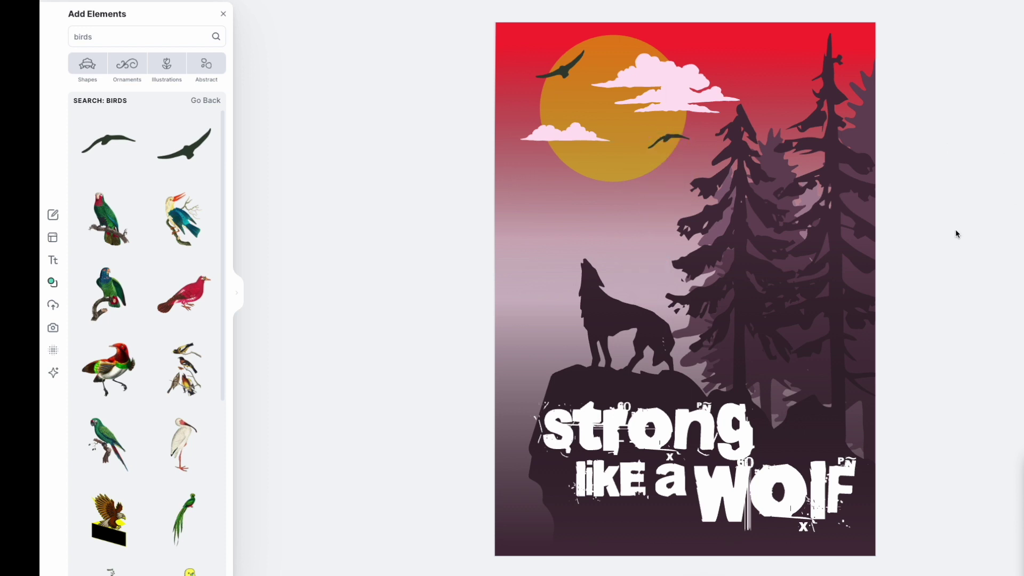
double_click(119, 34)
text(wolf)
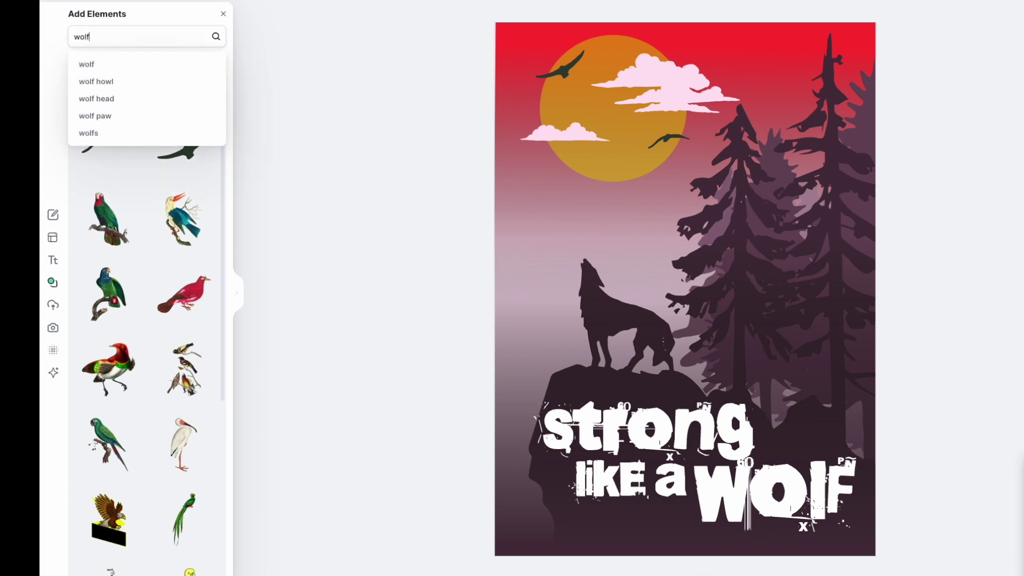
Add the teal howling wolf from a wolf search, change its layering, and select the dark wolf.
key(Return)
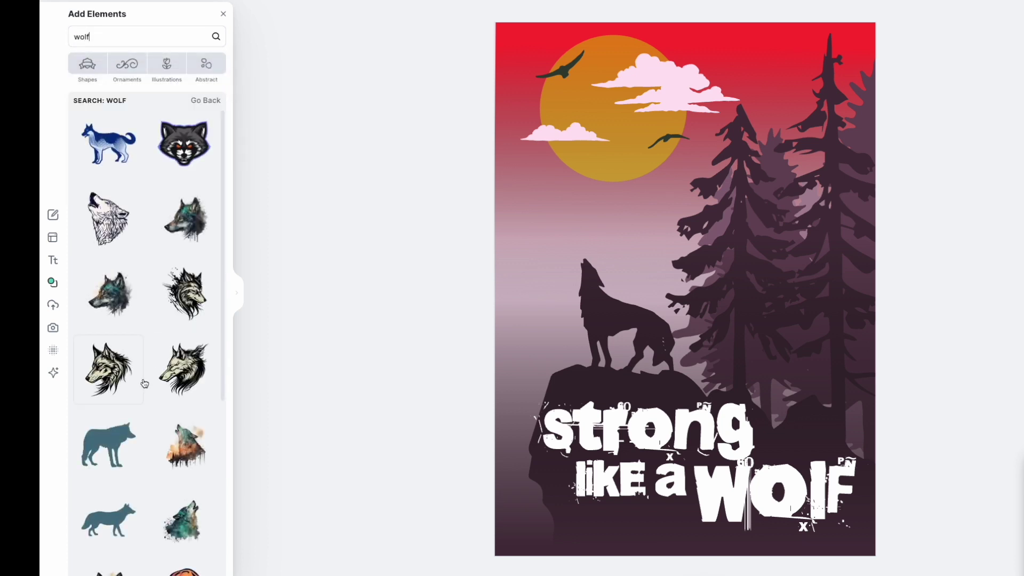
scroll(145, 384, down, 2)
scroll(145, 384, down, 2)
scroll(144, 384, down, 1)
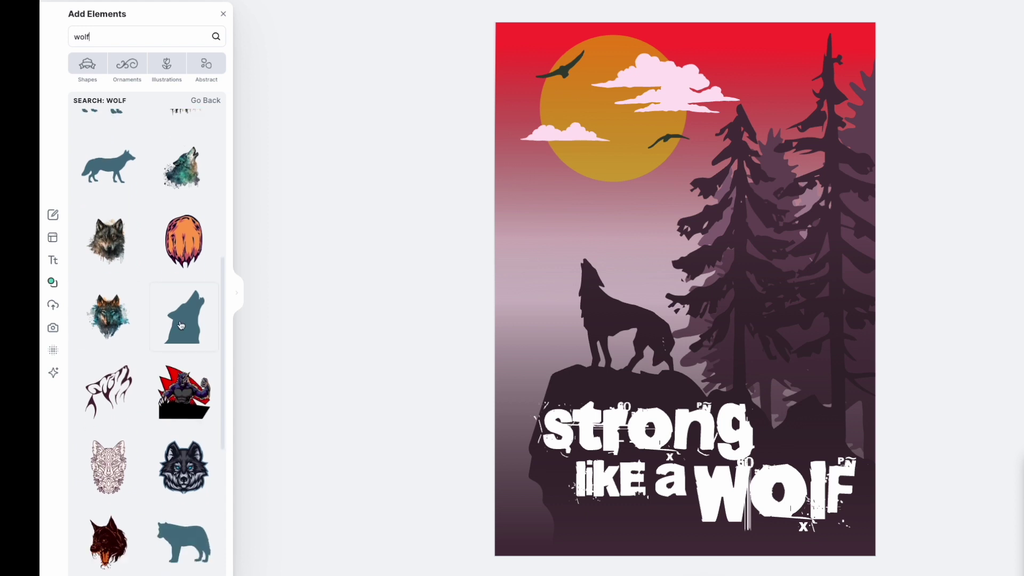
scroll(180, 363, down, 2)
scroll(180, 362, down, 2)
scroll(115, 351, down, 1)
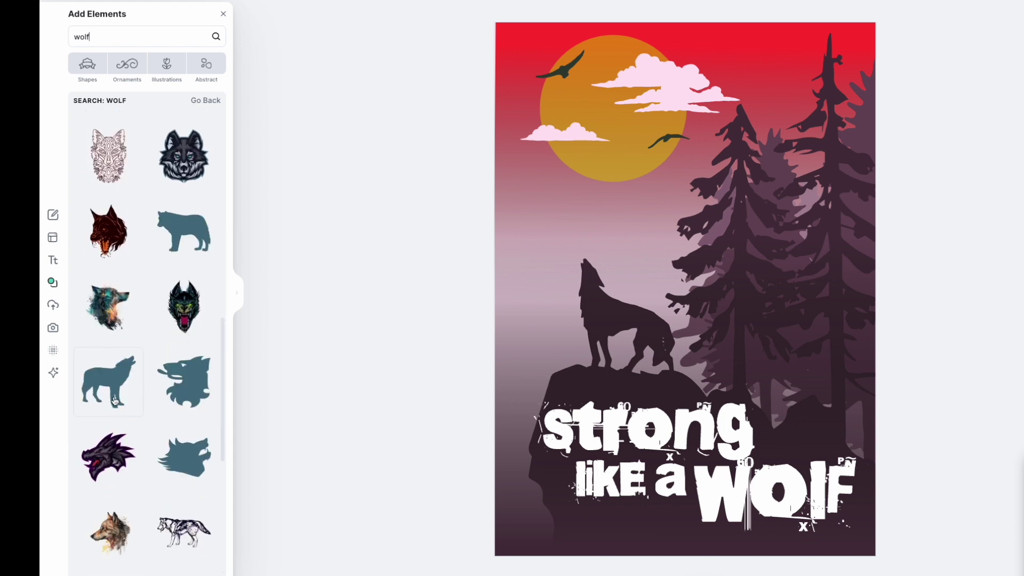
scroll(116, 352, down, 1)
scroll(116, 352, down, 1)
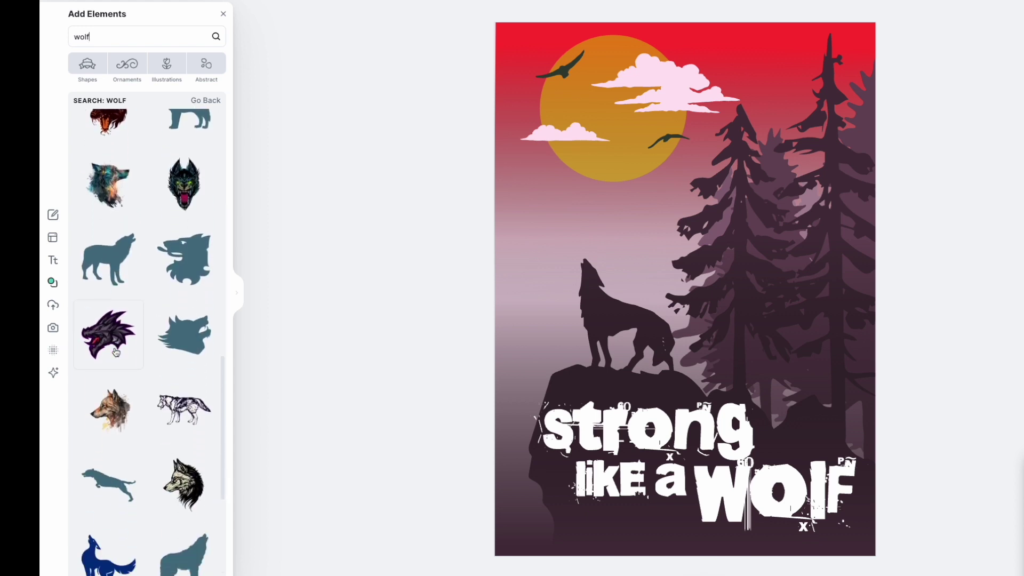
scroll(115, 352, down, 1)
click(197, 518)
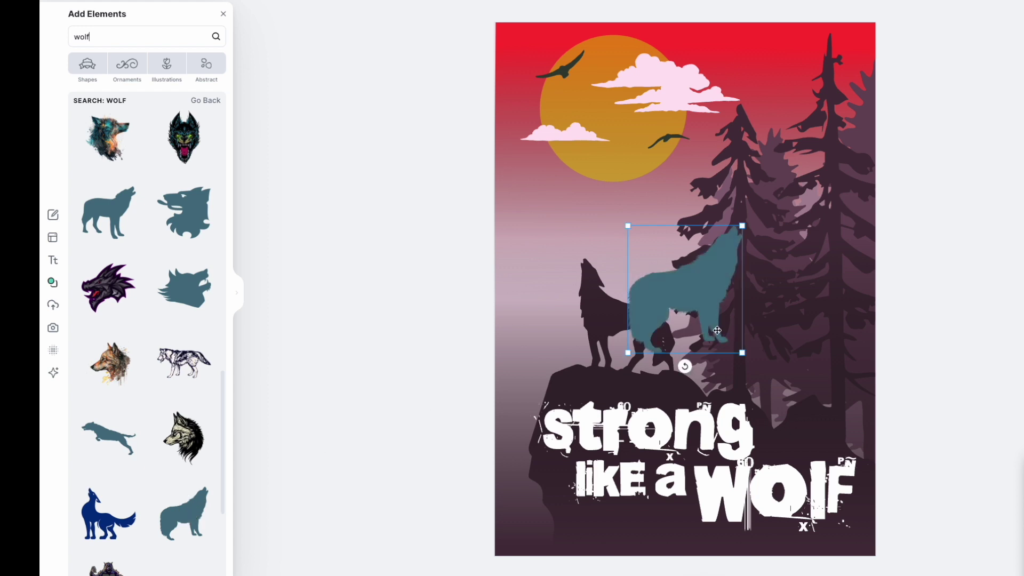
right_click(691, 272)
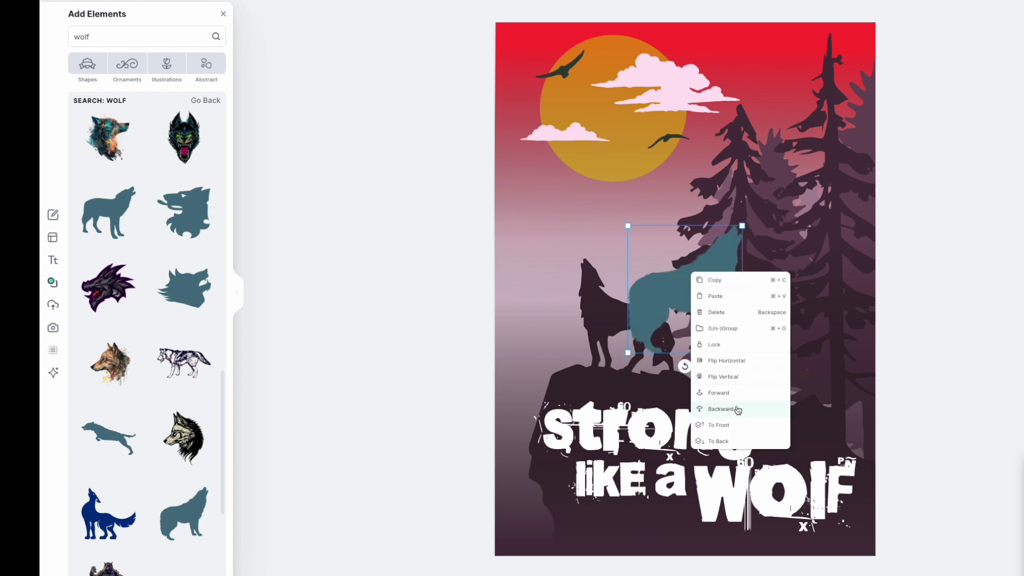
click(726, 361)
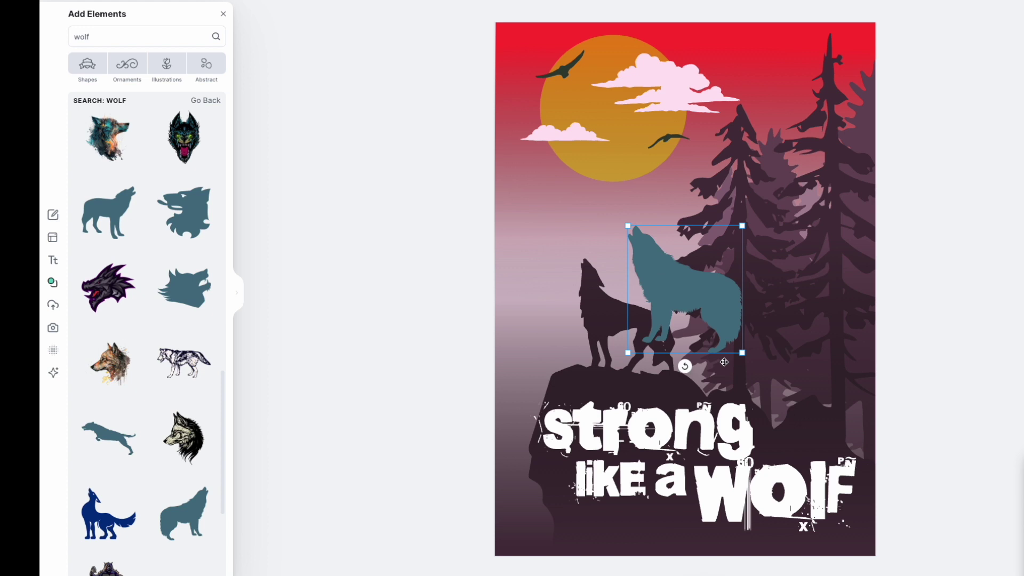
mouse_move(695, 296)
mouse_down()
mouse_move(653, 308)
mouse_move(696, 296)
mouse_up()
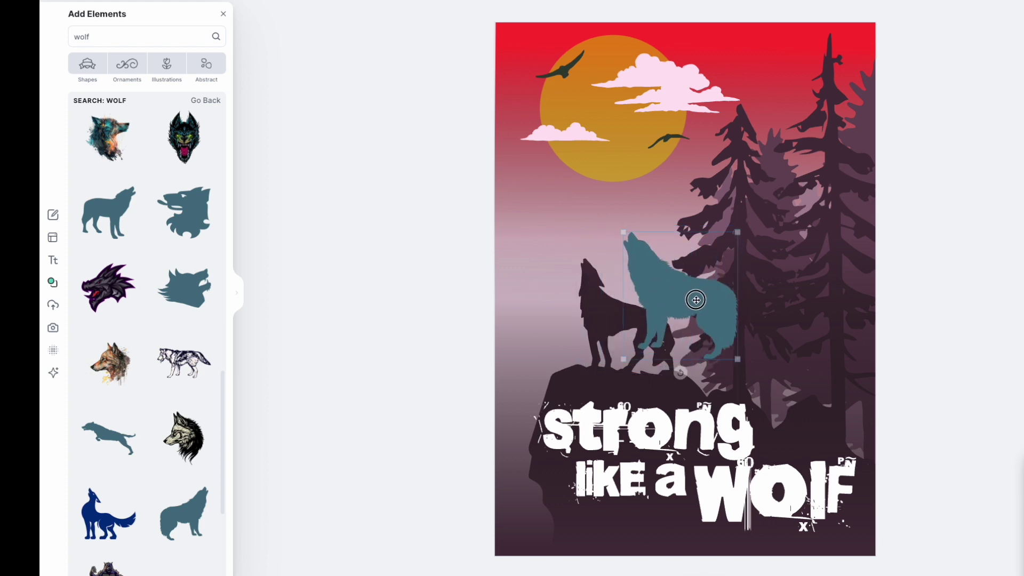
click(592, 314)
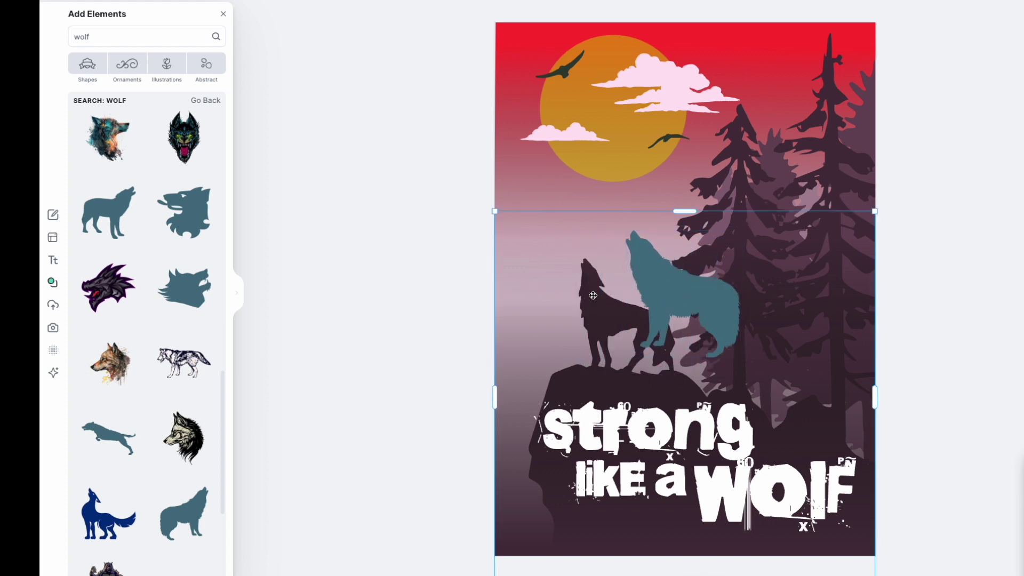
click(593, 295)
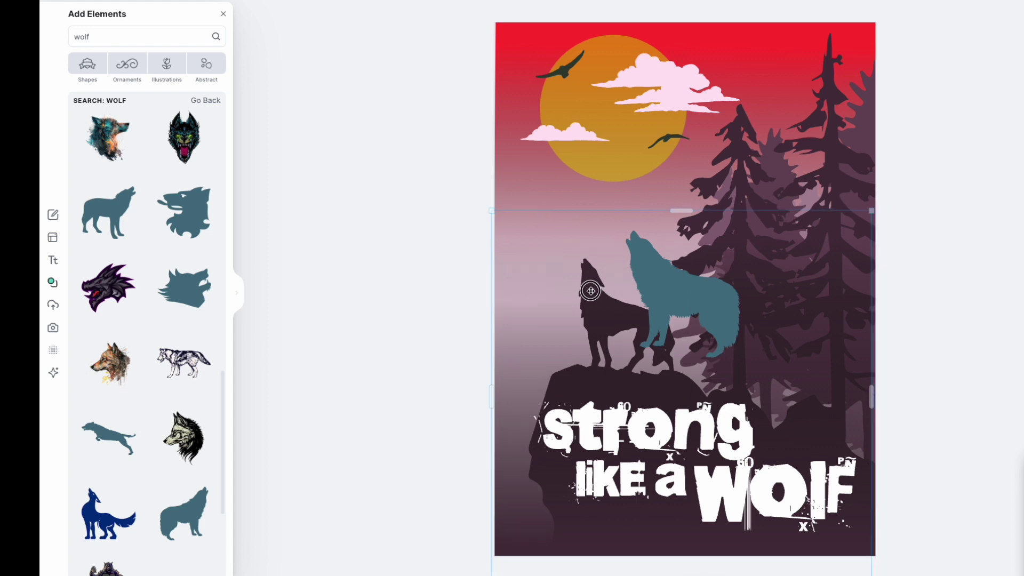
Replace the dark wolf with the new silhouette on the rock, eyedropping the rock colour.
click(607, 310)
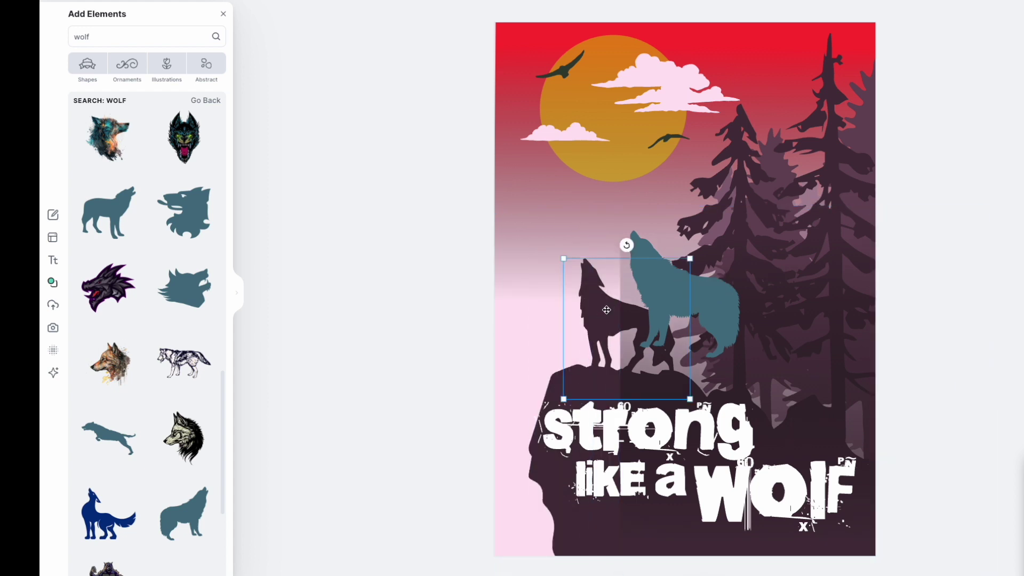
key(Delete)
drag(683, 305, 620, 333)
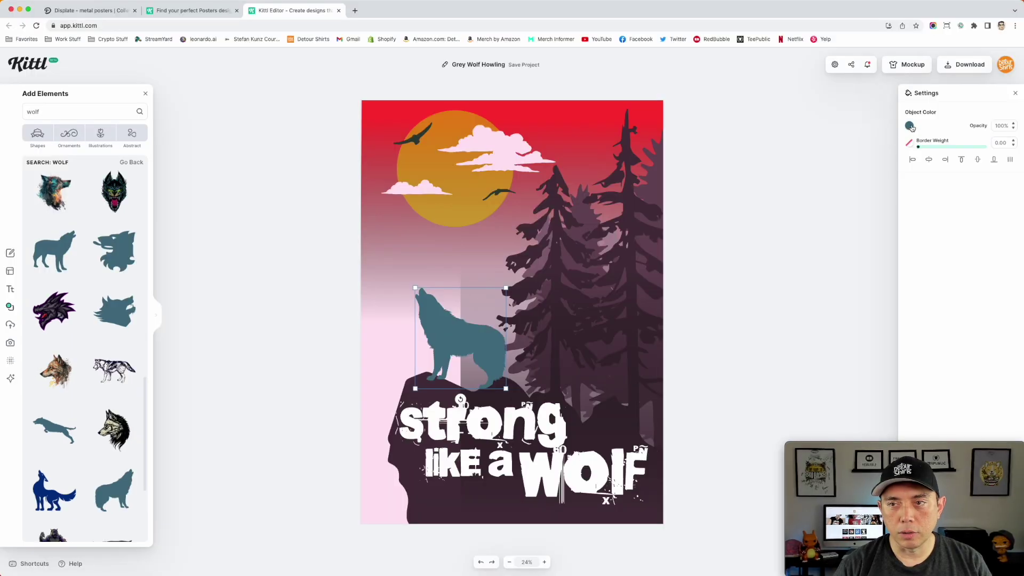
click(909, 126)
click(796, 243)
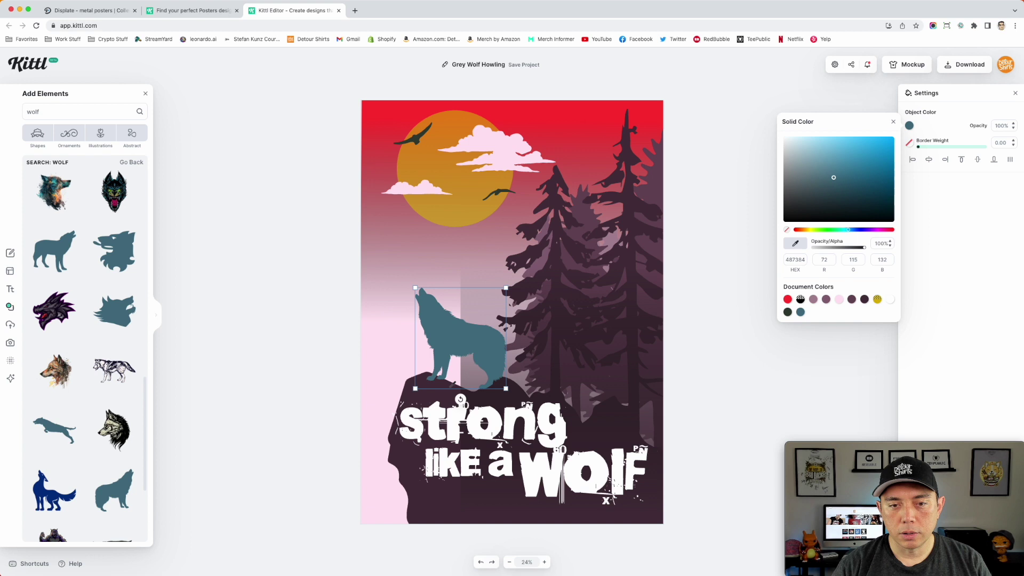
click(419, 383)
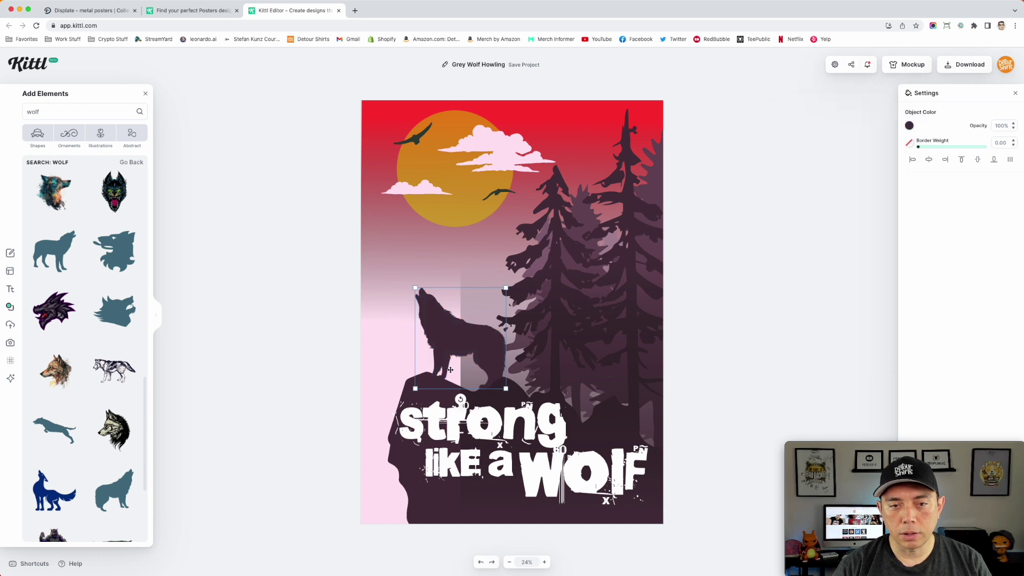
Resize the tree silhouettes so they reach the poster's left edge.
click(482, 295)
drag(453, 390, 362, 391)
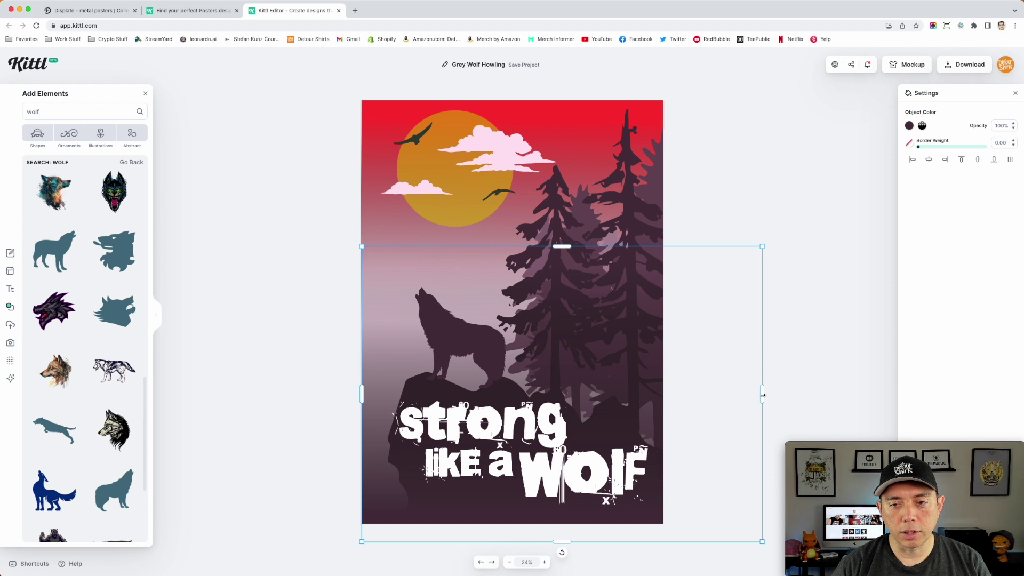
drag(767, 400, 687, 392)
click(584, 194)
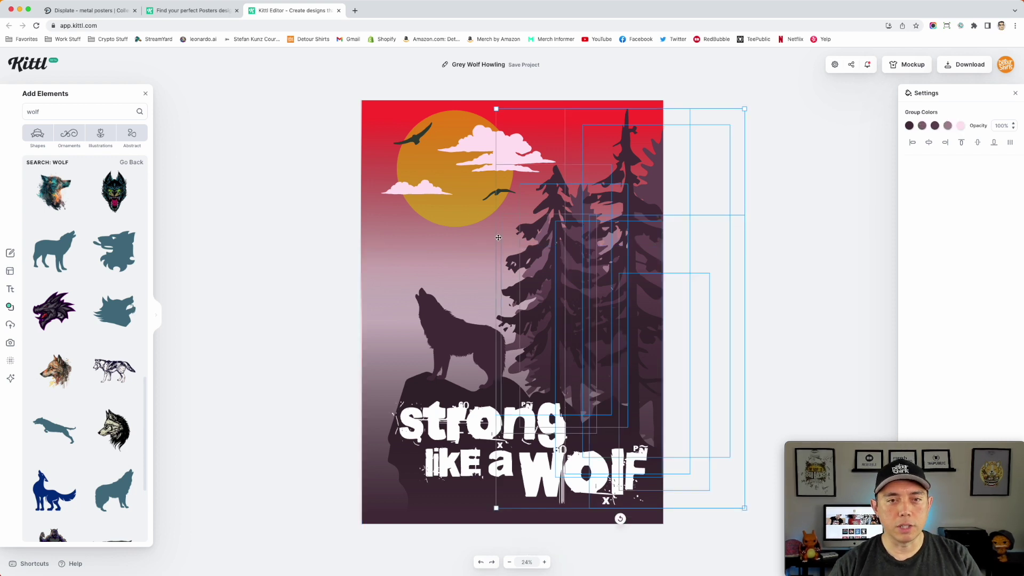
click(294, 225)
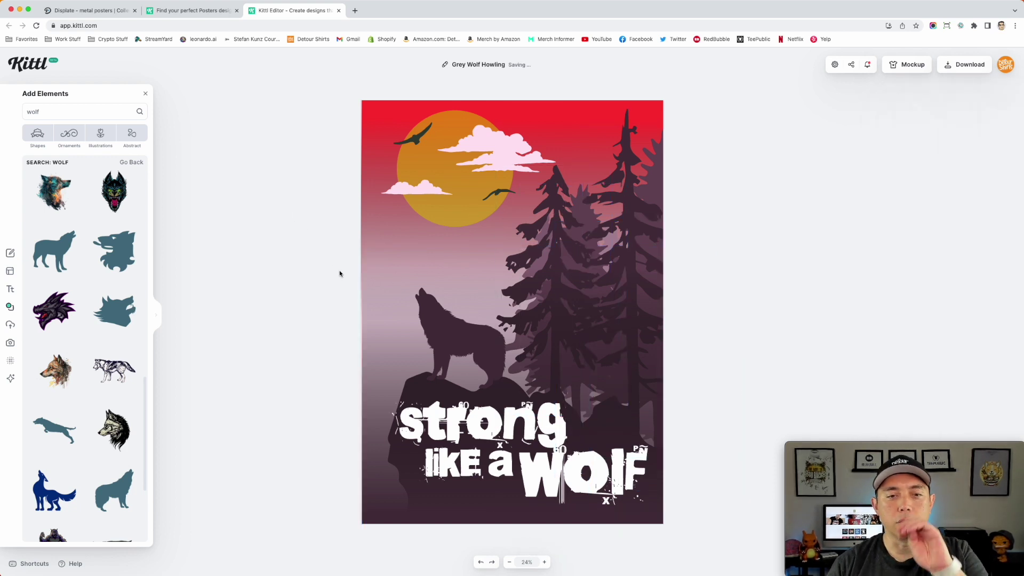
Lighten the sky gradient's second colour to light grey #dddddd.
click(503, 258)
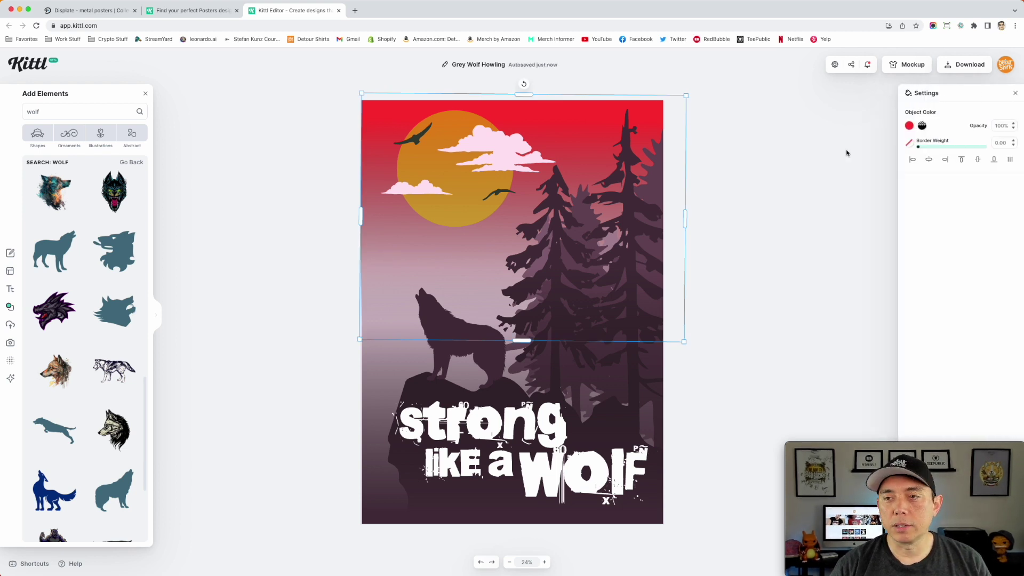
click(922, 127)
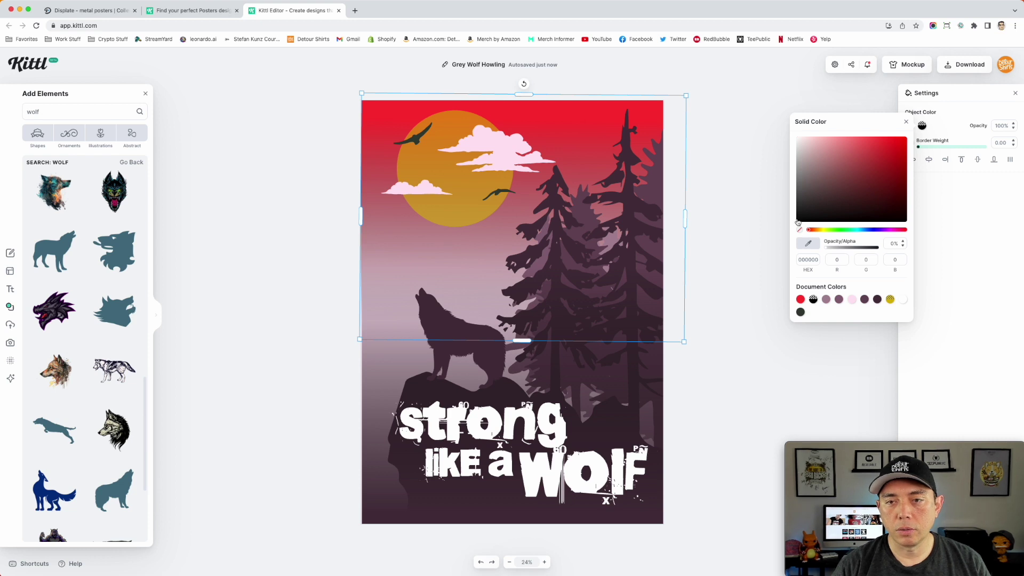
drag(797, 223, 785, 150)
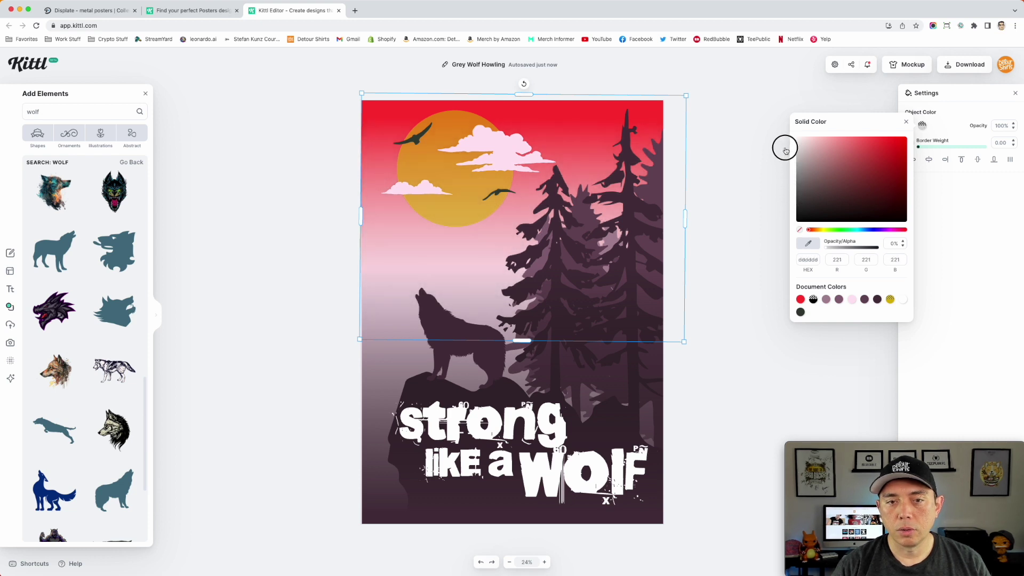
click(717, 98)
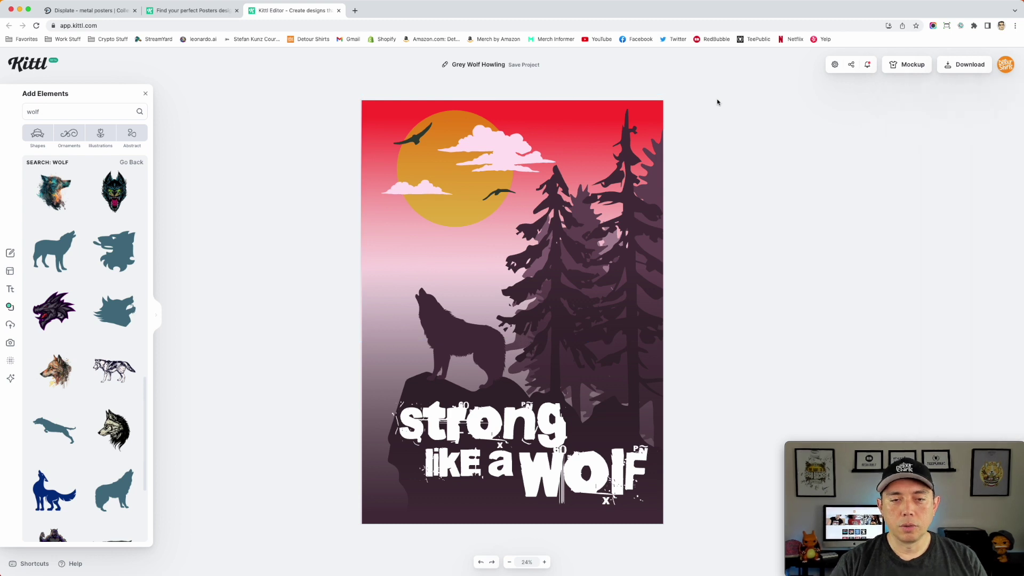
Drag the misty forest layer's top edge further down the poster.
click(378, 359)
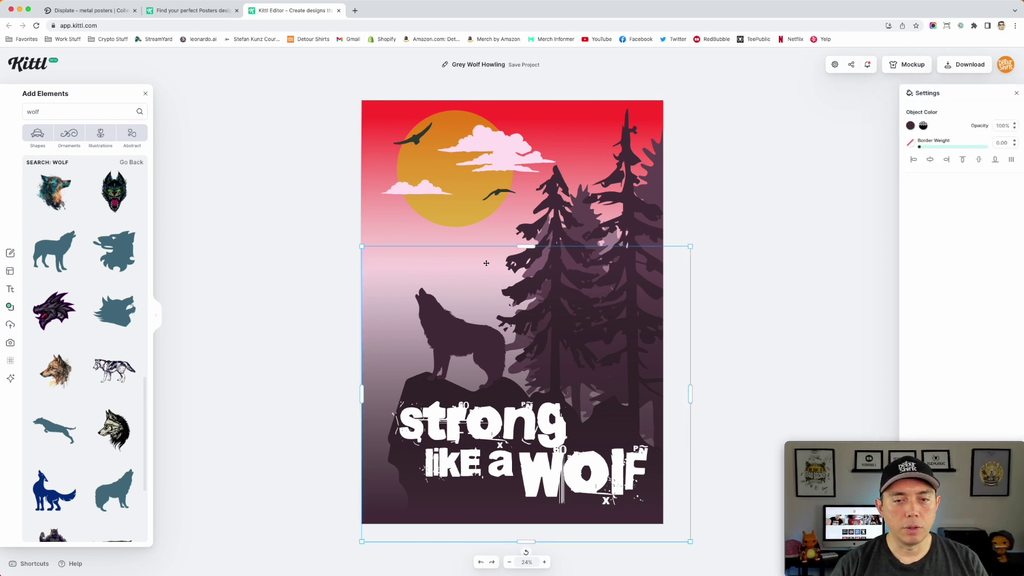
drag(521, 257, 525, 295)
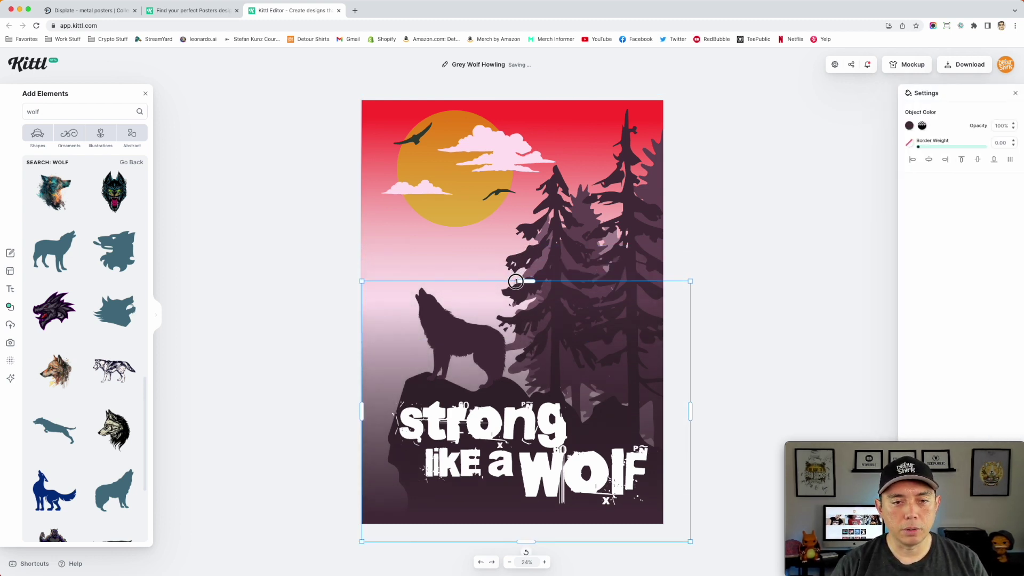
click(750, 181)
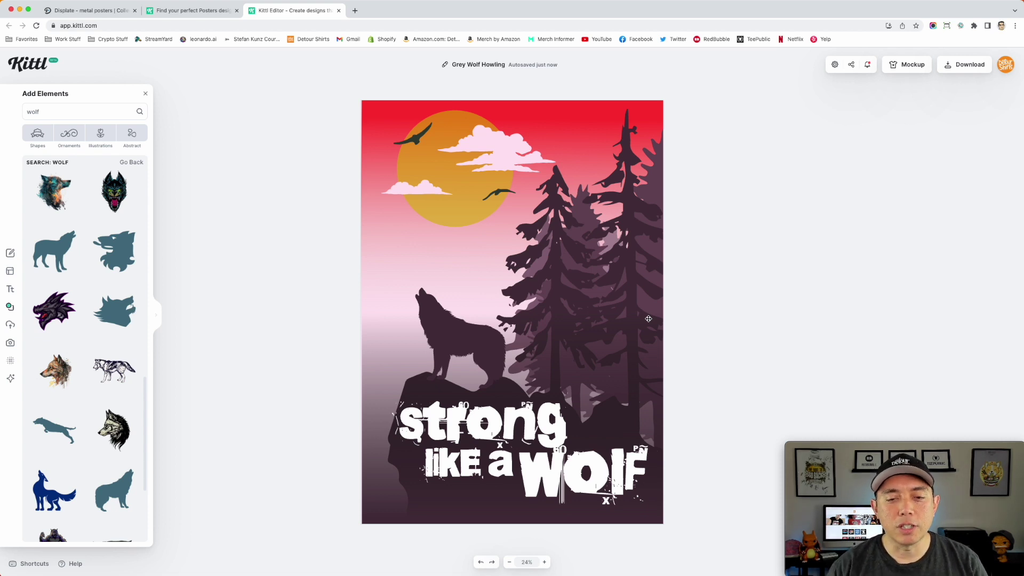
click(453, 332)
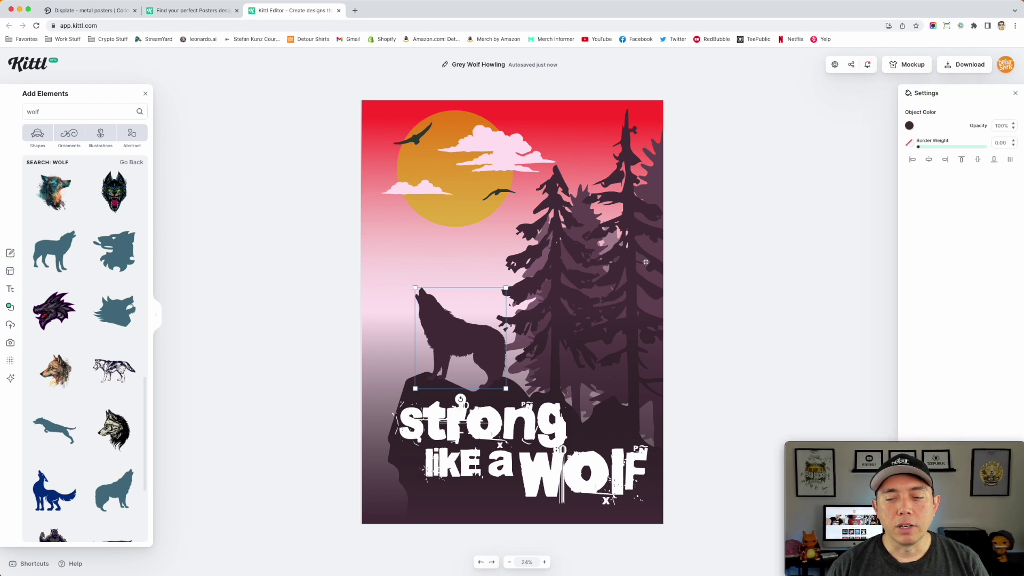
Recolour the howling wolf to a deep plum shade, #2f1c28.
click(909, 127)
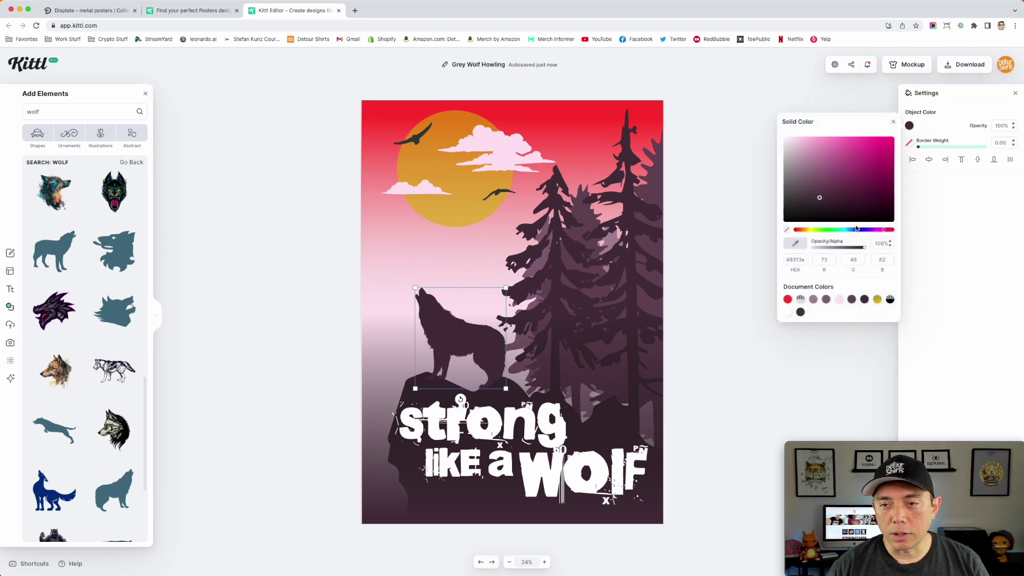
drag(820, 199, 829, 206)
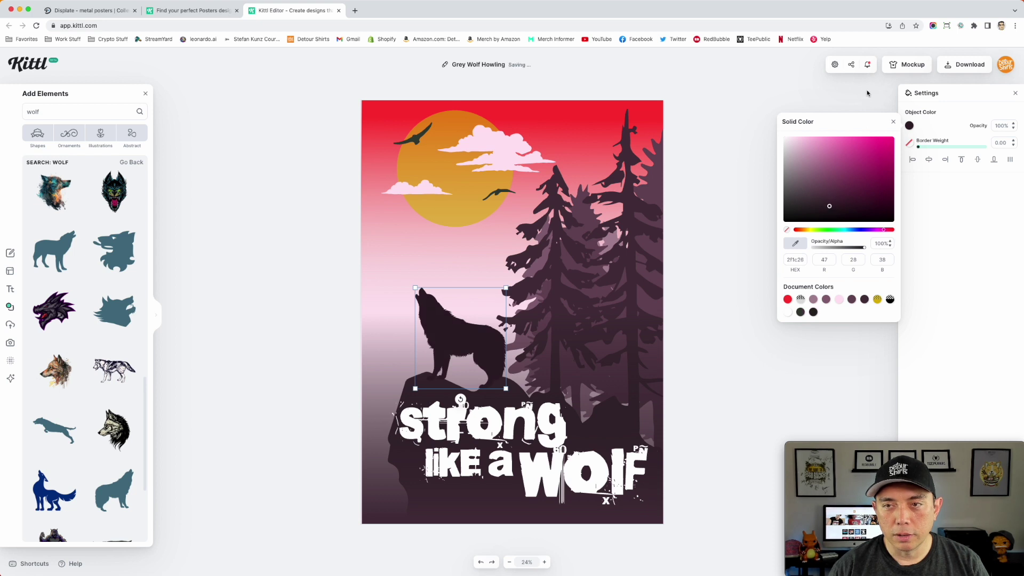
key(Escape)
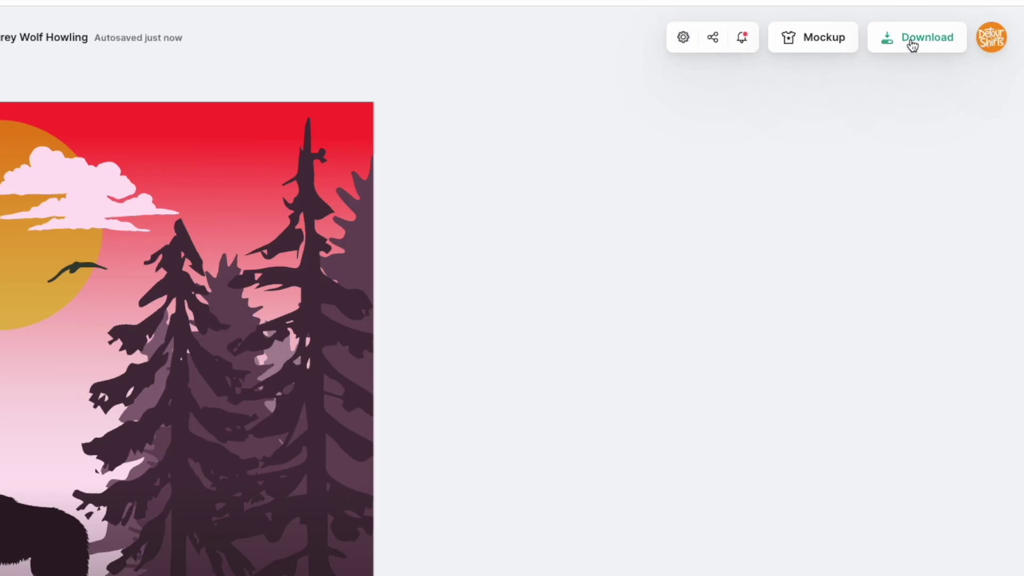
Export the poster as a quality-optimised 2900 × 4060 px JPG.
click(964, 65)
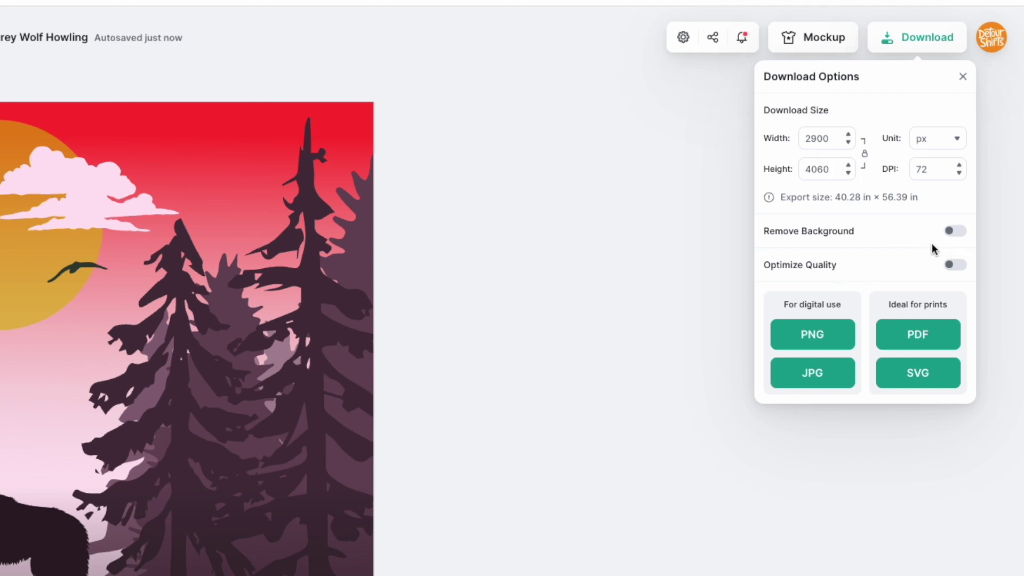
click(960, 267)
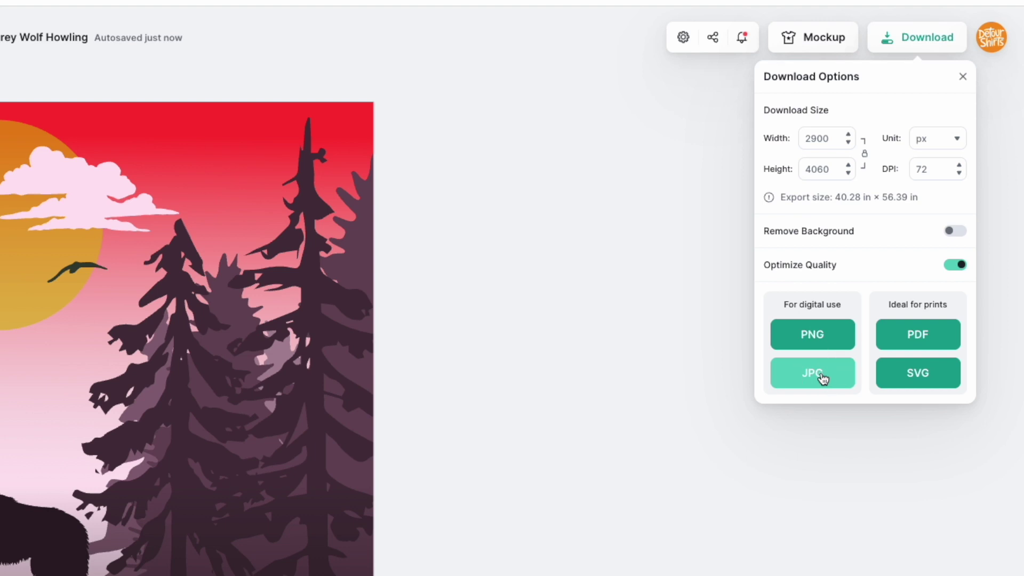
click(822, 377)
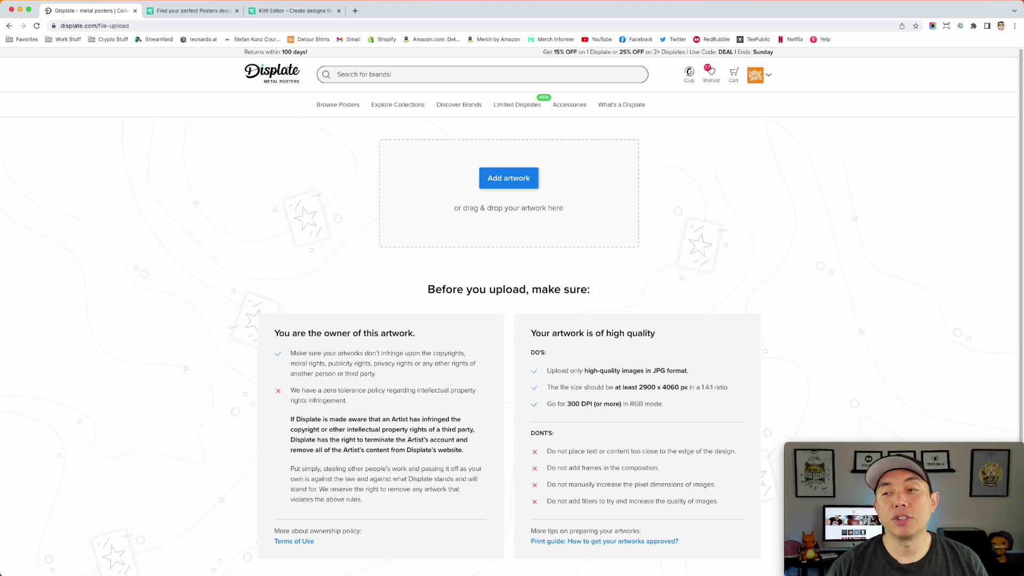
Start a new Displate artwork upload and pass the reCAPTCHA check.
click(512, 178)
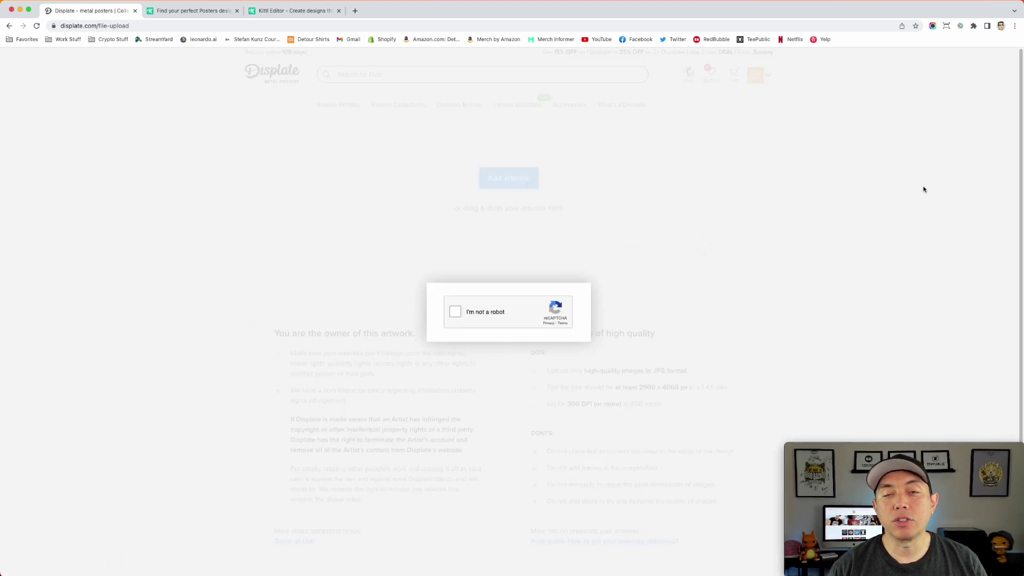
click(457, 312)
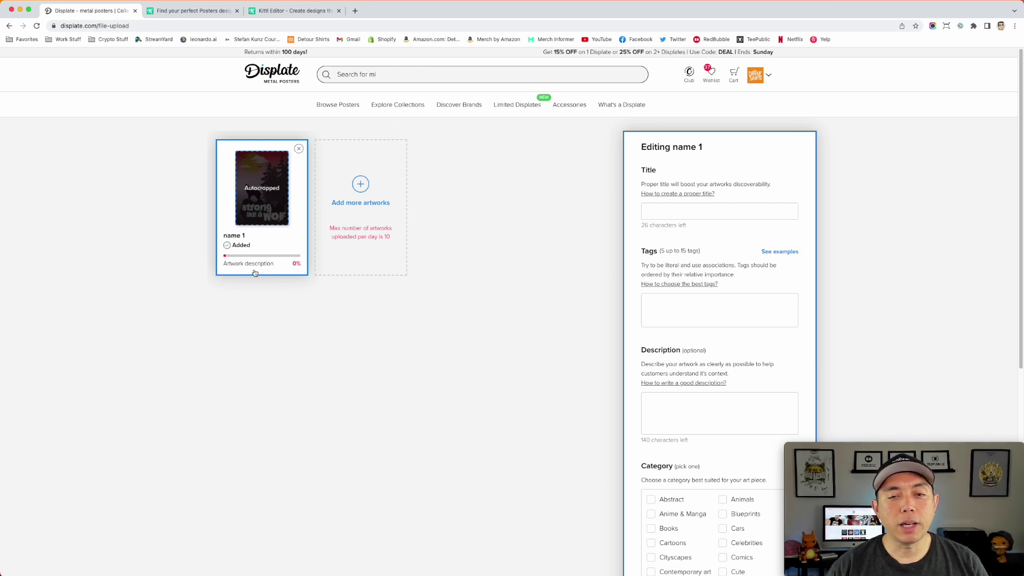
scroll(754, 286, down, 1)
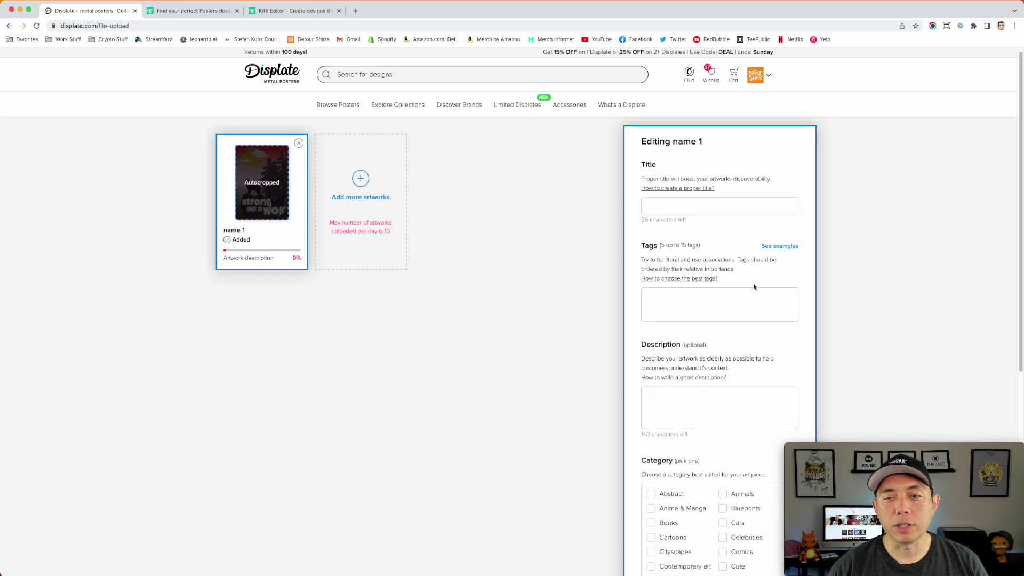
scroll(754, 286, down, 2)
scroll(753, 286, down, 2)
scroll(753, 286, down, 2)
scroll(754, 286, up, 5)
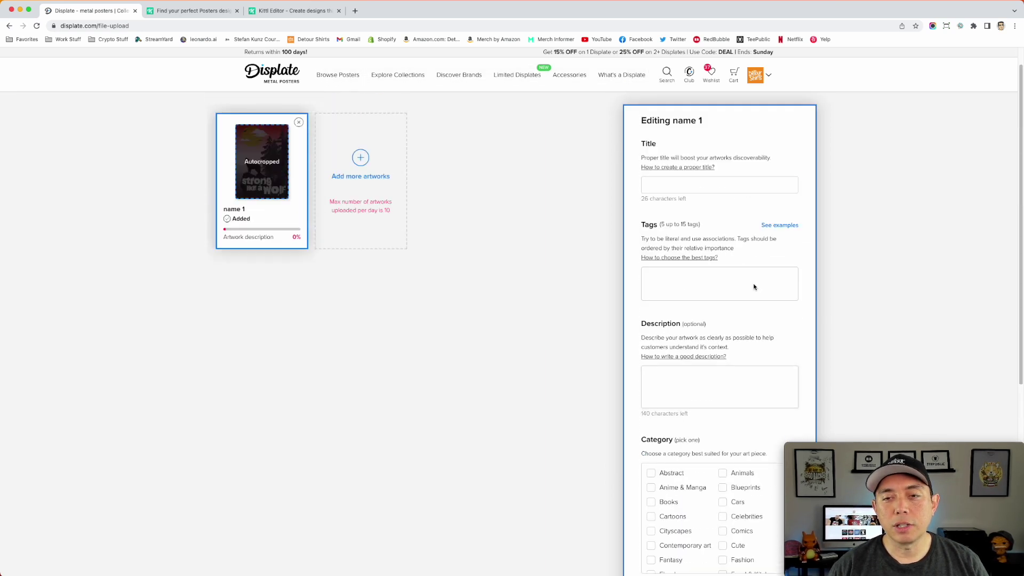
View and dismiss the 'How to create a proper title?' advice, leaving the title field empty.
click(655, 209)
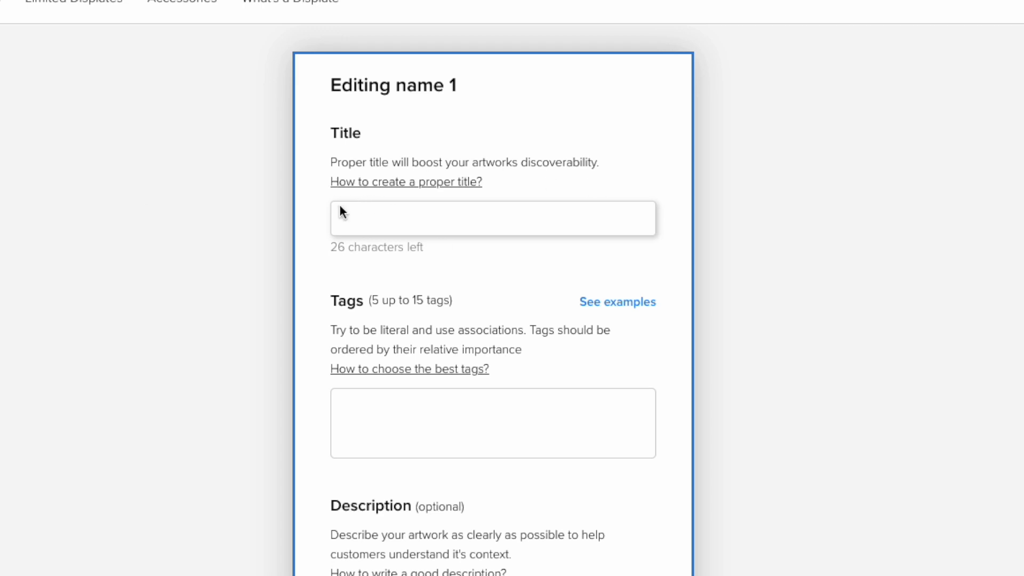
click(430, 184)
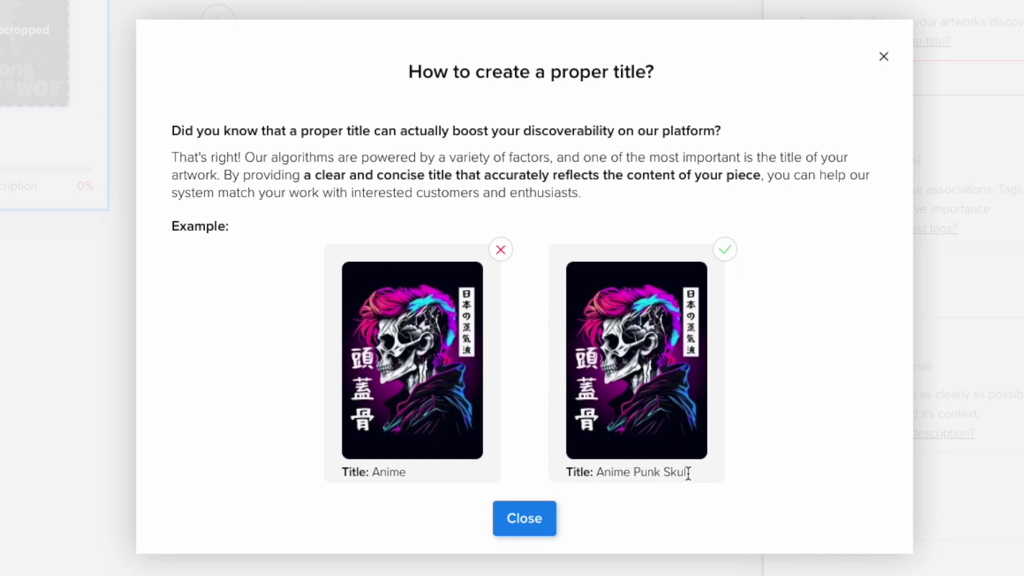
click(883, 63)
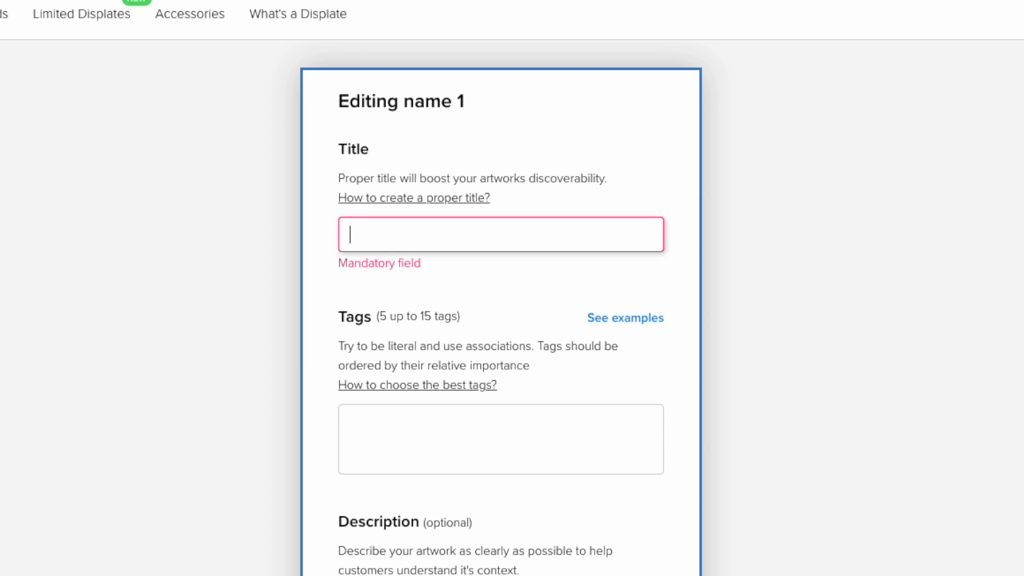
text(Strong L)
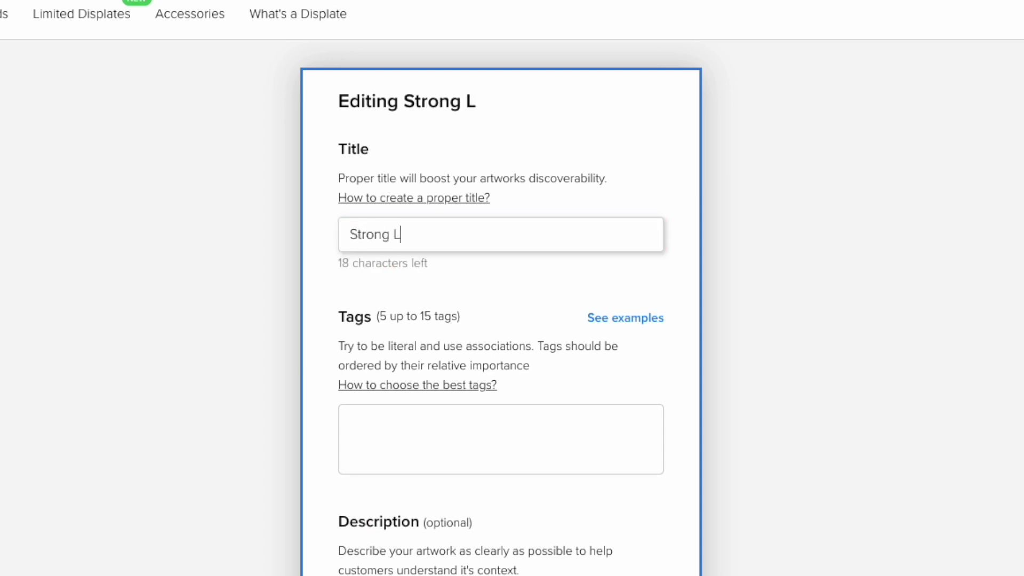
text(ike )
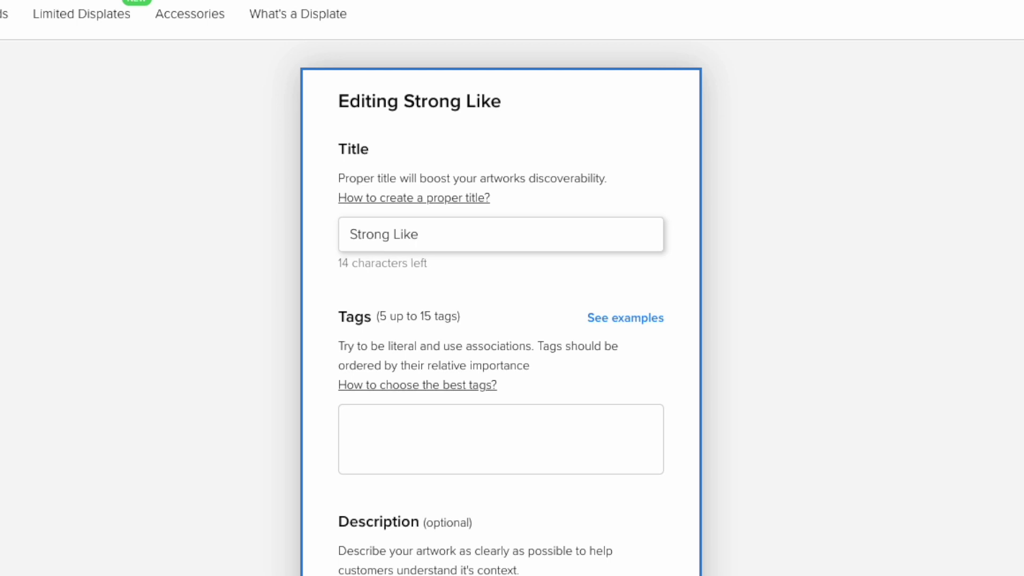
text(a Wo)
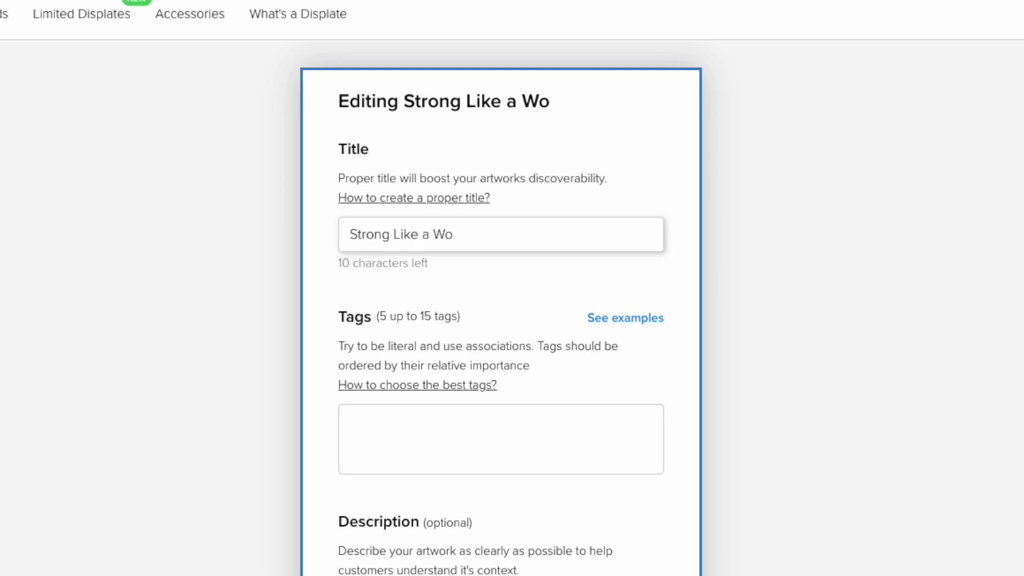
text(lf Mo)
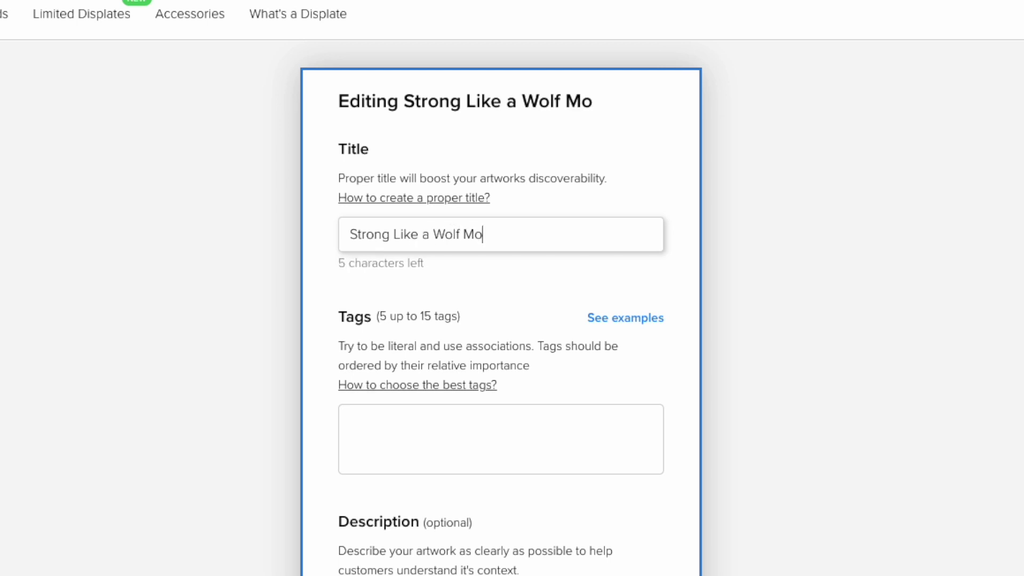
text(tiv)
text(at)
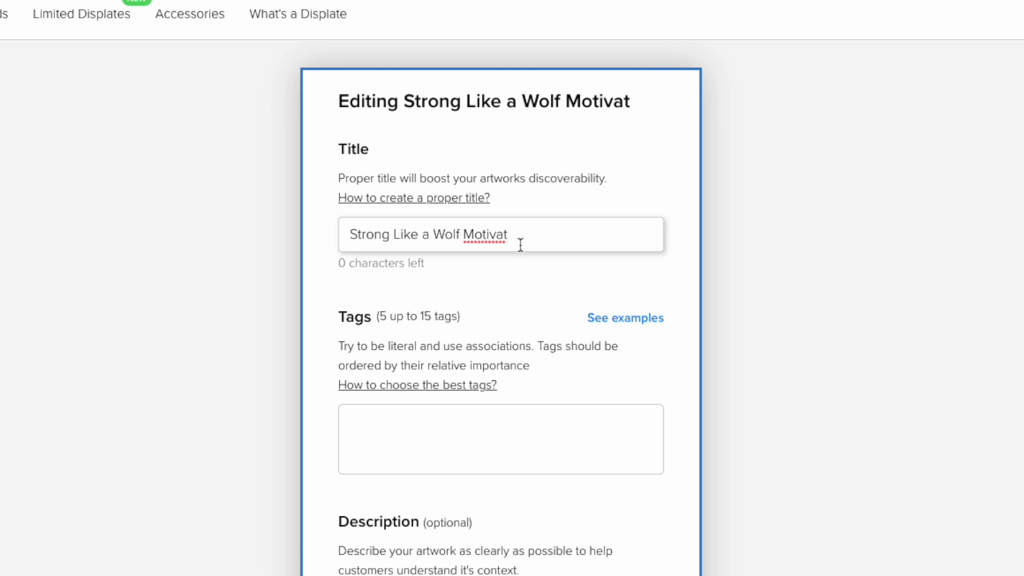
Clear the unfinished title text and enter the title 'Strong Like A Wolf'.
drag(521, 233, 461, 234)
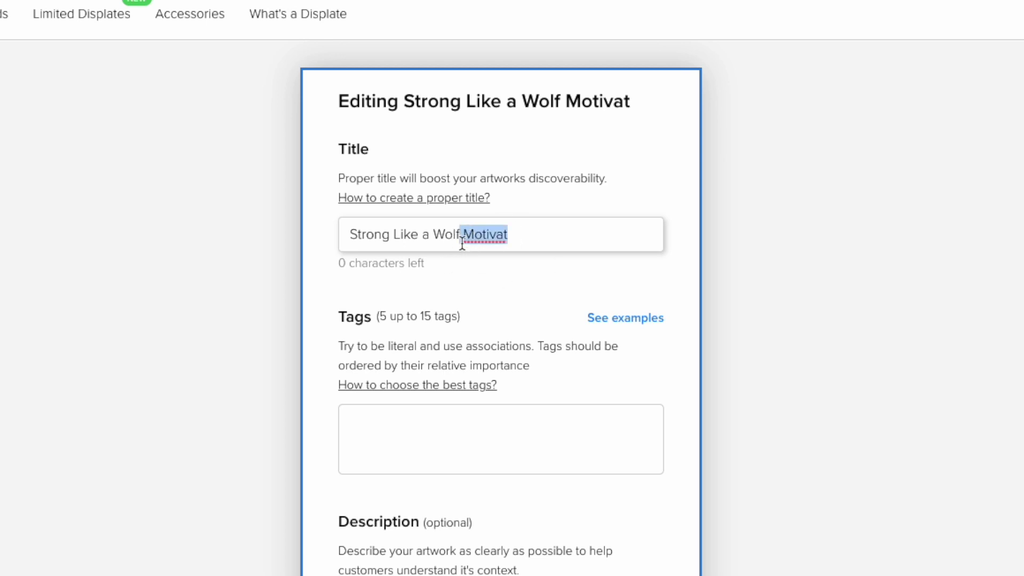
key(BackSpace)
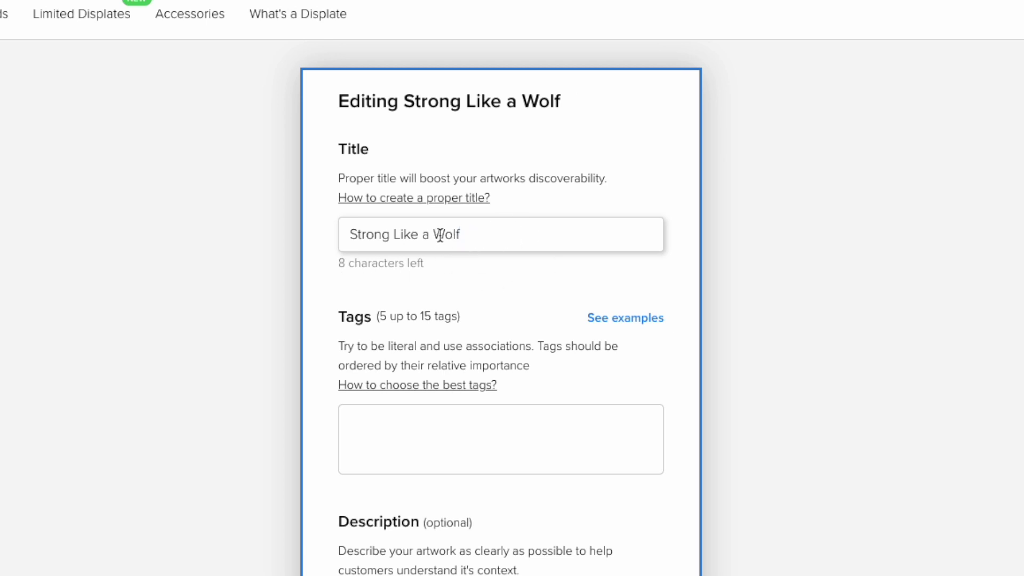
triple_click(439, 234)
key(BackSpace)
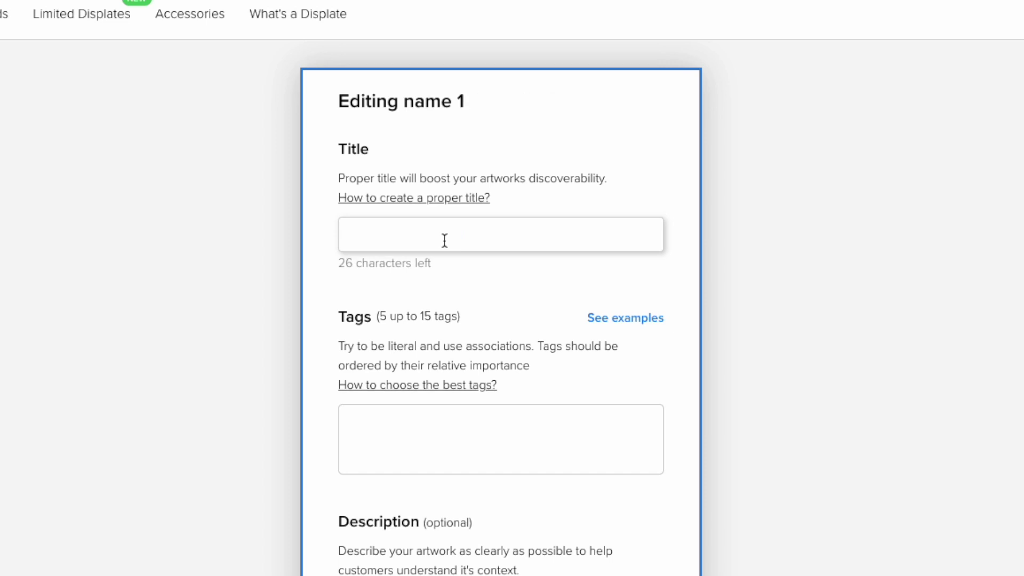
text(St)
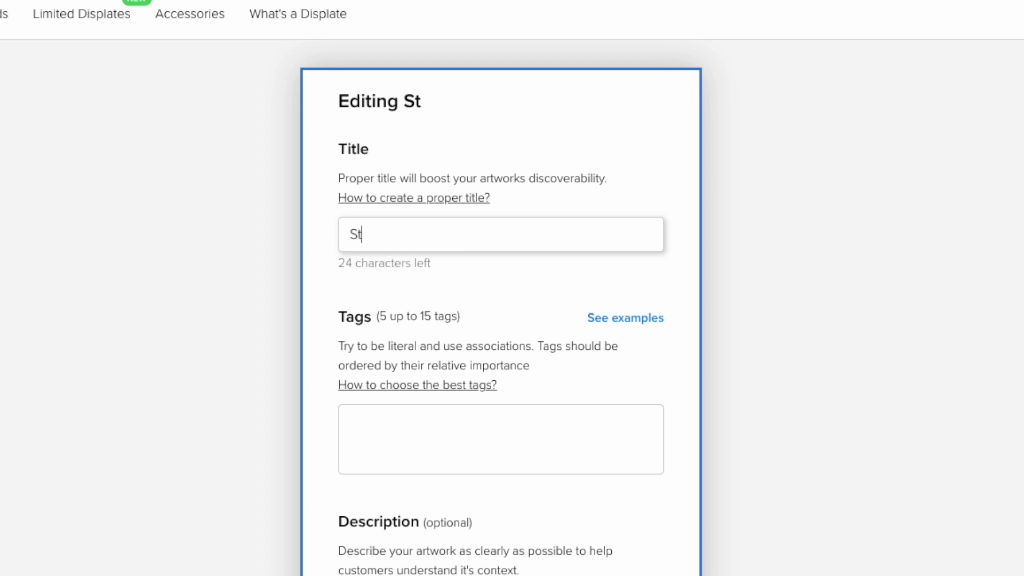
text(rong l)
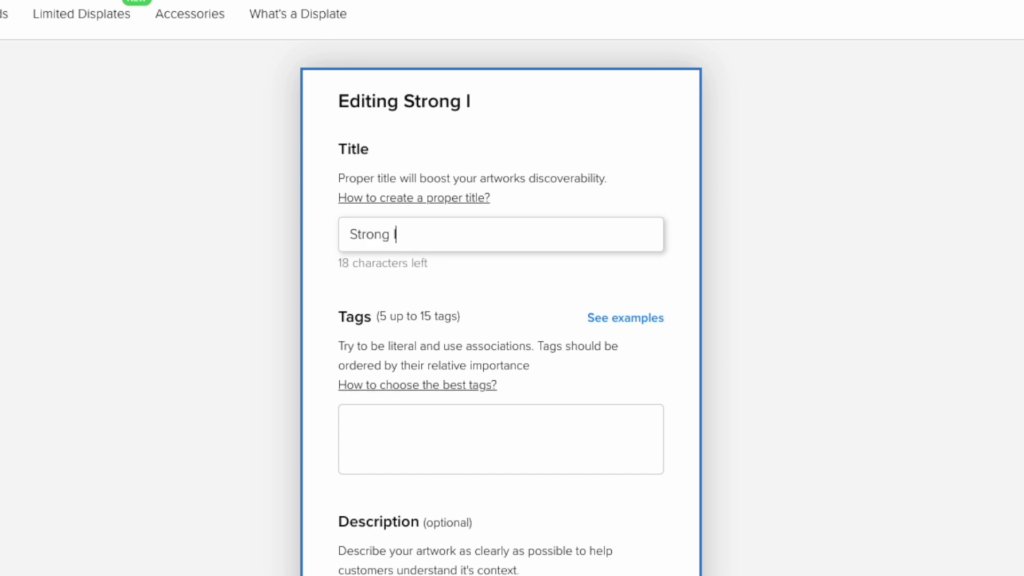
text(ike)
key(BackSpace)
key(BackSpace)
key(BackSpace)
text(L)
text(ike A Wo)
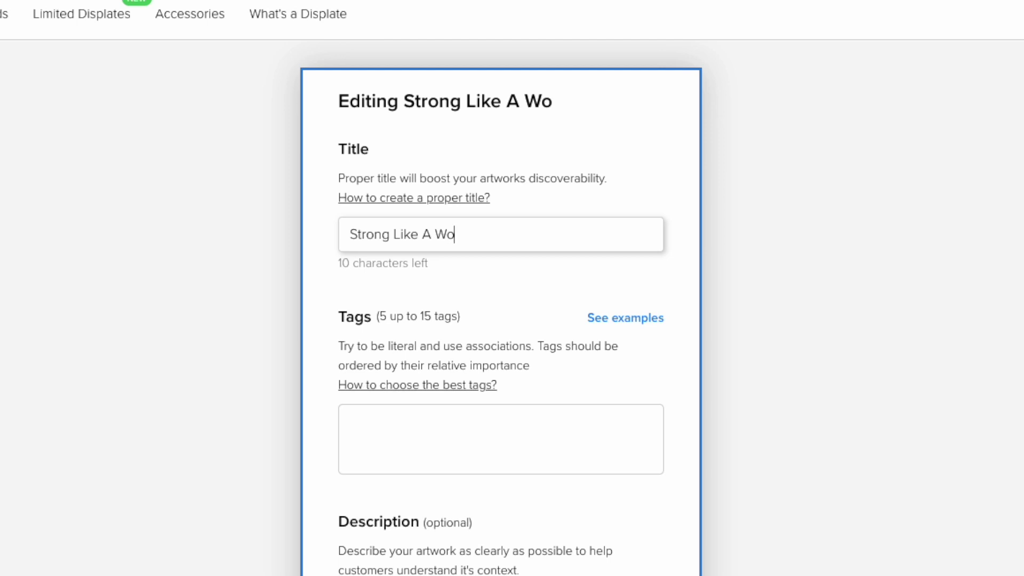
text(lf)
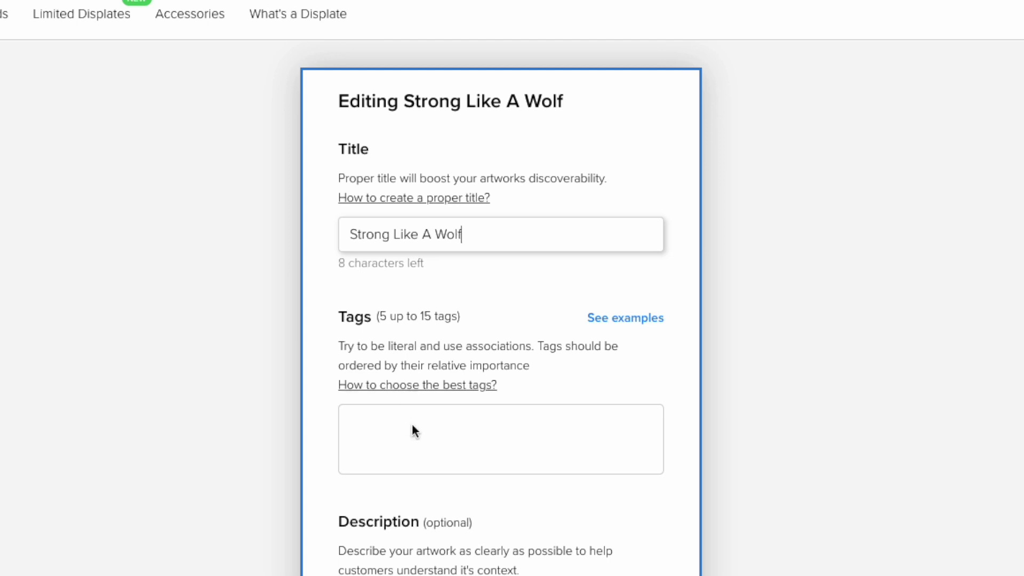
Add the tags Wolf, motivation, inspirational, illustration, strong, motivational and outdoors.
click(416, 428)
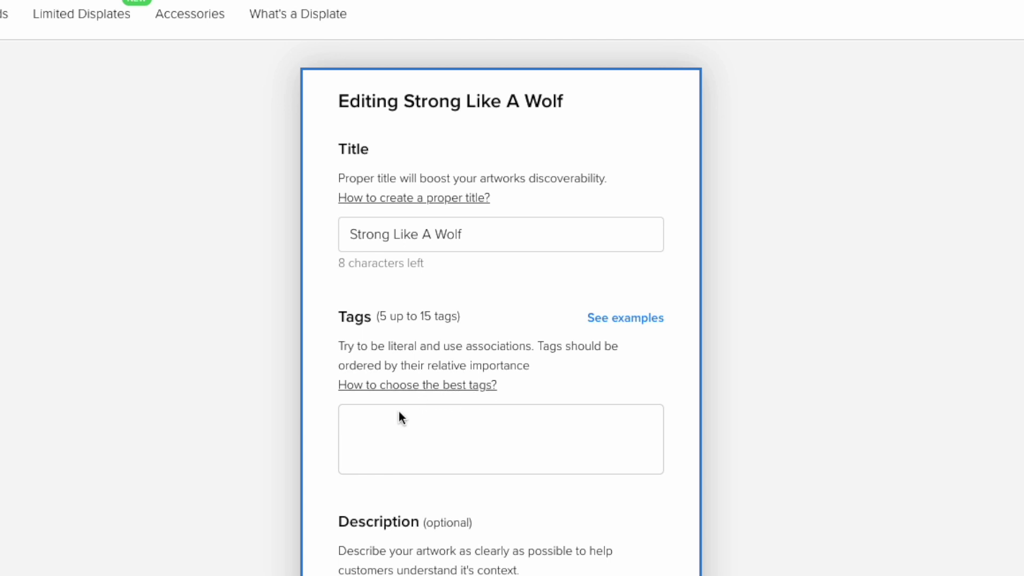
text(Wolf)
key(Return)
text(motivation)
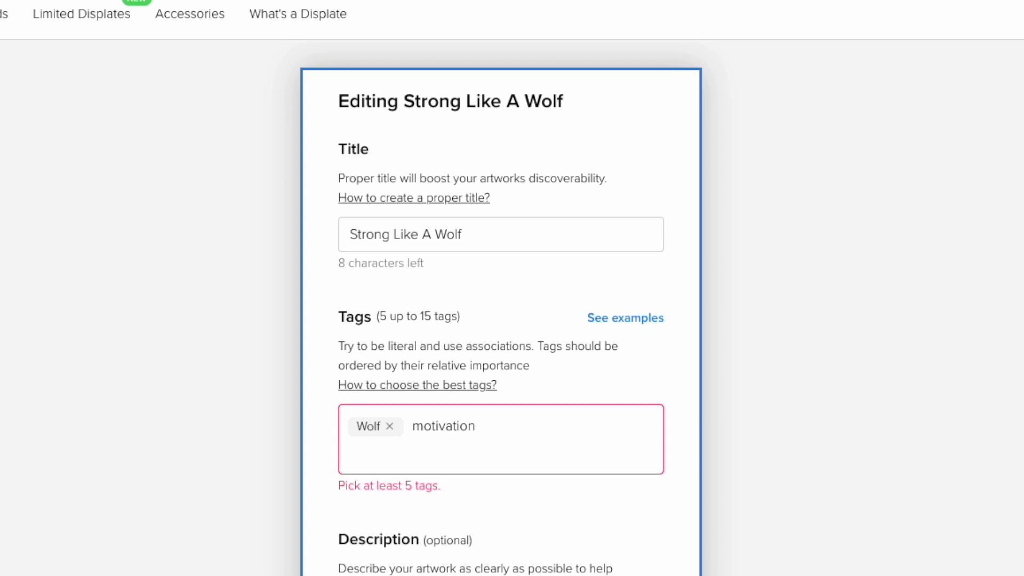
text(insp)
key(Return)
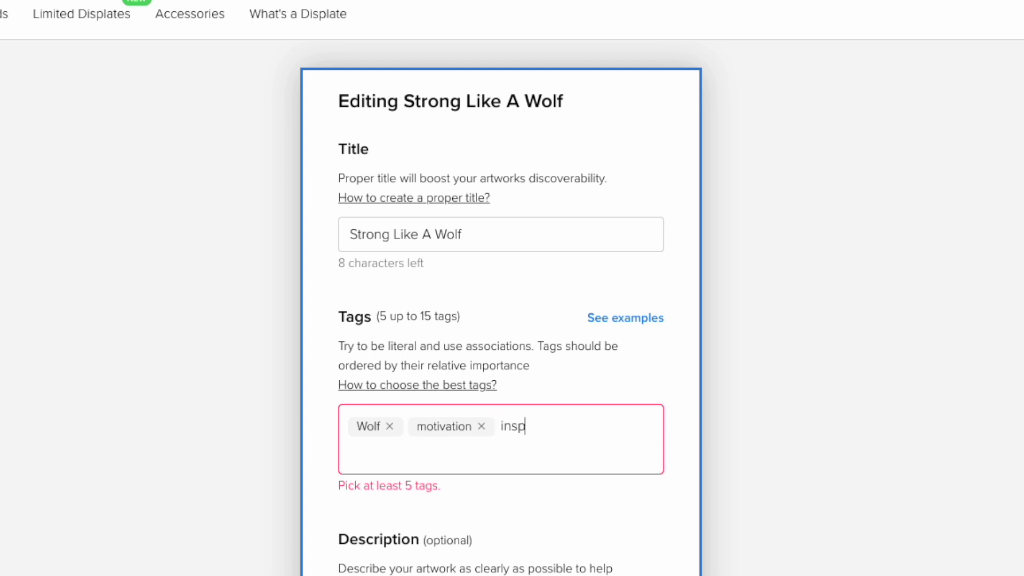
text(iretional)
key(Return)
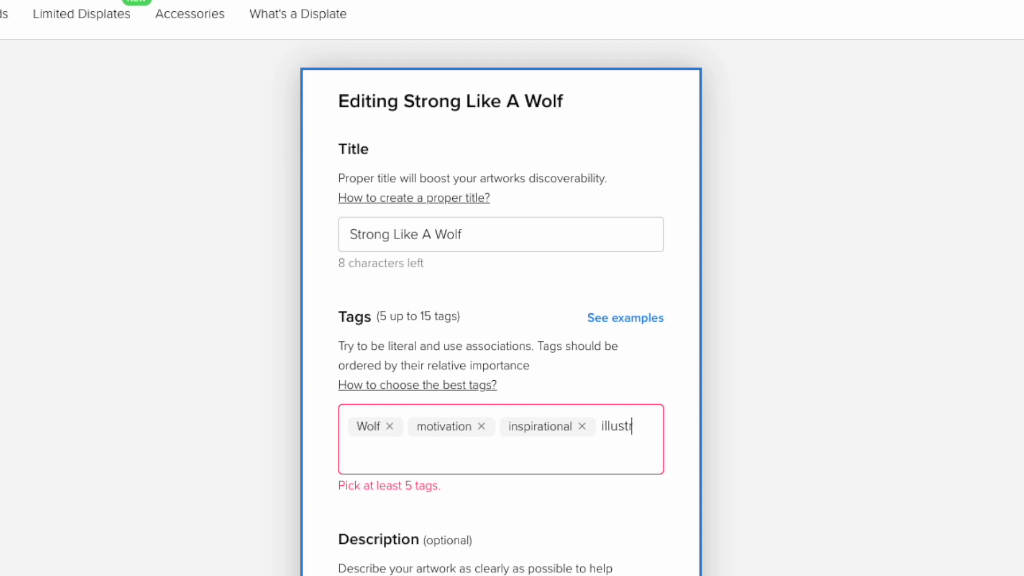
text(ation)
key(Return)
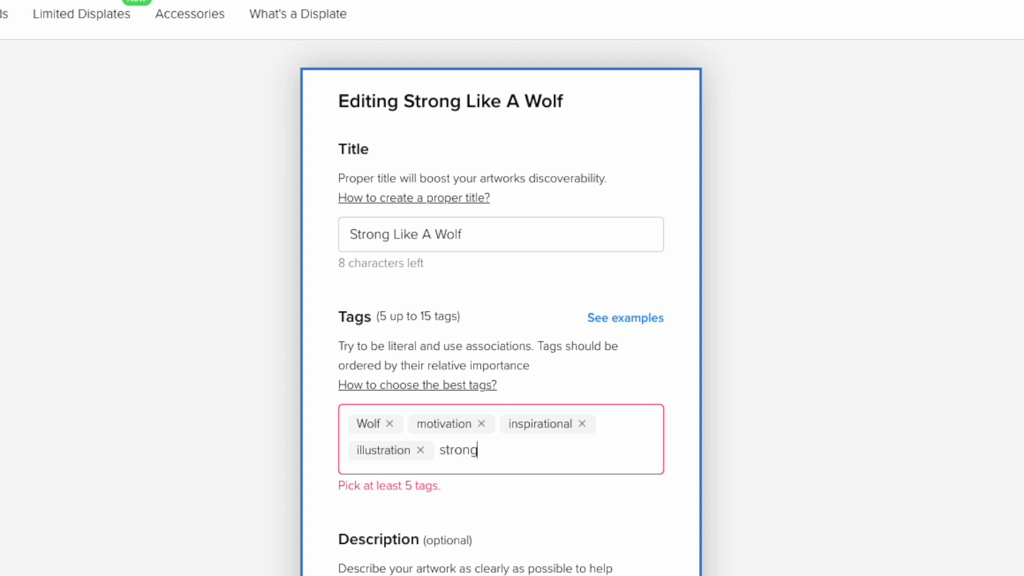
text(motivat)
key(Return)
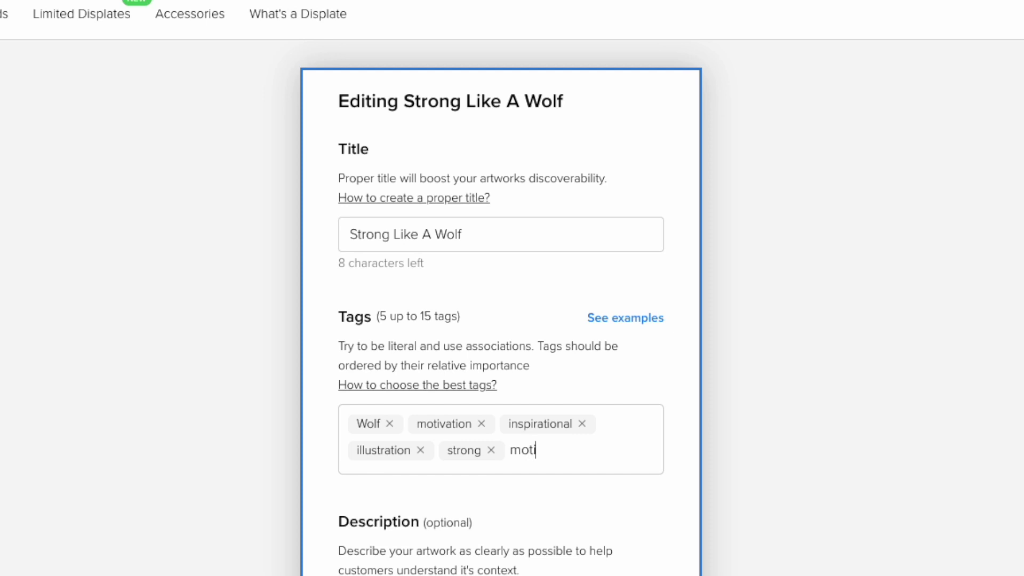
text(ional)
key(Return)
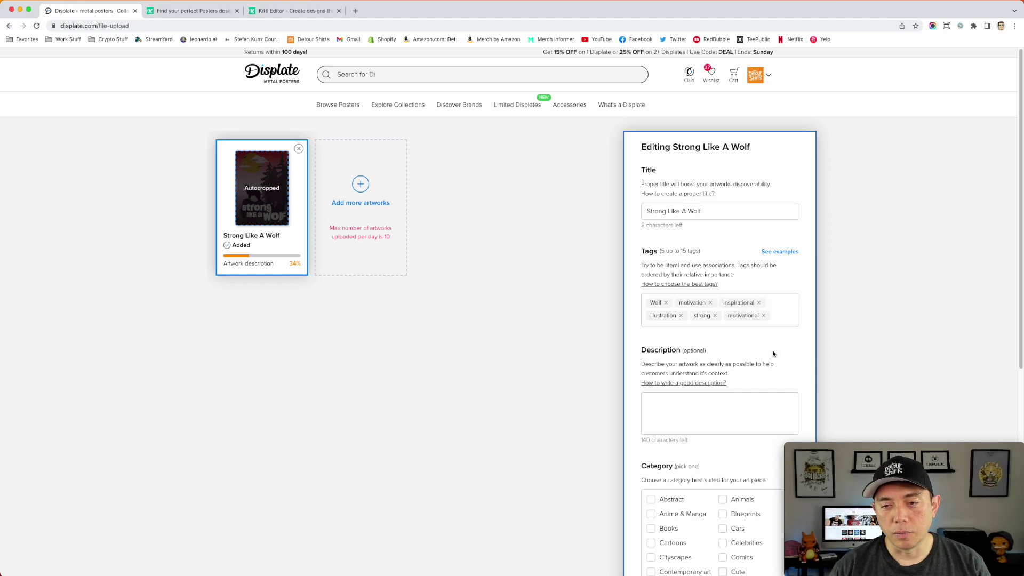
text(outd)
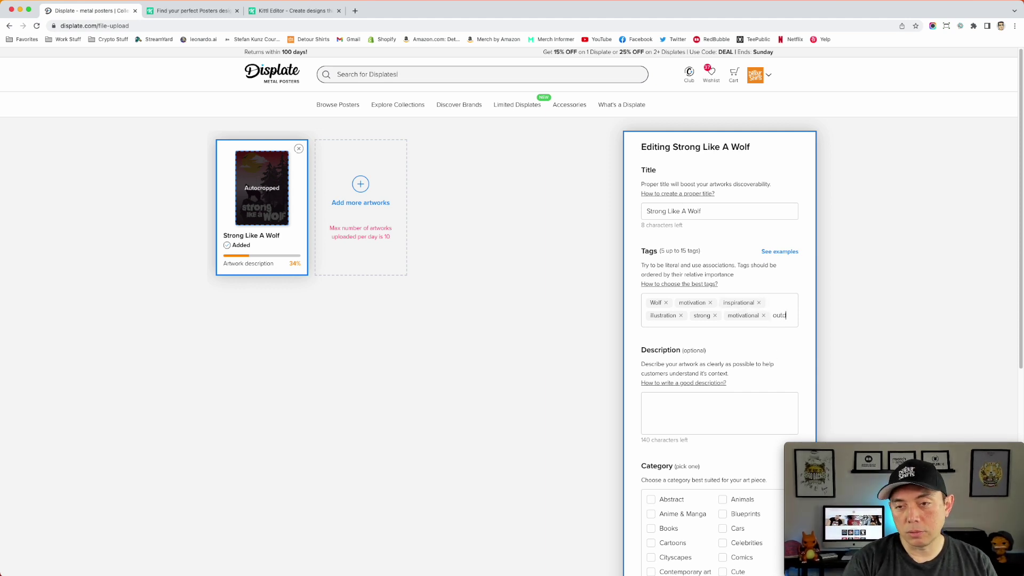
text(oors)
key(Return)
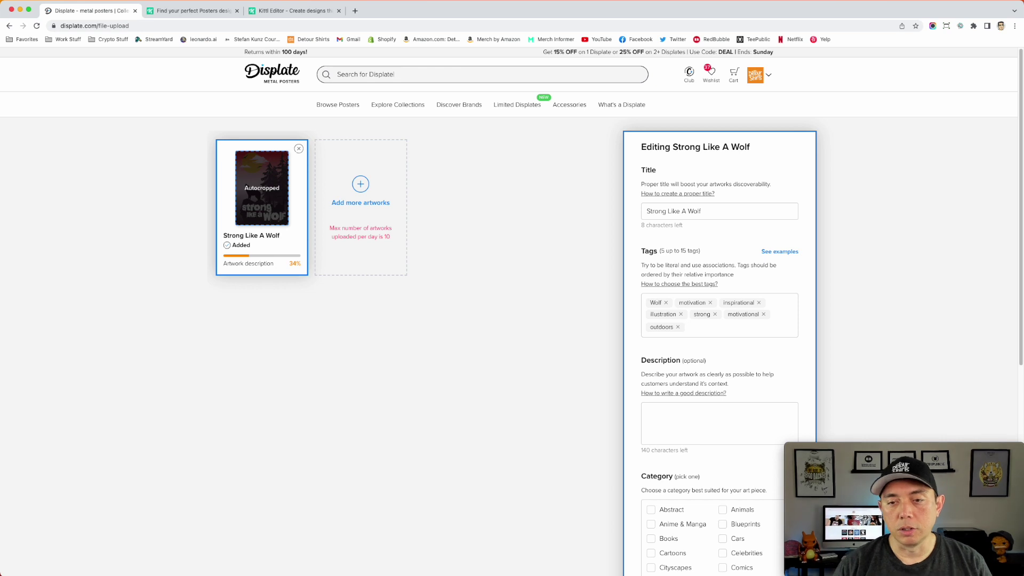
scroll(834, 274, down, 2)
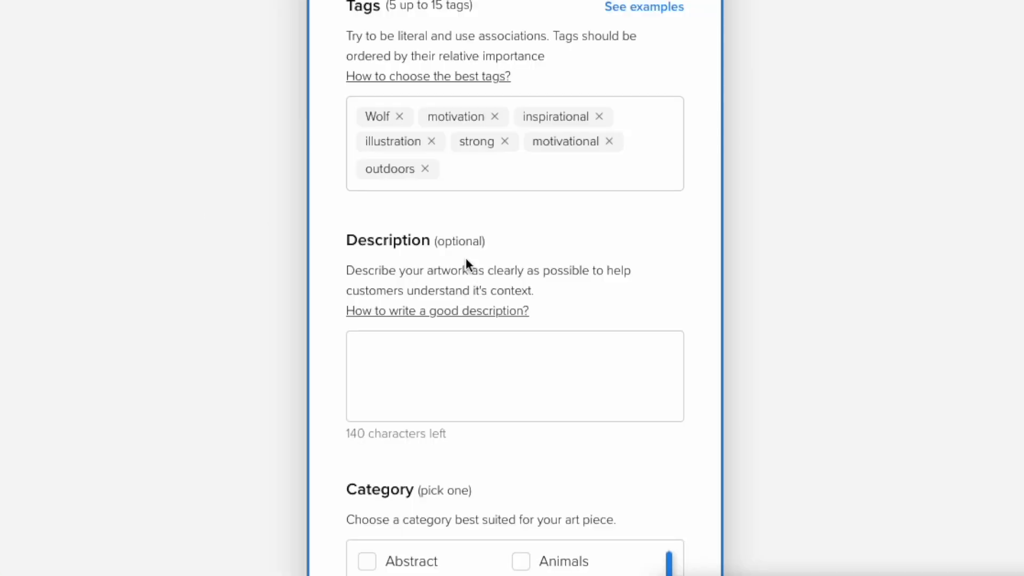
scroll(482, 344, up, 1)
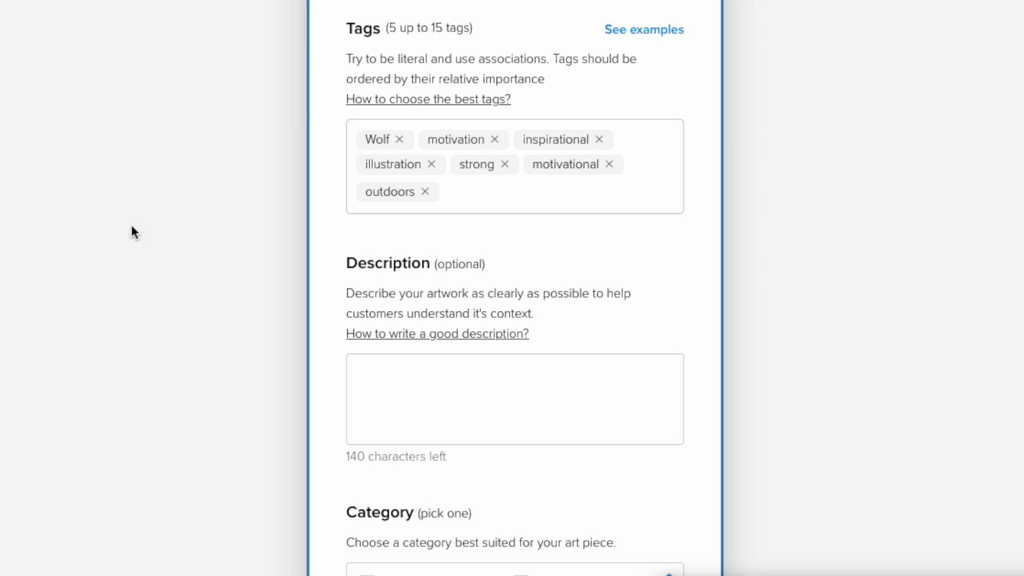
scroll(523, 345, down, 1)
scroll(523, 345, down, 1)
scroll(522, 344, down, 2)
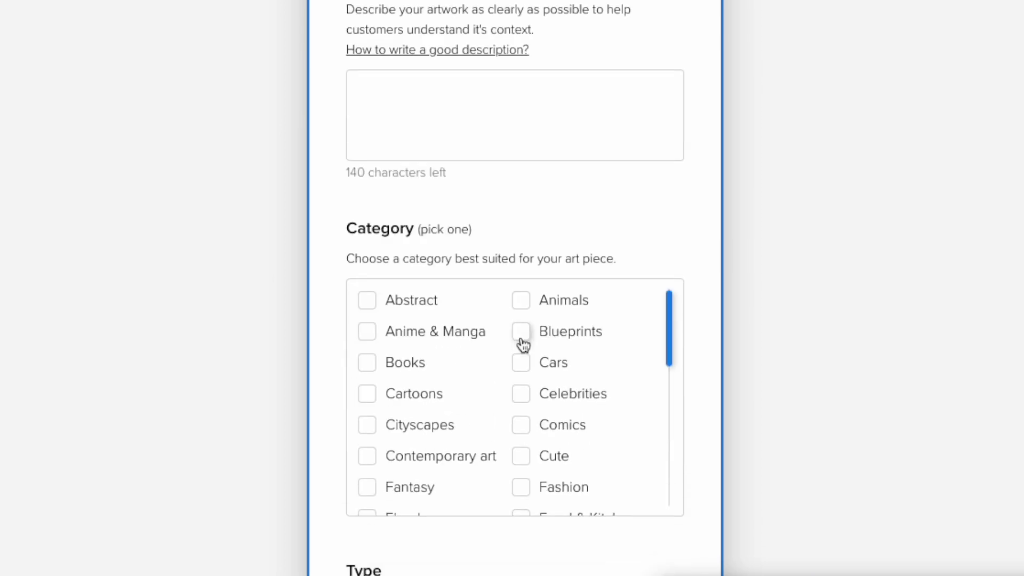
scroll(524, 345, down, 1)
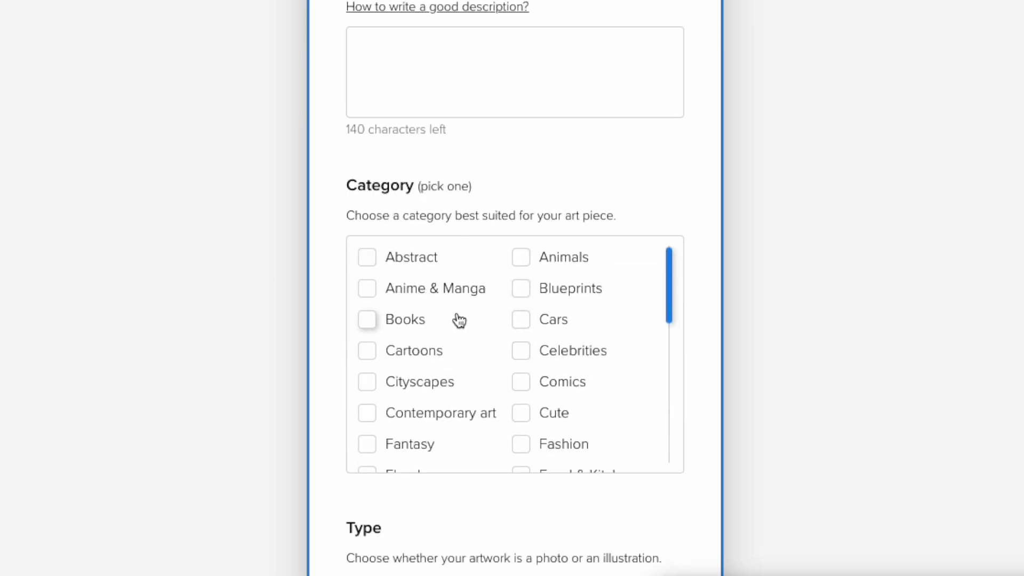
scroll(564, 359, down, 2)
scroll(565, 360, down, 2)
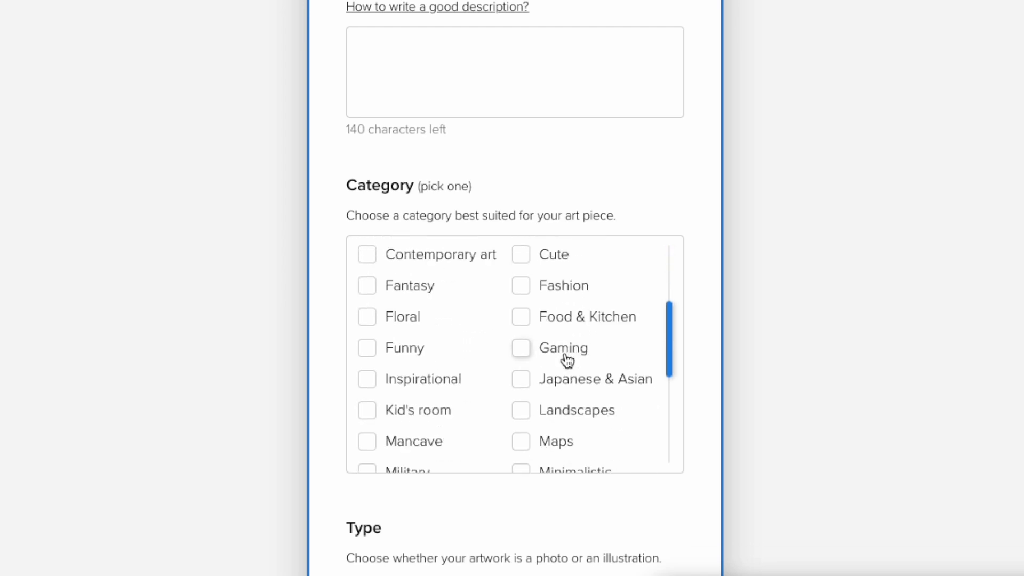
scroll(564, 359, down, 2)
scroll(564, 359, down, 3)
scroll(565, 358, down, 1)
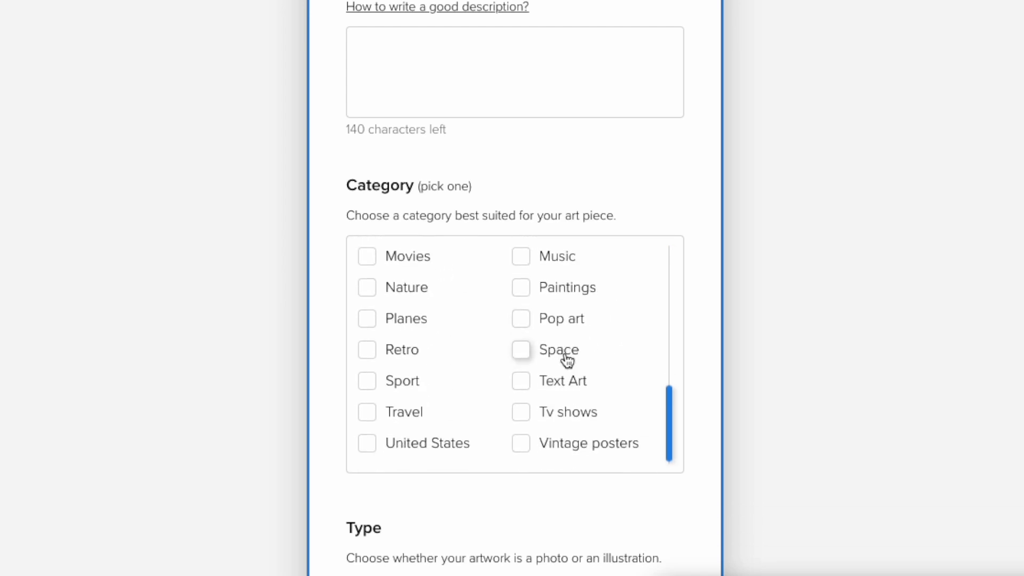
scroll(567, 360, down, 2)
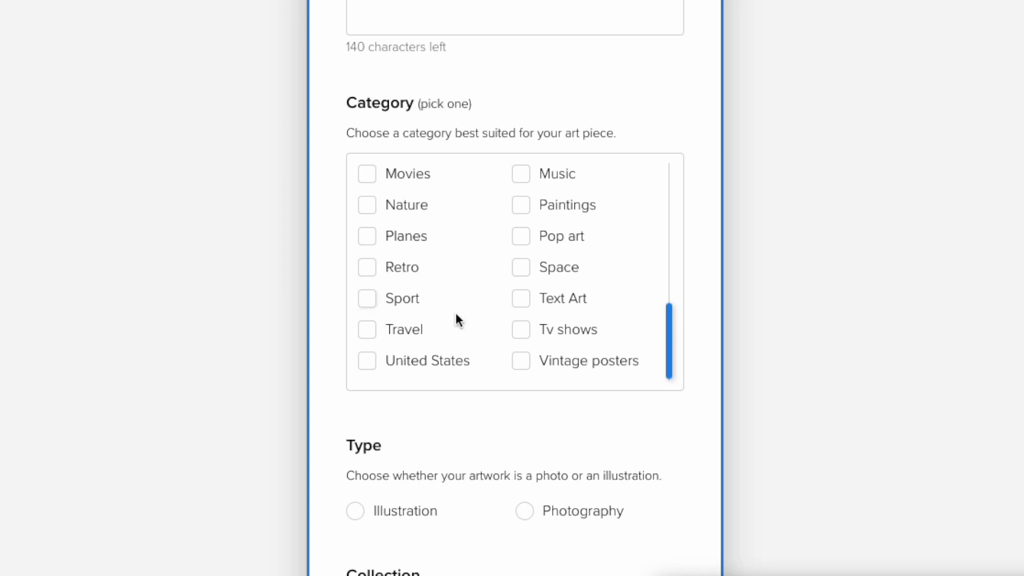
scroll(454, 319, up, 1)
scroll(455, 316, up, 1)
scroll(454, 314, up, 2)
scroll(454, 310, up, 1)
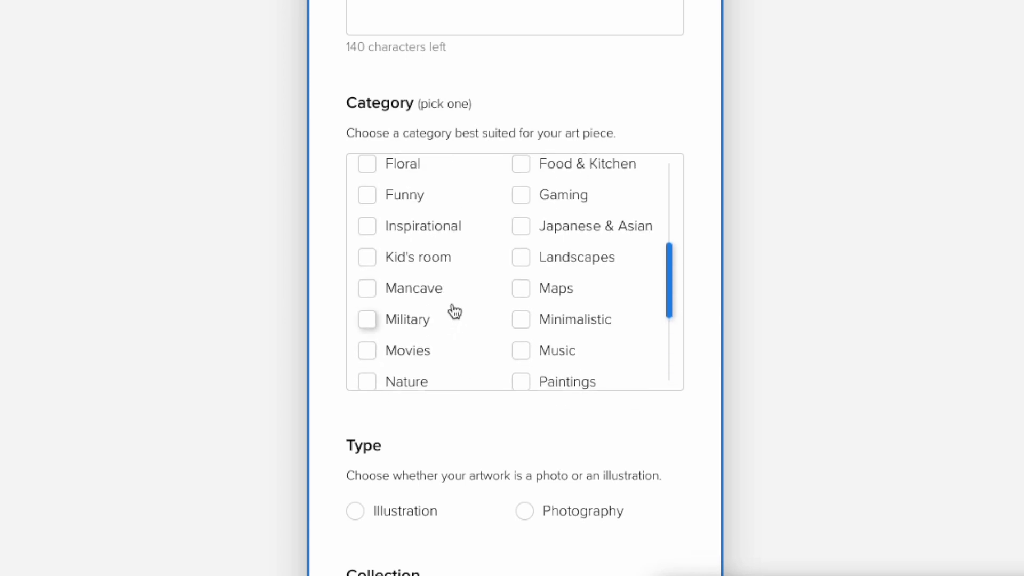
Tick, untick, then re-tick the Inspirational category checkbox so it ends selected.
click(367, 229)
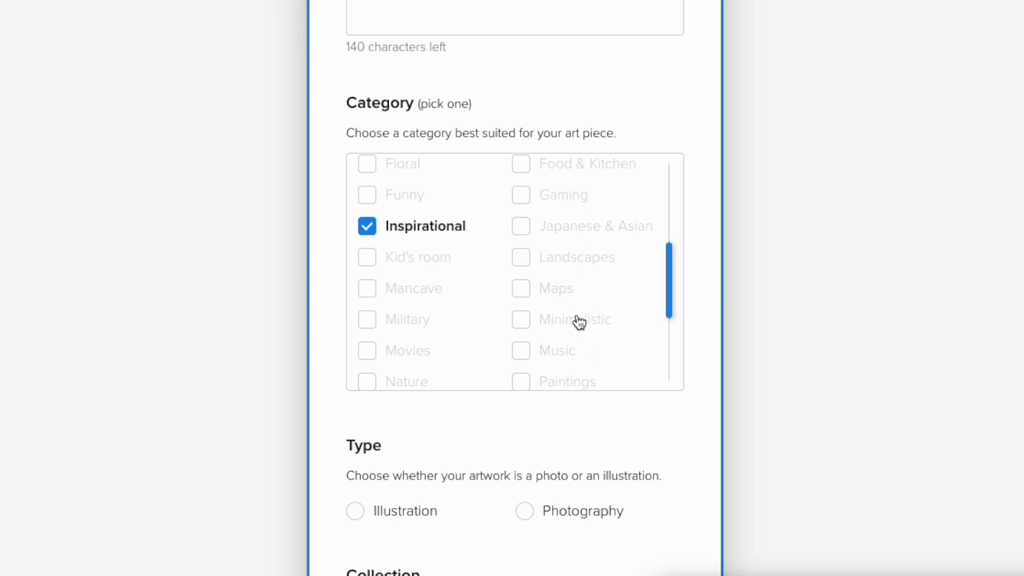
click(369, 231)
scroll(560, 280, up, 5)
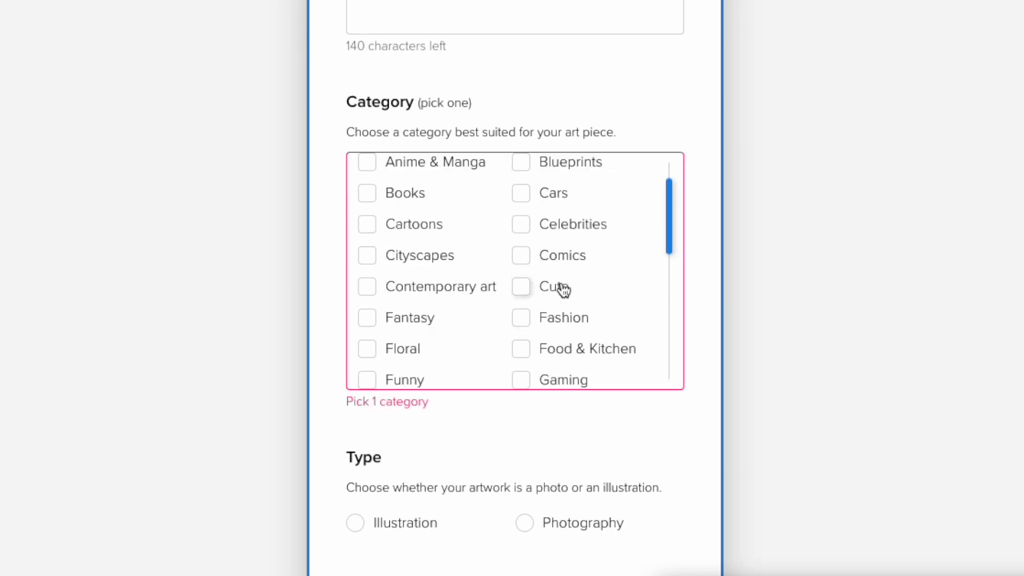
scroll(560, 281, up, 2)
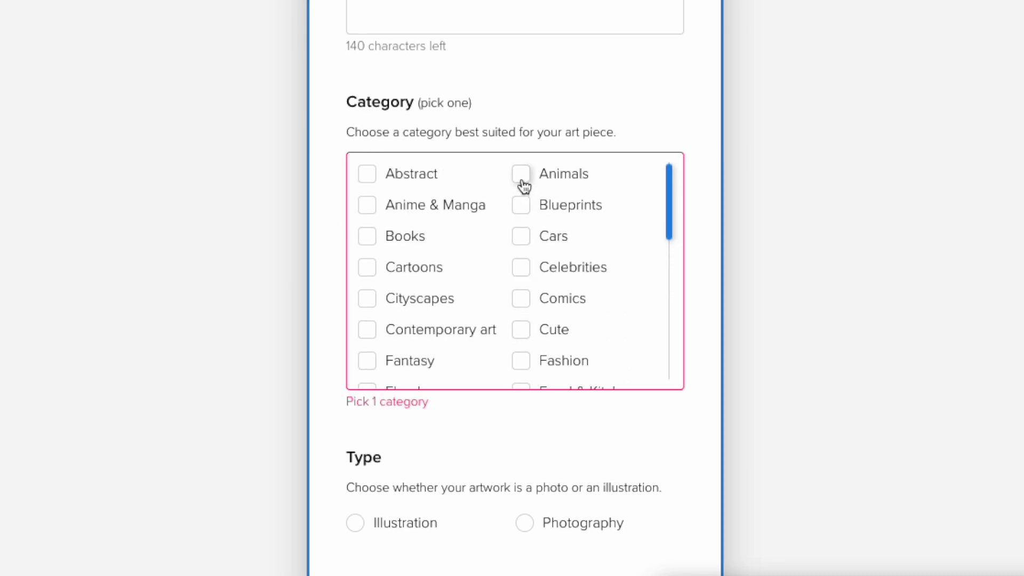
scroll(504, 297, down, 2)
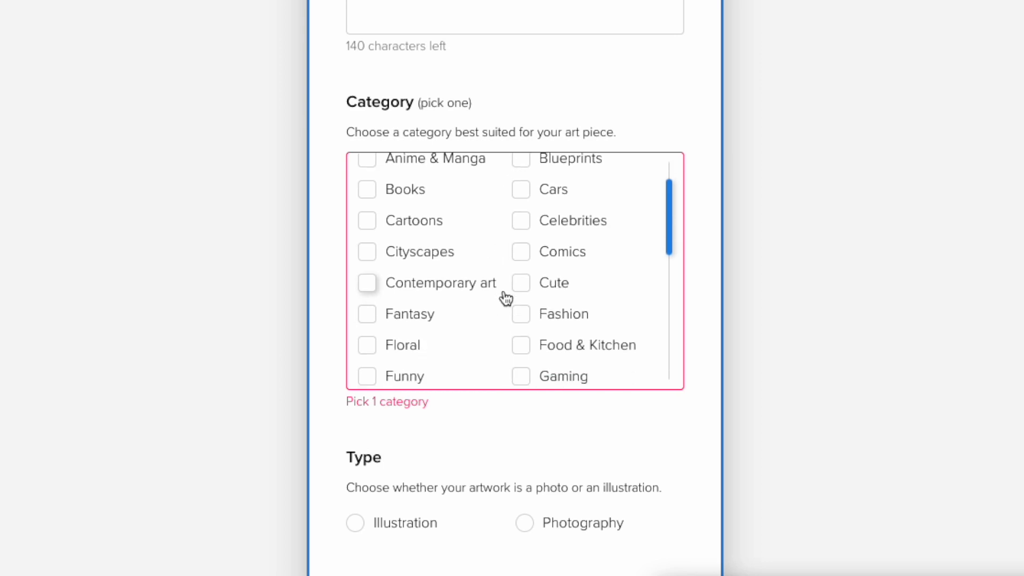
scroll(505, 296, down, 2)
scroll(505, 298, down, 1)
scroll(504, 297, down, 1)
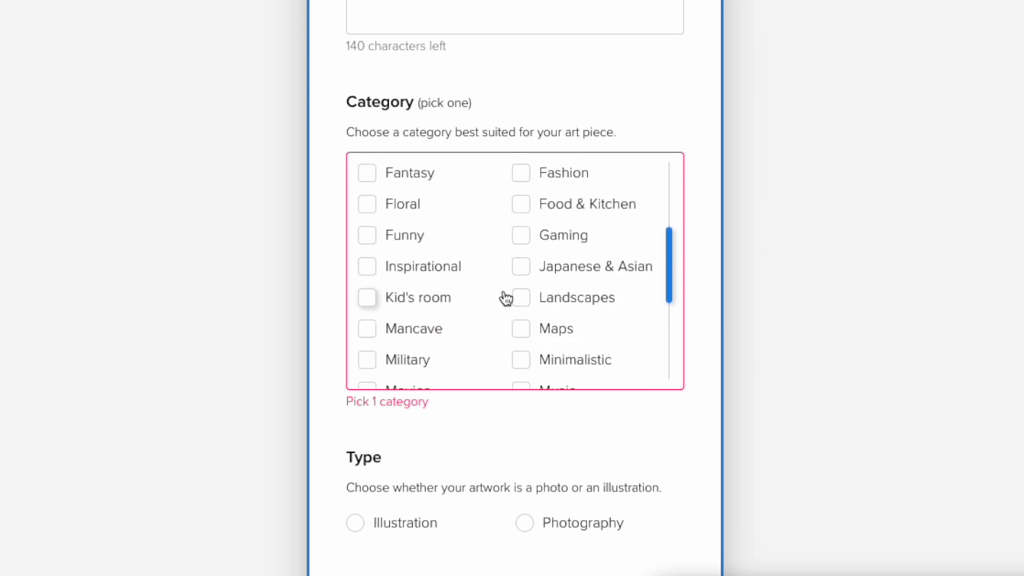
scroll(505, 298, down, 1)
scroll(504, 298, down, 1)
scroll(504, 297, down, 1)
scroll(505, 298, down, 1)
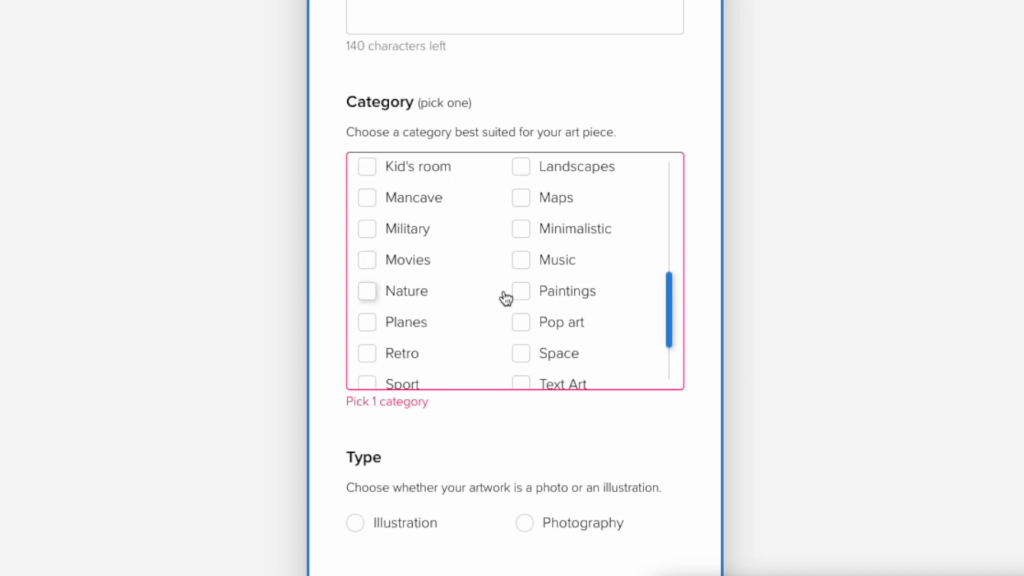
scroll(505, 298, down, 1)
scroll(472, 284, down, 1)
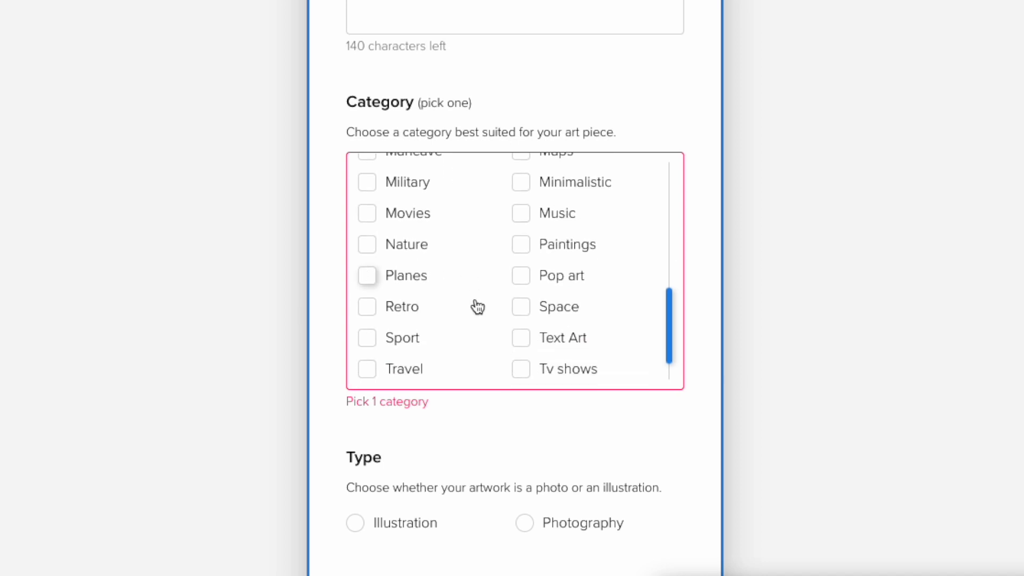
scroll(475, 306, down, 1)
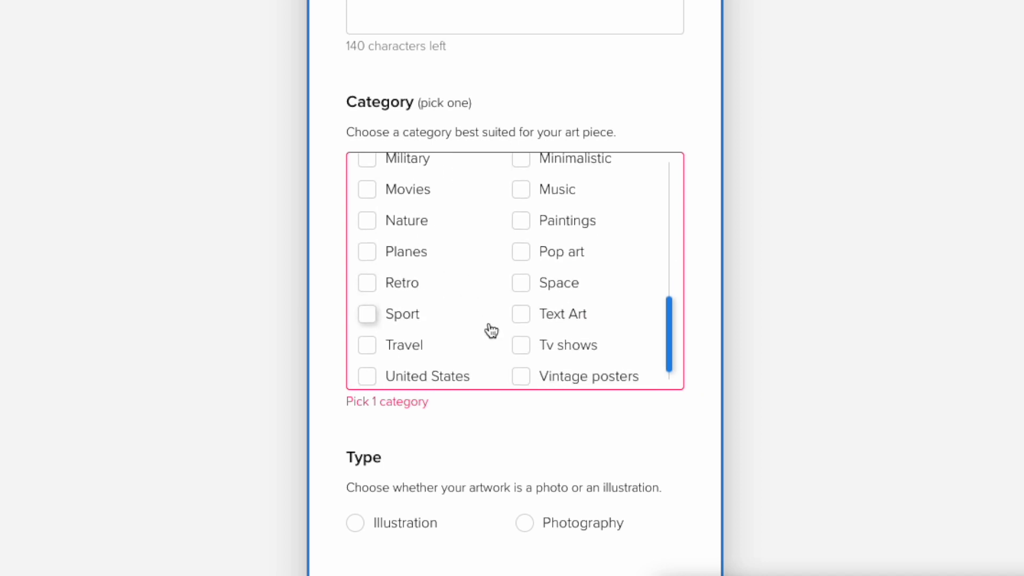
scroll(490, 330, up, 1)
scroll(489, 329, up, 1)
scroll(489, 329, up, 2)
scroll(468, 305, up, 1)
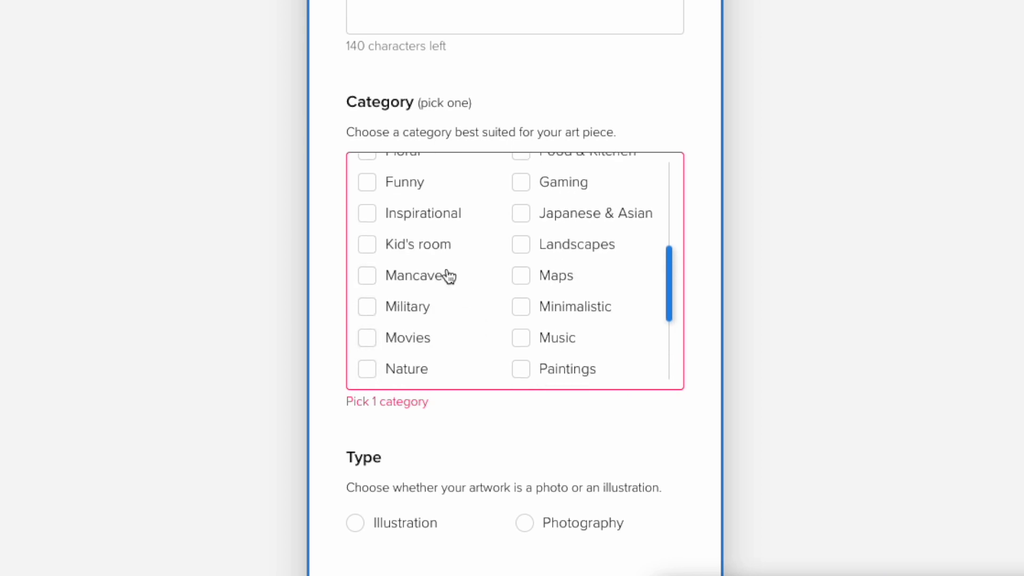
click(367, 215)
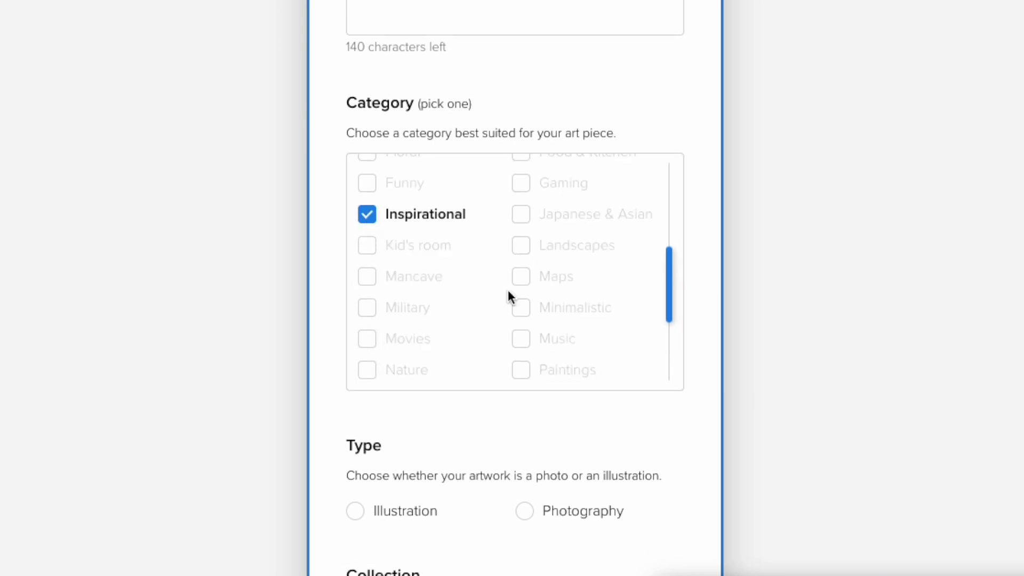
scroll(515, 353, down, 1)
scroll(515, 354, down, 3)
scroll(747, 413, down, 3)
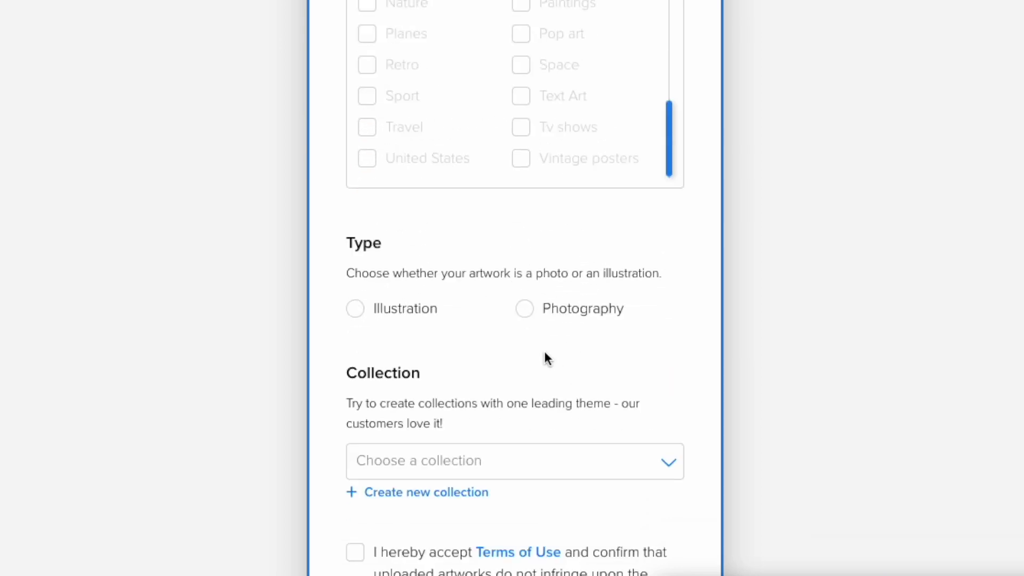
Set type to Illustration, choose the Motivational Sayings collection, and accept the Terms of Use.
click(357, 317)
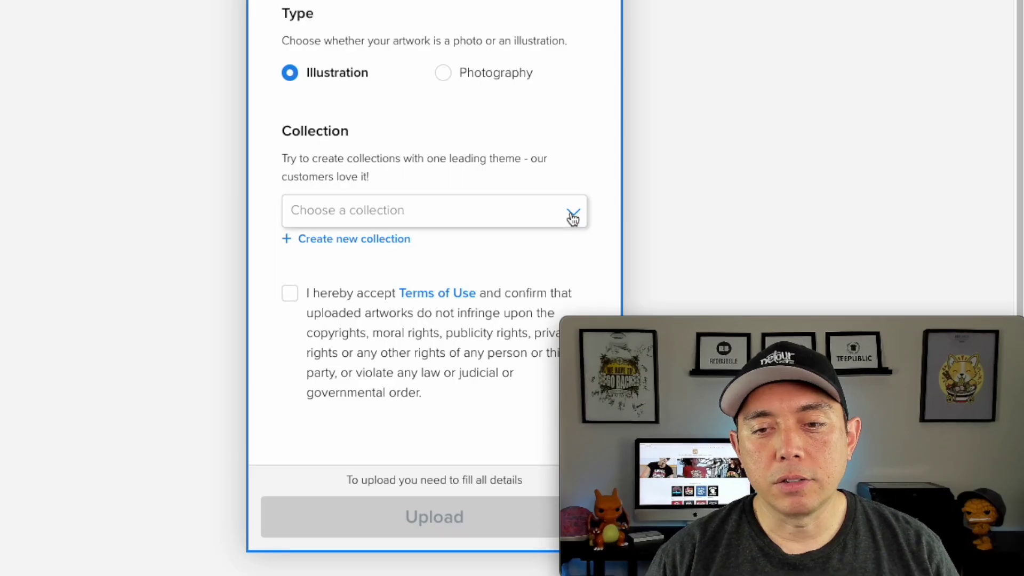
click(562, 213)
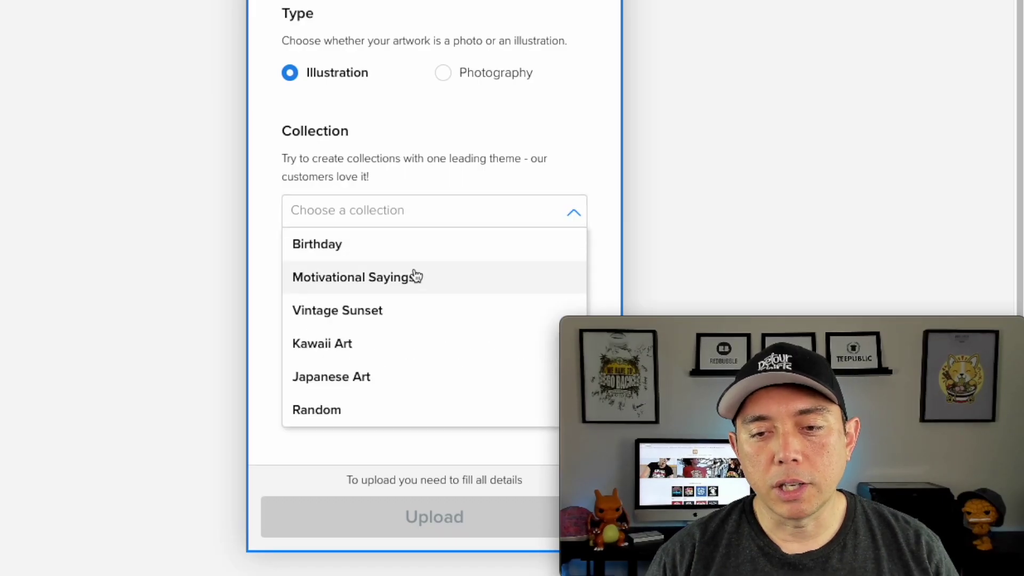
click(375, 284)
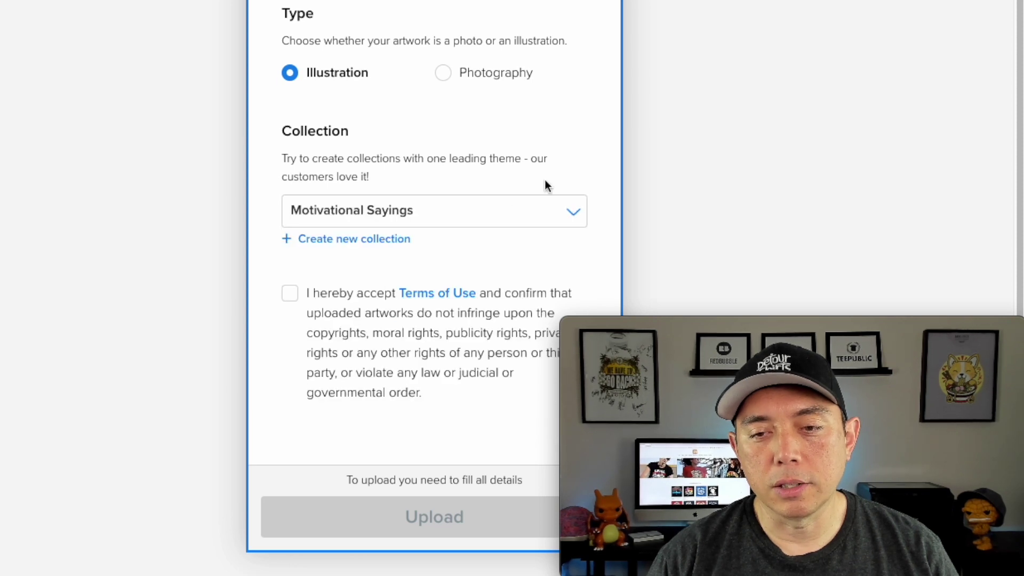
click(290, 293)
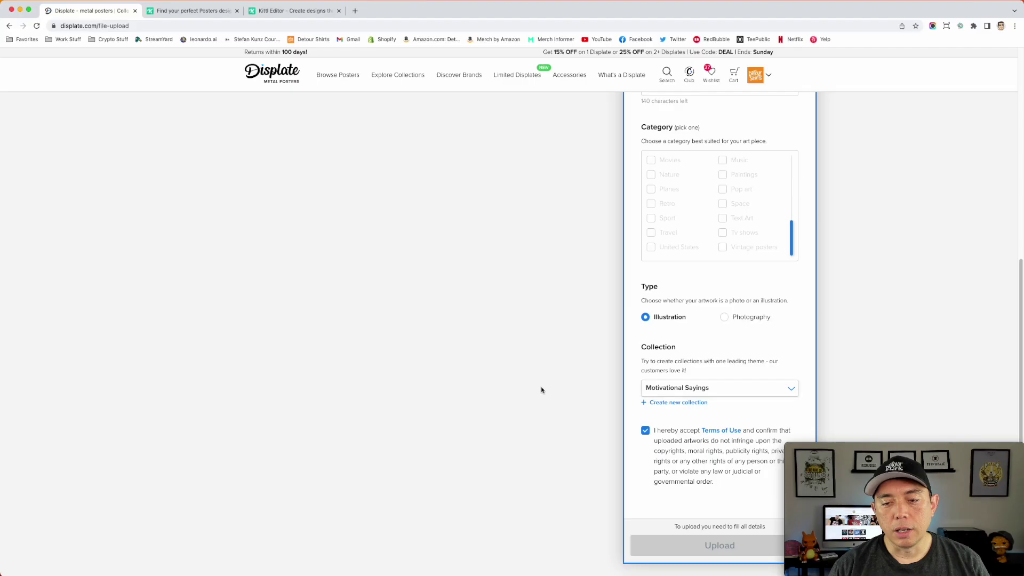
scroll(540, 390, up, 3)
scroll(541, 389, up, 5)
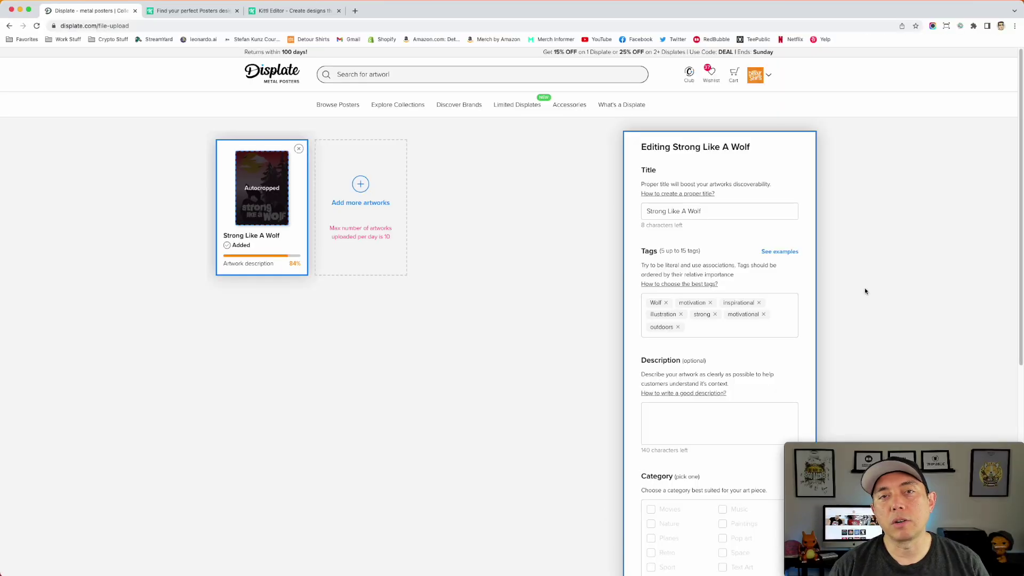
scroll(864, 291, down, 2)
scroll(865, 291, down, 3)
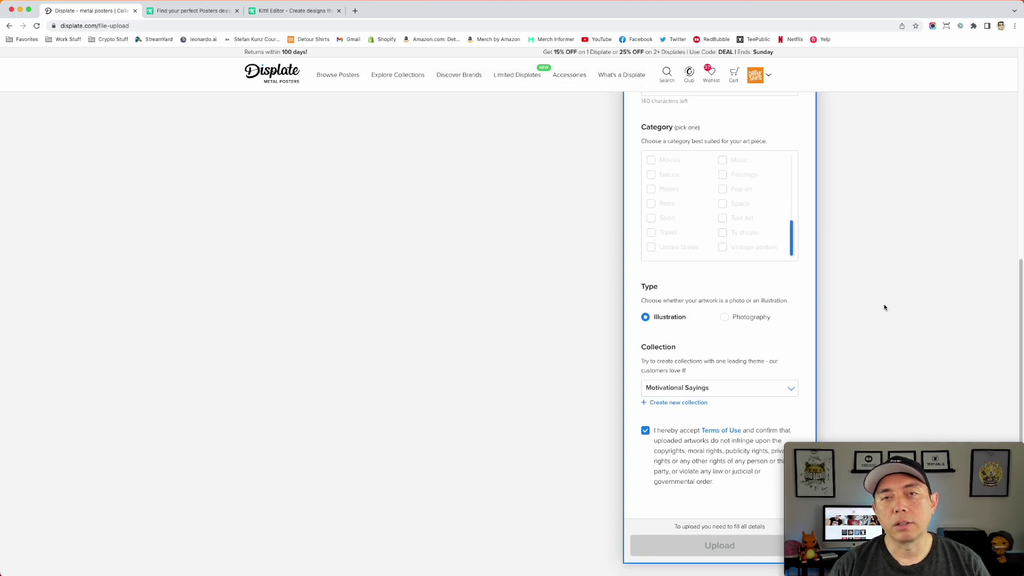
scroll(674, 343, up, 3)
scroll(673, 345, down, 2)
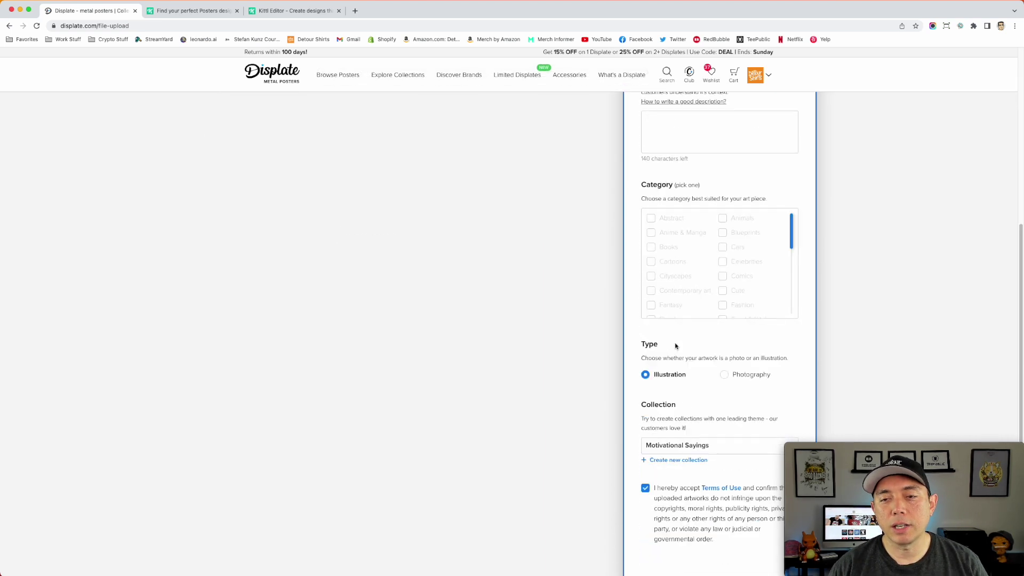
scroll(674, 345, down, 1)
scroll(674, 346, up, 4)
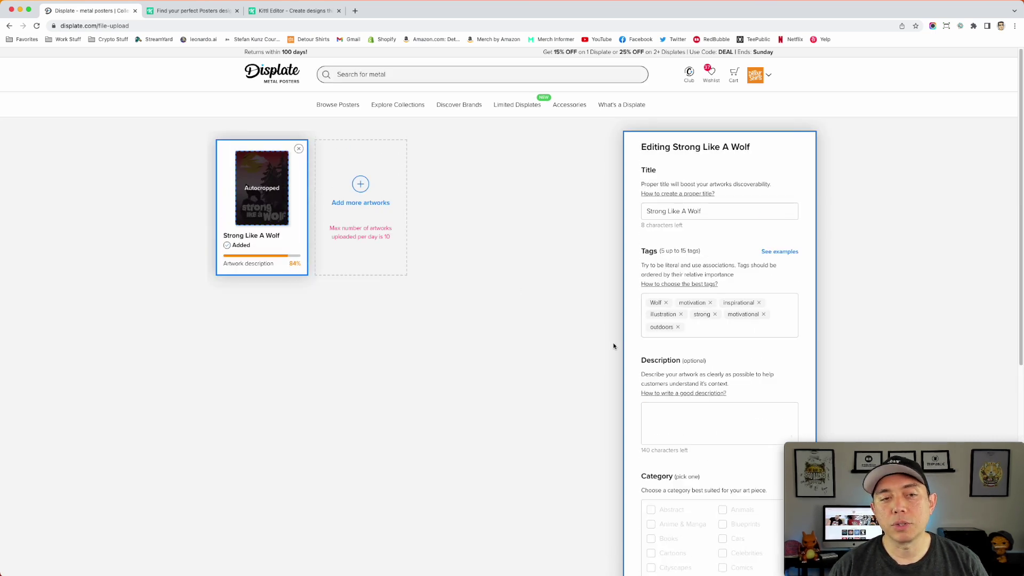
scroll(613, 345, down, 2)
scroll(613, 346, down, 3)
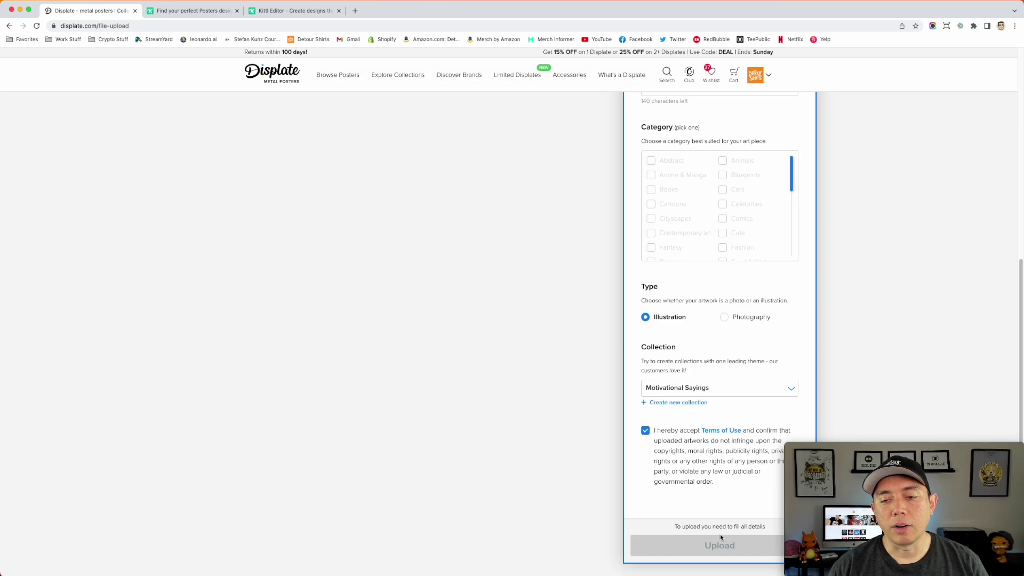